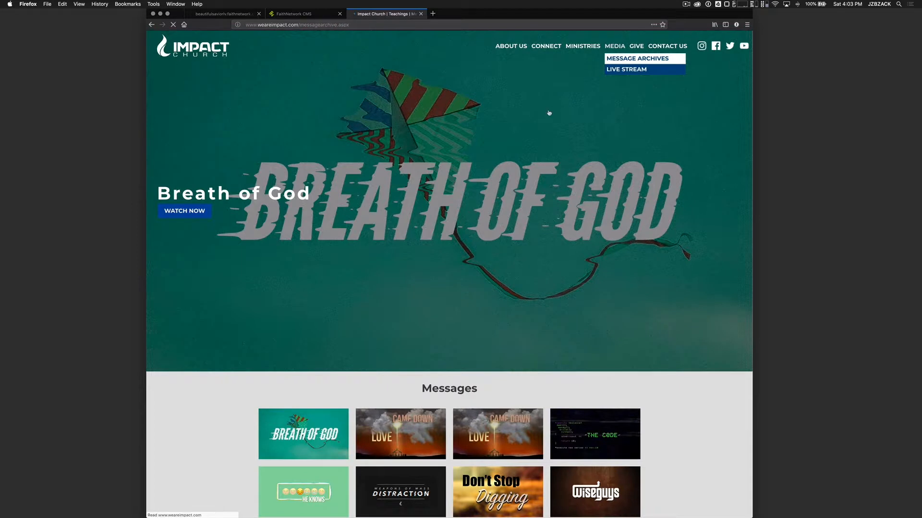
Examine the Impact Church message archive, from the large Breath of God header to the grid of message series
{"action": "scroll", "coordinate": [515, 306], "scroll_direction": "down", "scroll_amount": 3}
{"action": "scroll", "coordinate": [410, 120], "scroll_direction": "up", "scroll_amount": 3}
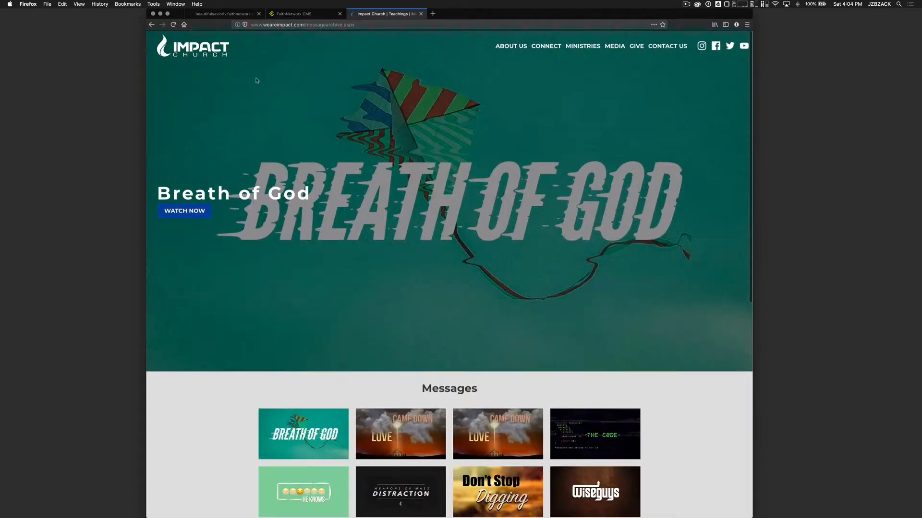
{"action": "scroll", "coordinate": [439, 228], "scroll_direction": "down", "scroll_amount": 3}
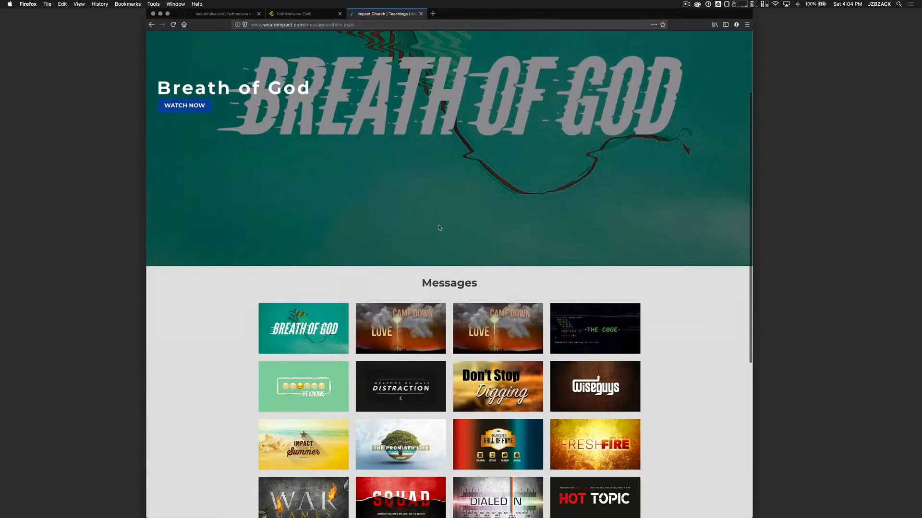
{"action": "scroll", "coordinate": [438, 227], "scroll_direction": "up", "scroll_amount": 3}
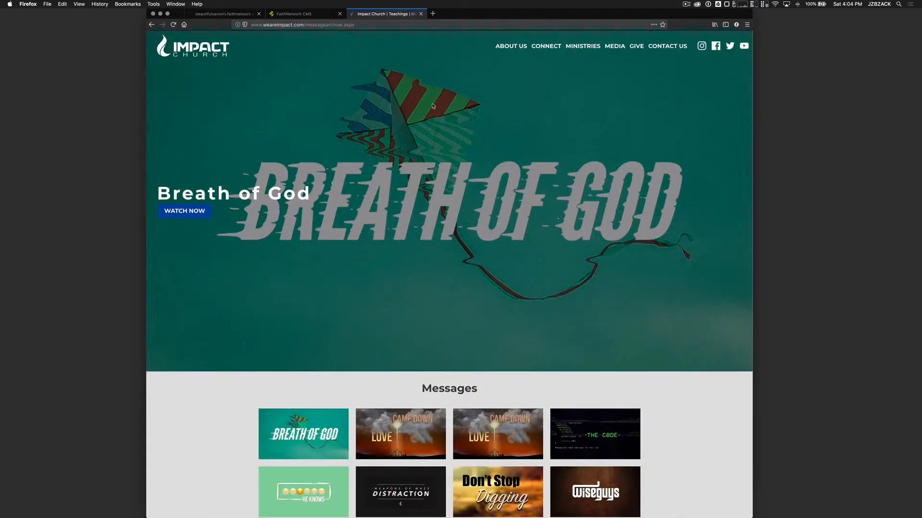
{"action": "scroll", "coordinate": [463, 158], "scroll_direction": "down", "scroll_amount": 5}
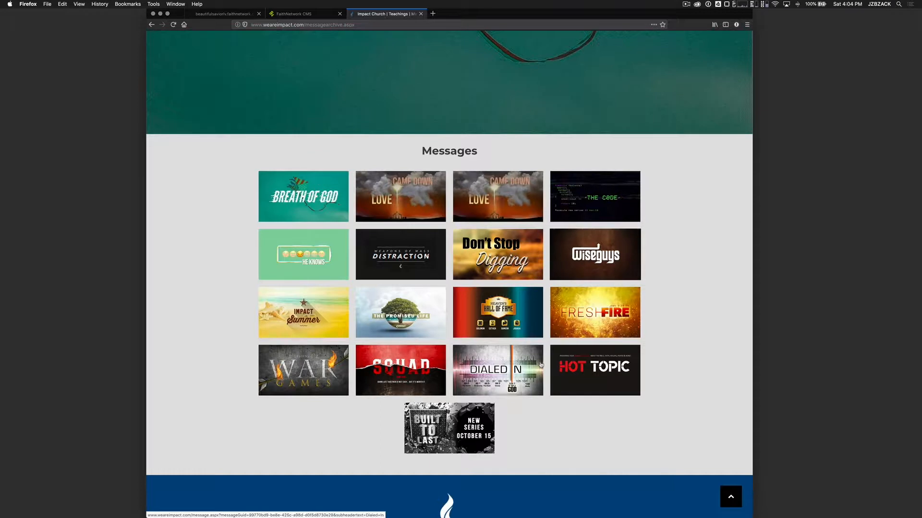
{"action": "scroll", "coordinate": [400, 369], "scroll_direction": "up", "scroll_amount": 5}
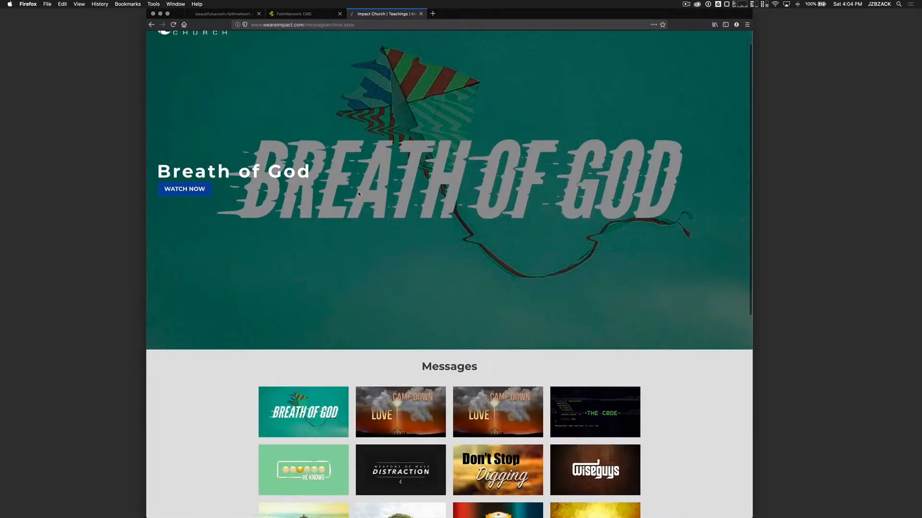
{"action": "scroll", "coordinate": [358, 194], "scroll_direction": "up", "scroll_amount": 1}
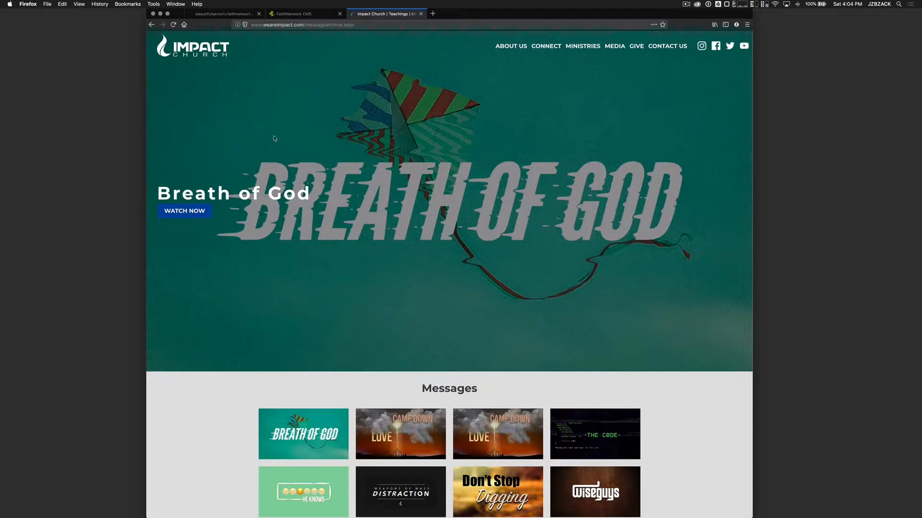
Open the Cibolo Creek website in a new browser tab and go to its on-demand message archive
{"action": "left_click", "coordinate": [432, 14]}
{"action": "type", "text": "cib"}
{"action": "key", "text": "Return"}
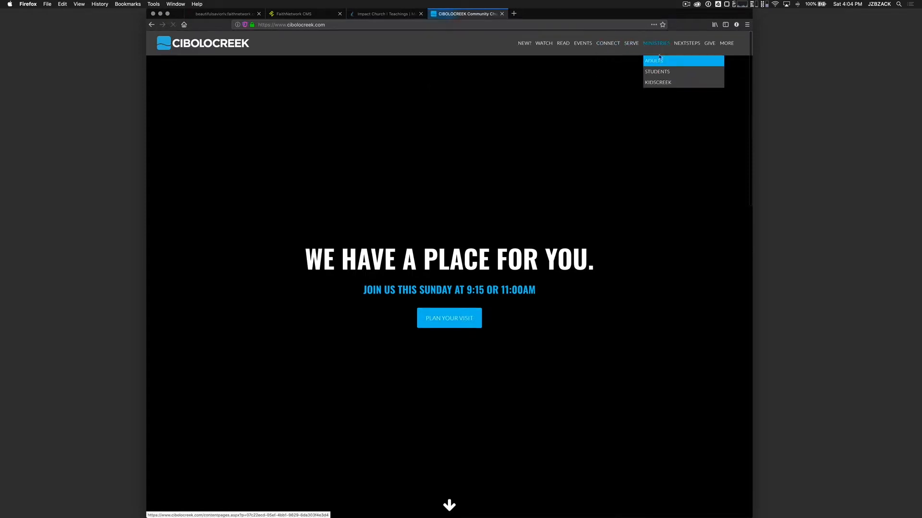
{"action": "mouse_move", "coordinate": [614, 44]}
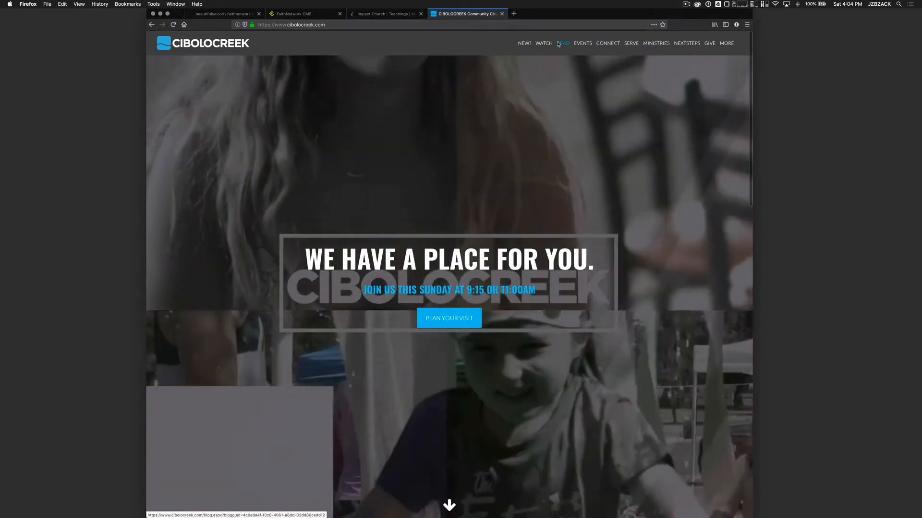
{"action": "mouse_move", "coordinate": [544, 45]}
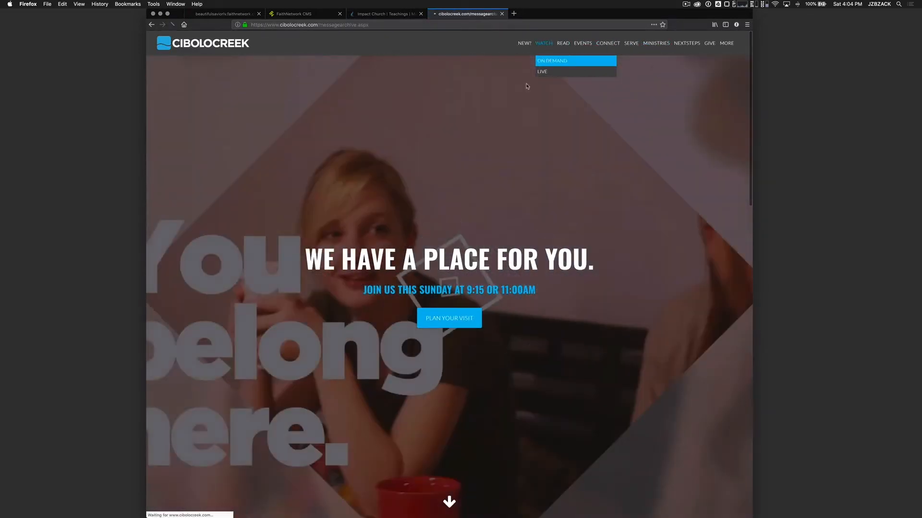
{"action": "left_click", "coordinate": [548, 62]}
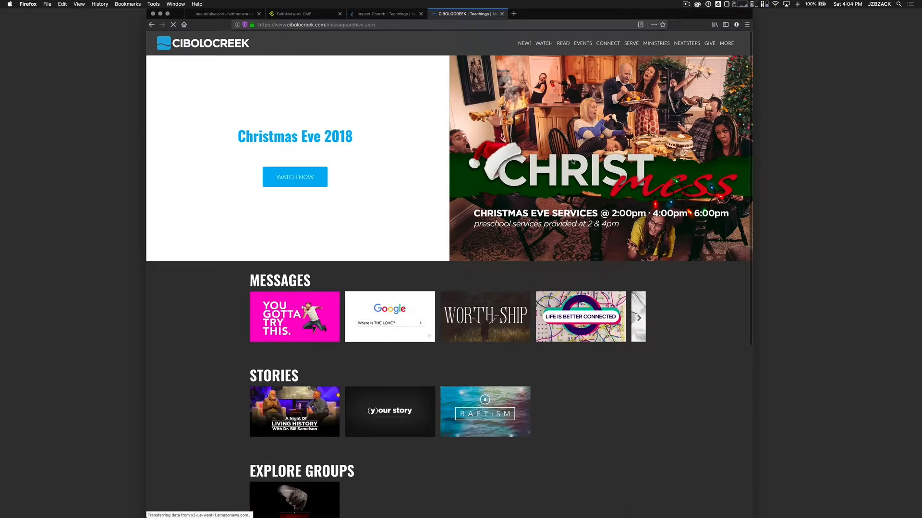
Examine the Cibolo Creek archive's side-by-side header and category rows, sliding the Messages row to further series
{"action": "scroll", "coordinate": [455, 195], "scroll_direction": "down", "scroll_amount": 1}
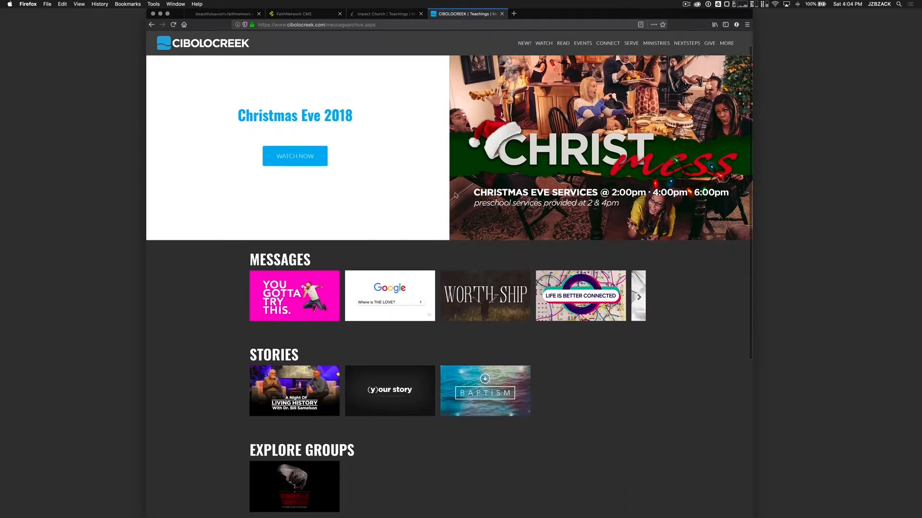
{"action": "scroll", "coordinate": [455, 195], "scroll_direction": "down", "scroll_amount": 4}
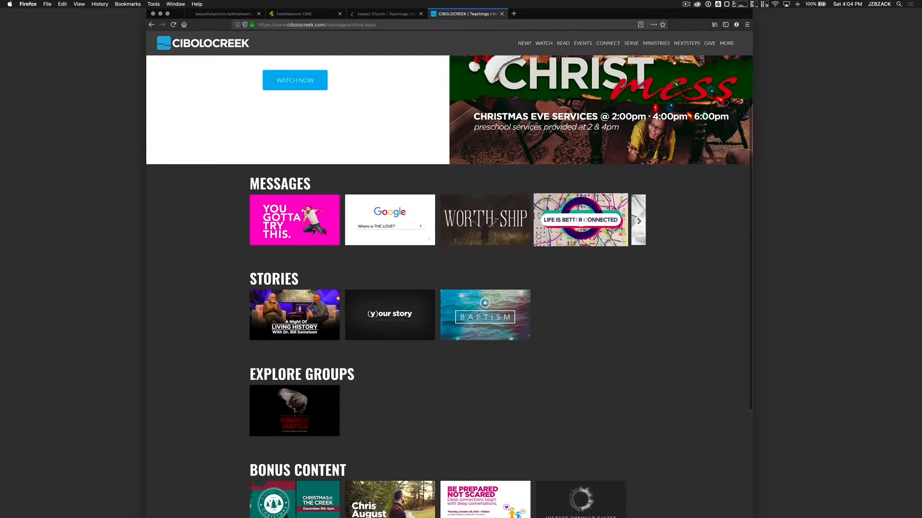
{"action": "left_click_drag", "start_coordinate": [589, 222], "coordinate": [376, 233]}
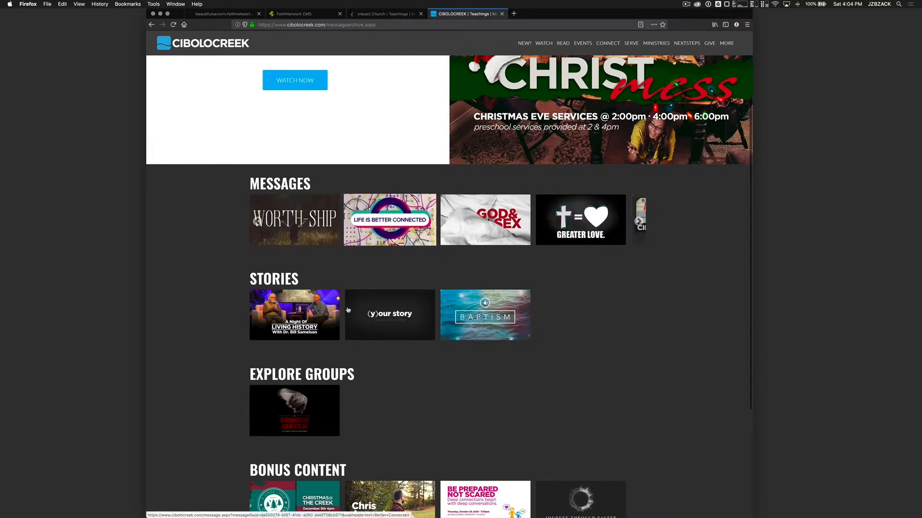
{"action": "scroll", "coordinate": [461, 336], "scroll_direction": "down", "scroll_amount": 5}
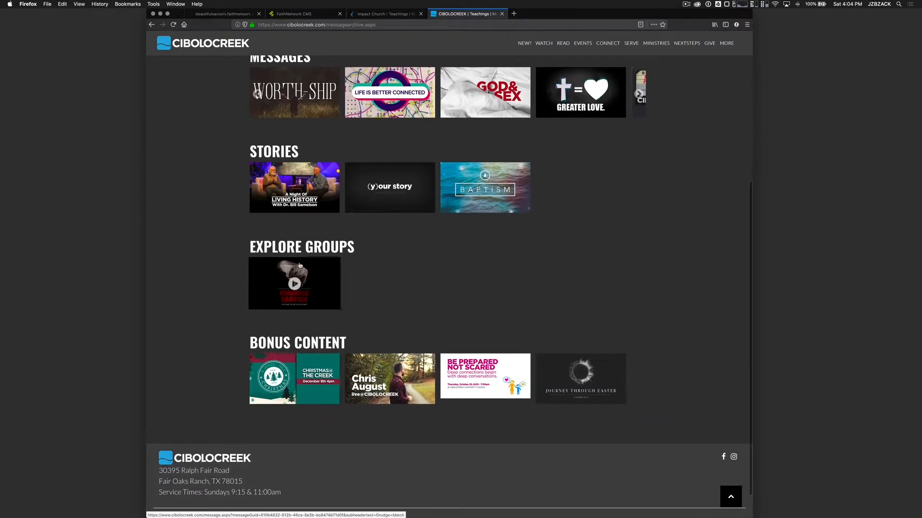
{"action": "scroll", "coordinate": [431, 267], "scroll_direction": "up", "scroll_amount": 3}
{"action": "scroll", "coordinate": [431, 267], "scroll_direction": "up", "scroll_amount": 5}
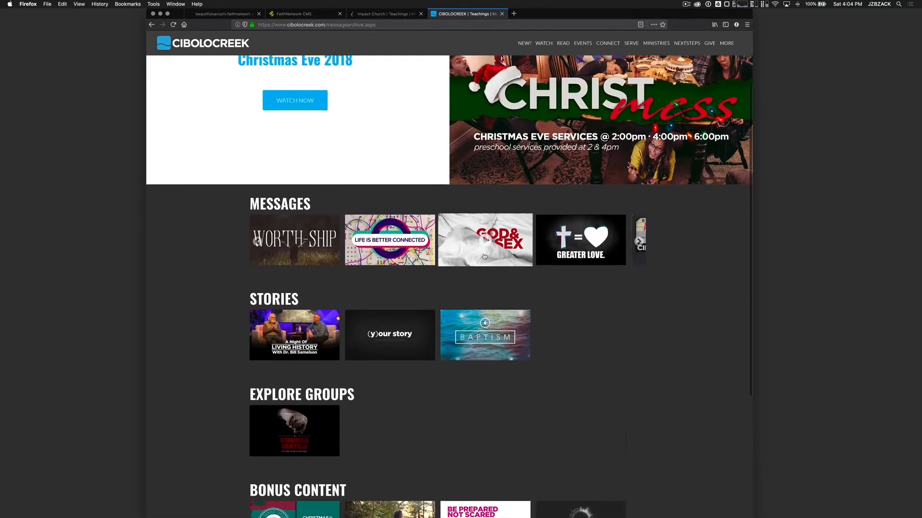
{"action": "scroll", "coordinate": [587, 195], "scroll_direction": "up", "scroll_amount": 1}
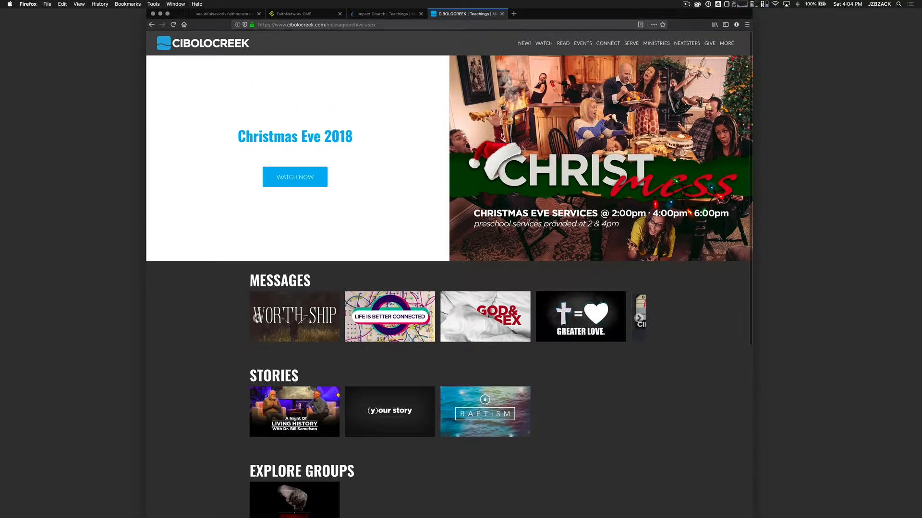
Compare the Impact Church archive's large header and series grid with the Cibolo Creek archive layout
{"action": "left_click", "coordinate": [377, 14]}
{"action": "scroll", "coordinate": [306, 409], "scroll_direction": "down", "scroll_amount": 6}
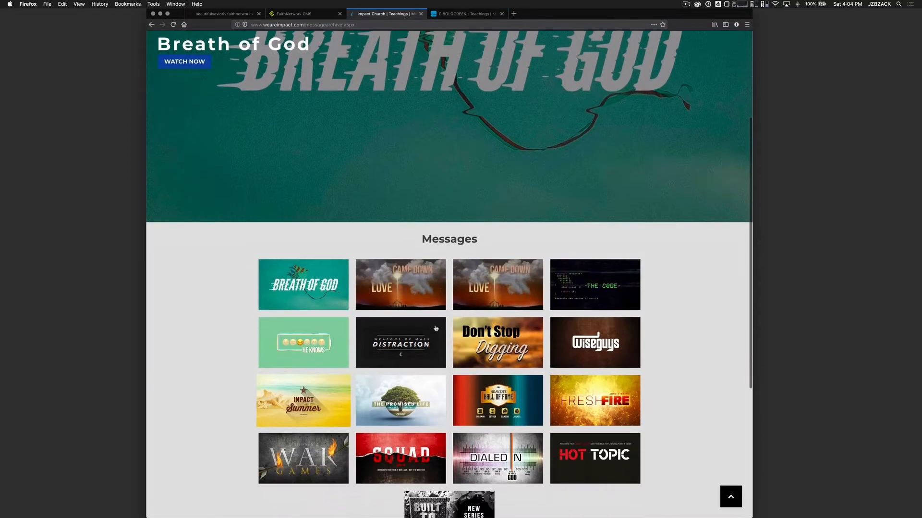
{"action": "scroll", "coordinate": [554, 331], "scroll_direction": "up", "scroll_amount": 6}
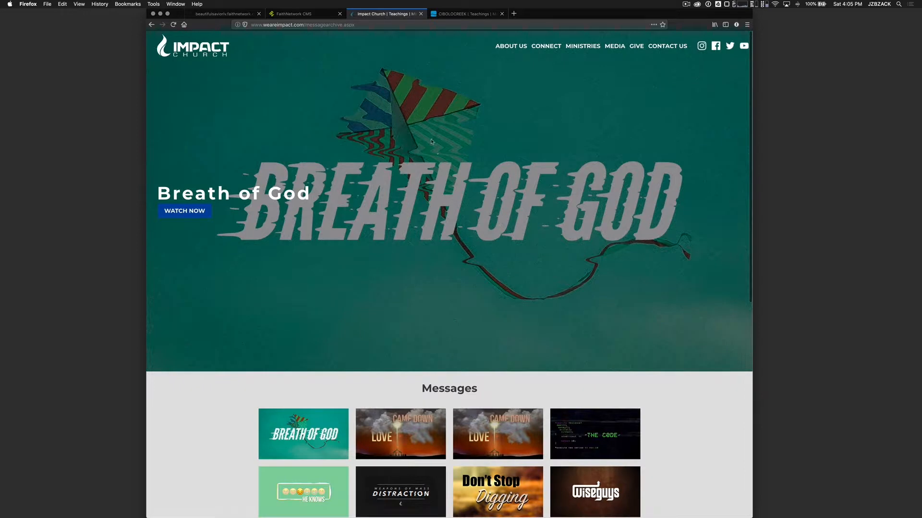
{"action": "left_click", "coordinate": [449, 14]}
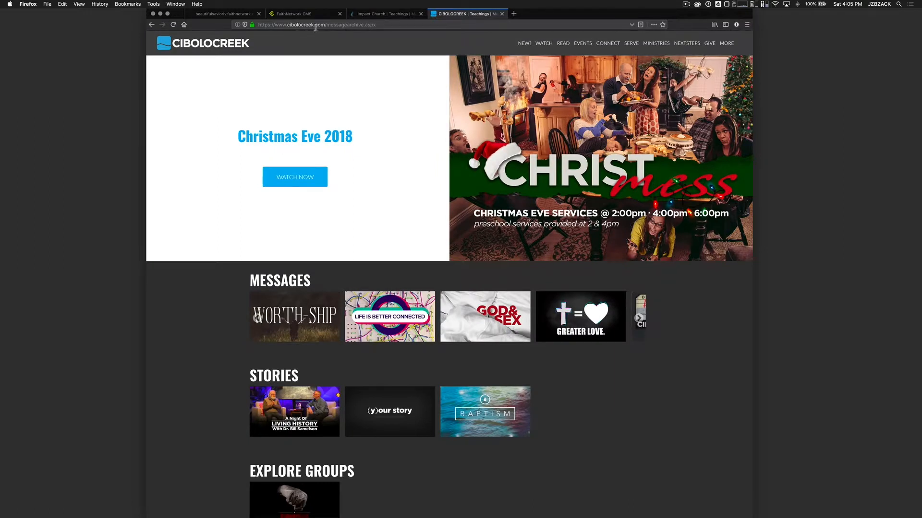
Open the Beautiful Savior site's message archive and review its Test Message Series header and Messages grid
{"action": "left_click", "coordinate": [298, 14]}
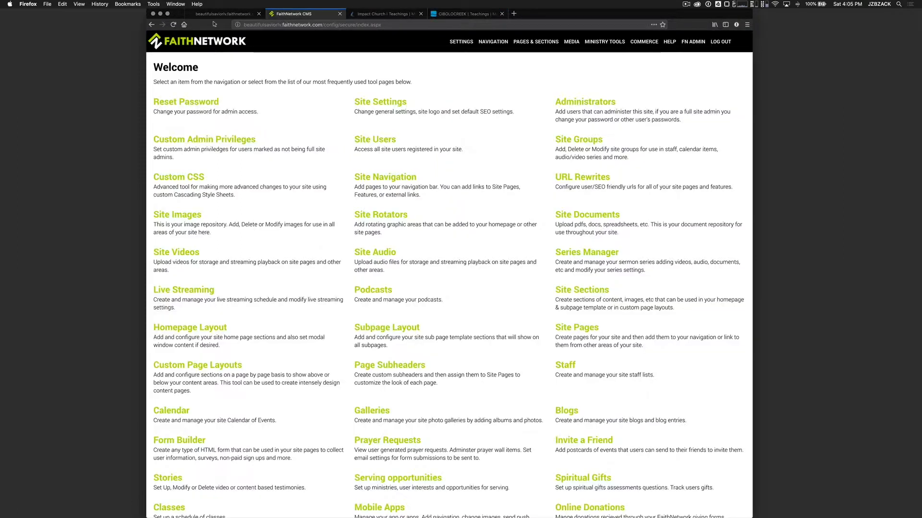
{"action": "left_click", "coordinate": [222, 14]}
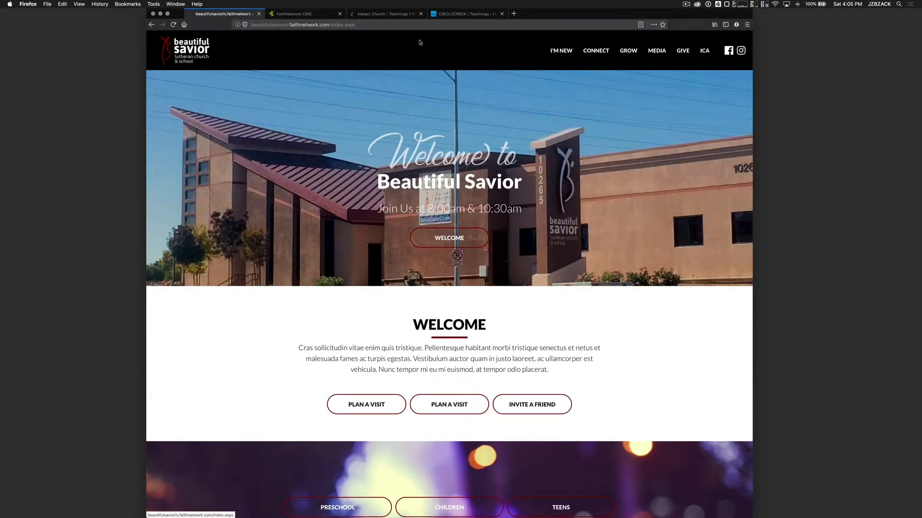
{"action": "mouse_move", "coordinate": [657, 50]}
{"action": "left_click", "coordinate": [655, 76]}
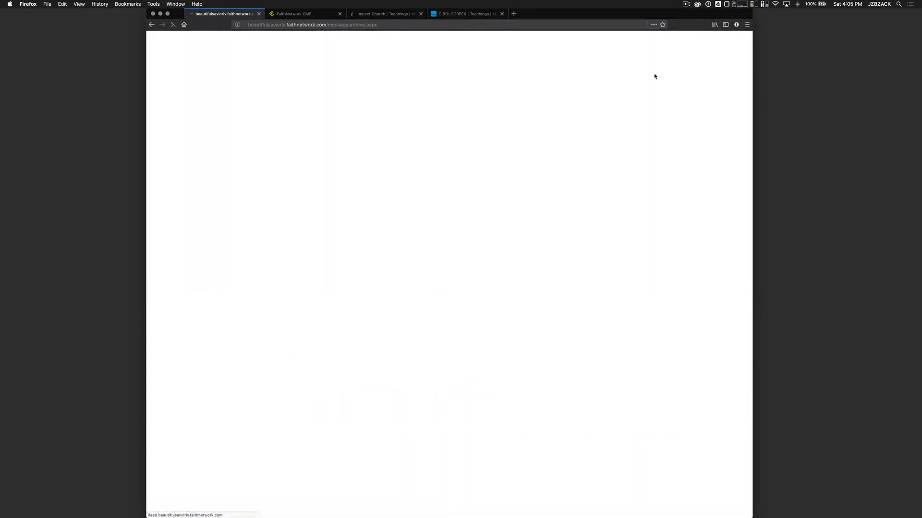
{"action": "scroll", "coordinate": [423, 206], "scroll_direction": "down", "scroll_amount": 5}
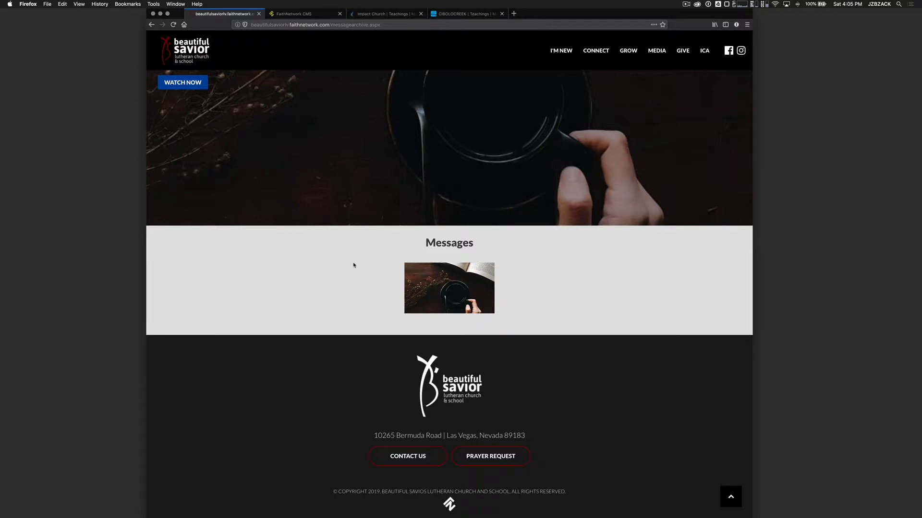
{"action": "scroll", "coordinate": [370, 271], "scroll_direction": "up", "scroll_amount": 4}
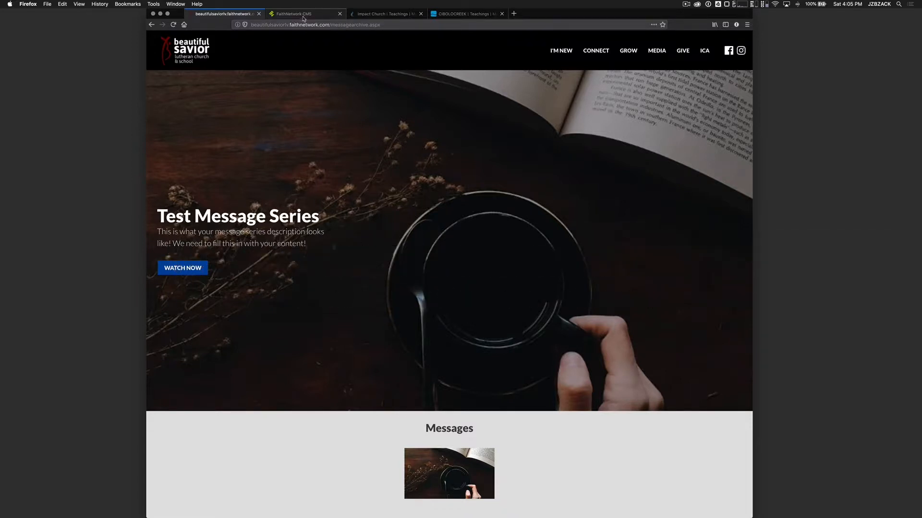
Open the Series Settings page of the Series Manager in the FaithNetwork CMS
{"action": "left_click", "coordinate": [308, 15]}
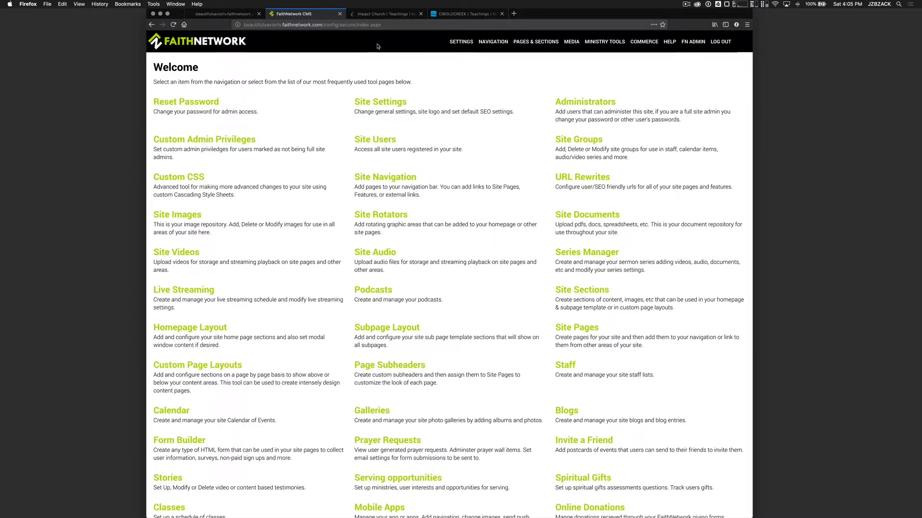
{"action": "mouse_move", "coordinate": [452, 45]}
{"action": "mouse_move", "coordinate": [572, 42]}
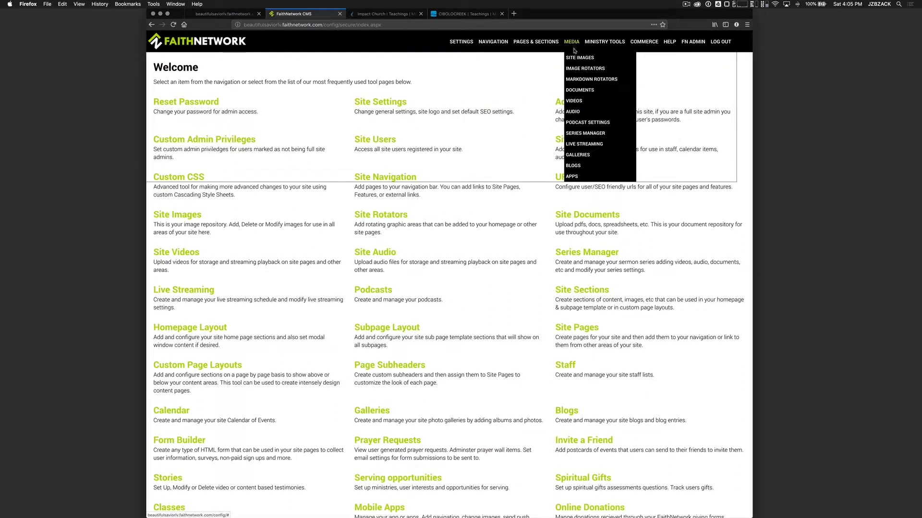
{"action": "left_click", "coordinate": [576, 136]}
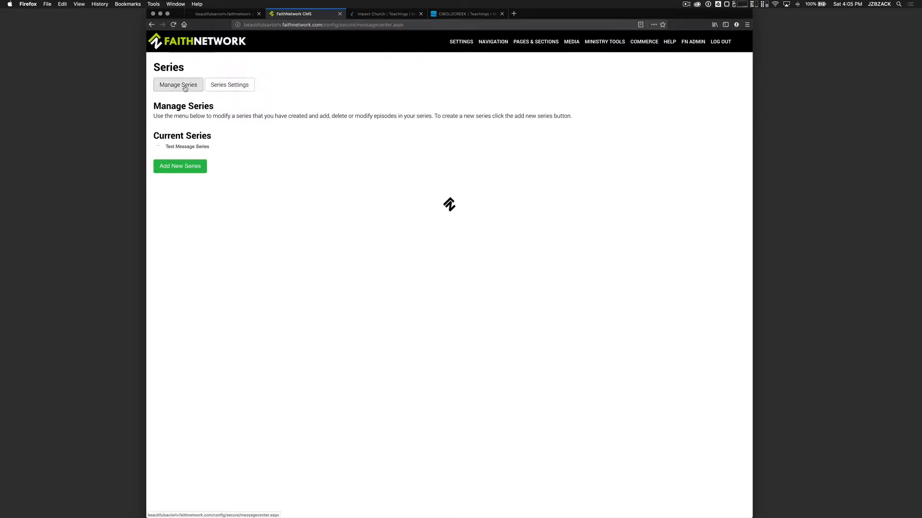
{"action": "left_click", "coordinate": [235, 87]}
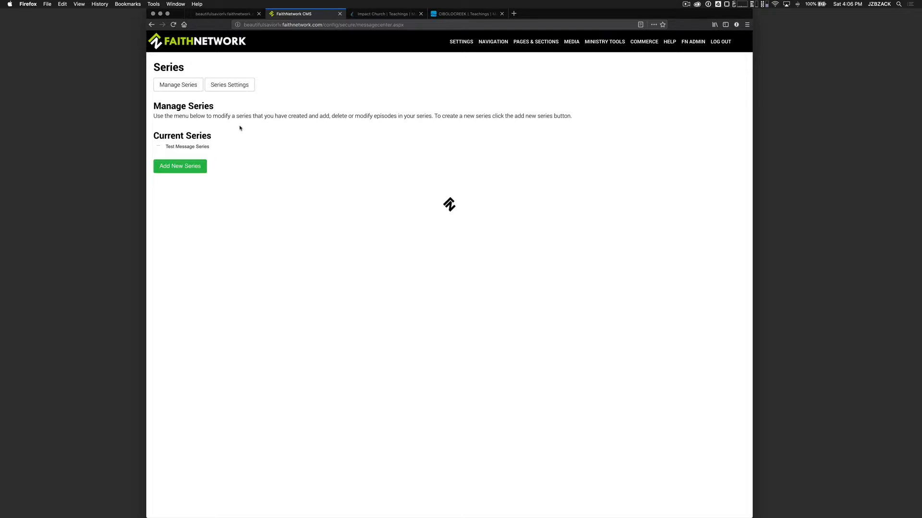
{"action": "left_click", "coordinate": [230, 89]}
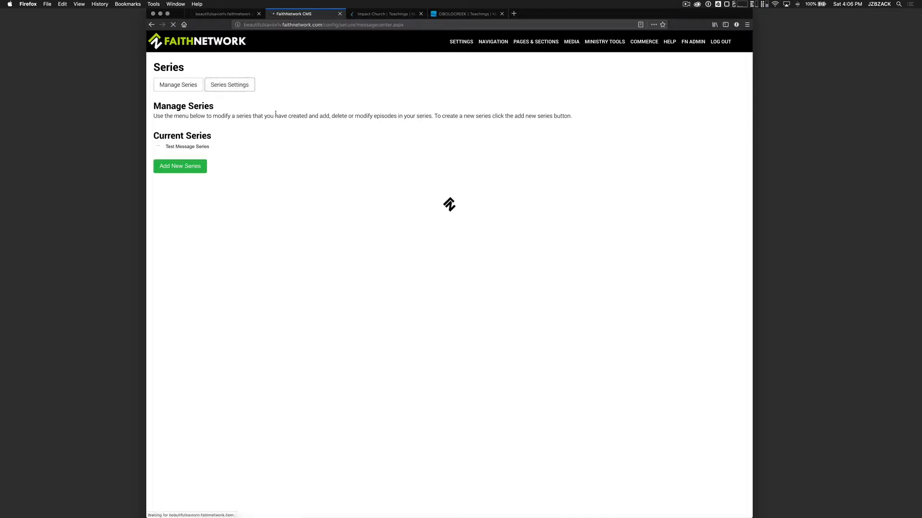
{"action": "scroll", "coordinate": [179, 107], "scroll_direction": "down", "scroll_amount": 1}
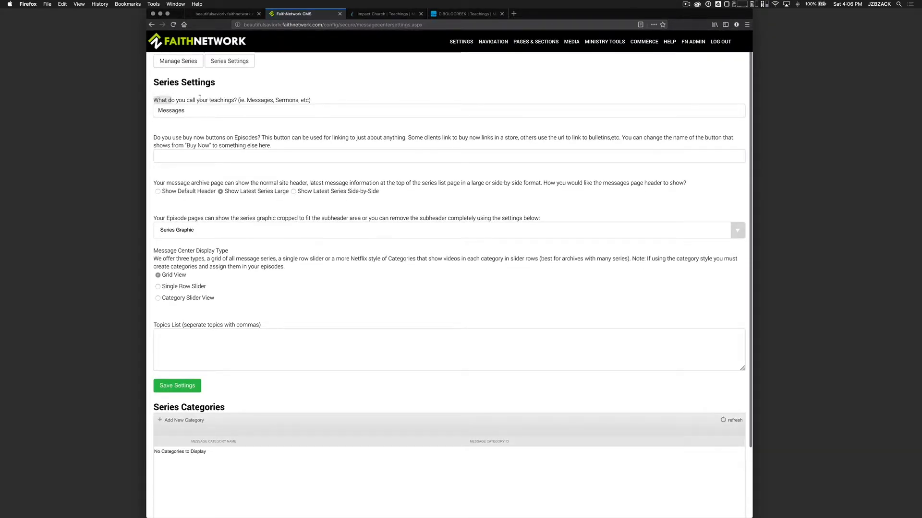
Try Sermons as the name for the teachings in the series settings, and set it back to Messages
{"action": "left_click_drag", "start_coordinate": [153, 100], "coordinate": [313, 99]}
{"action": "left_click", "coordinate": [172, 98]}
{"action": "left_click_drag", "start_coordinate": [154, 101], "coordinate": [237, 102]}
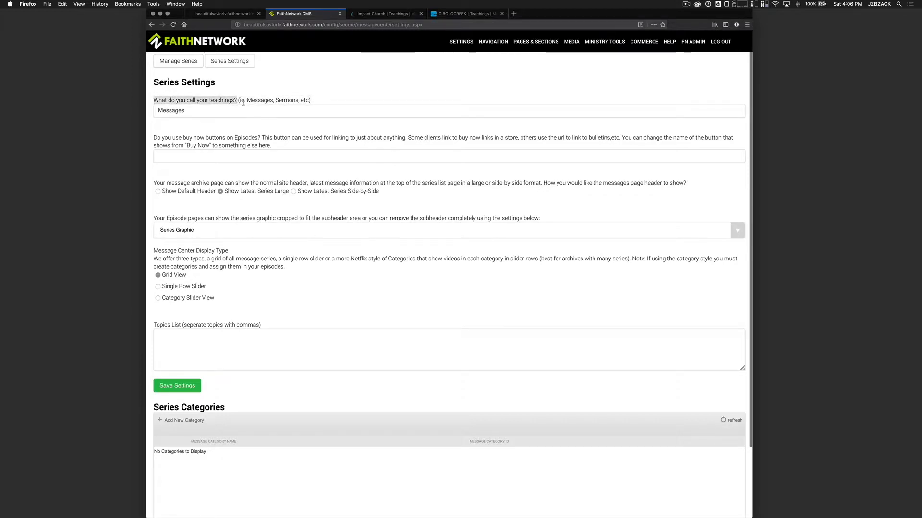
{"action": "left_click", "coordinate": [205, 111]}
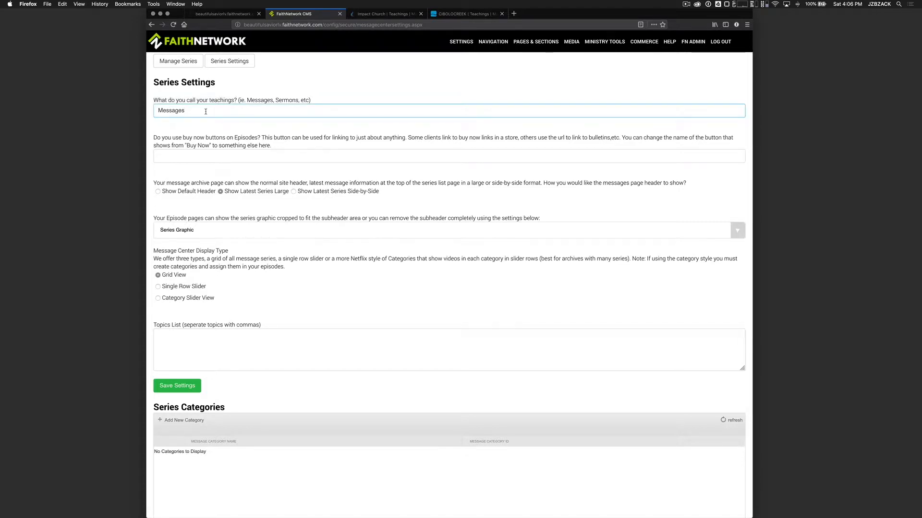
{"action": "double_click", "coordinate": [207, 110]}
{"action": "type", "text": "Se"}
{"action": "key", "text": "BackSpace"}
{"action": "type", "text": "ermons"}
{"action": "double_click", "coordinate": [200, 110]}
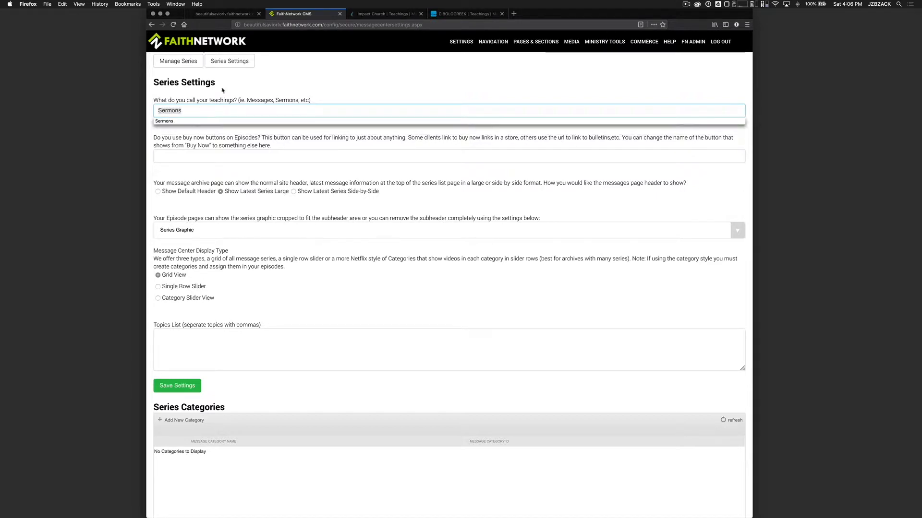
{"action": "type", "text": "Messages"}
{"action": "left_click", "coordinate": [224, 138]}
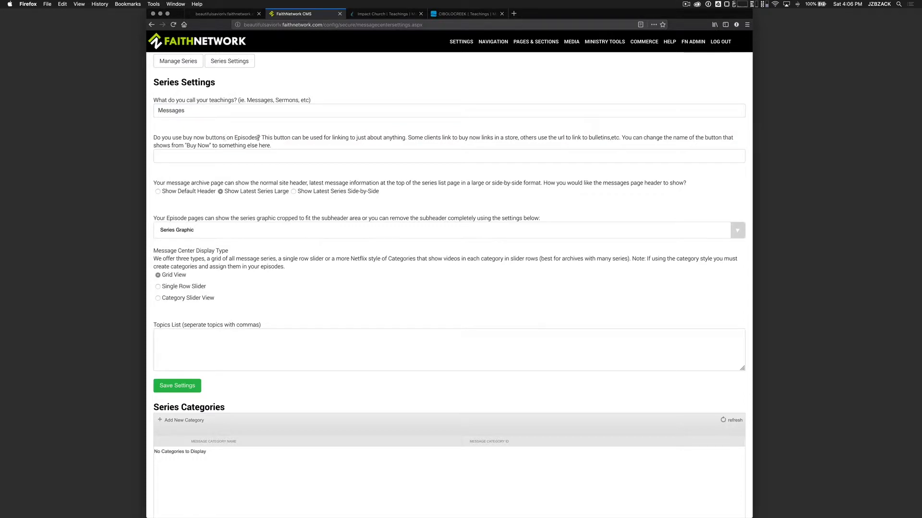
{"action": "scroll", "coordinate": [189, 130], "scroll_direction": "down", "scroll_amount": 1}
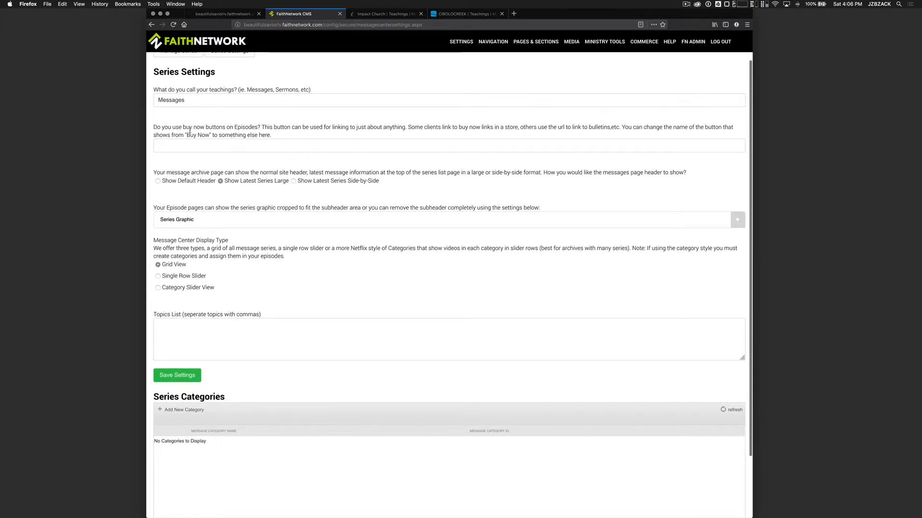
Examine the series settings question about renaming the Buy Now button on episodes
{"action": "scroll", "coordinate": [157, 122], "scroll_direction": "down", "scroll_amount": 2}
{"action": "left_click_drag", "start_coordinate": [153, 102], "coordinate": [259, 100]}
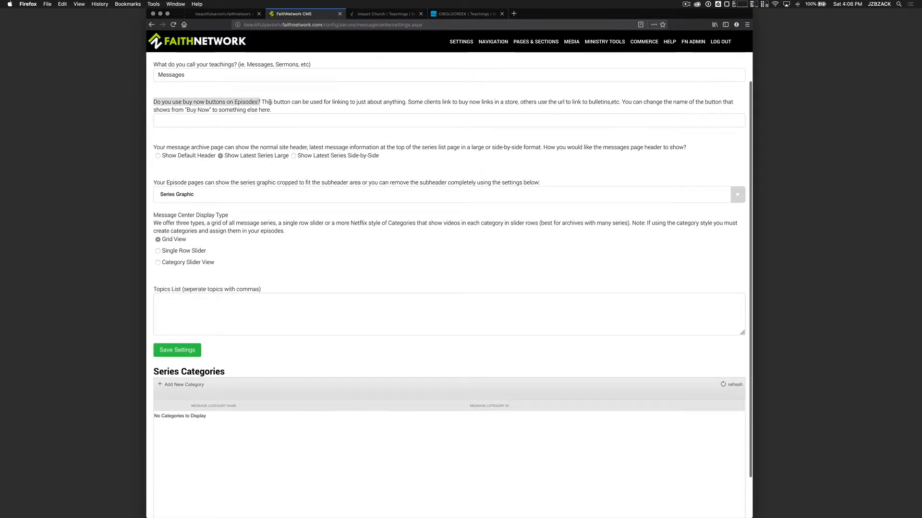
{"action": "left_click", "coordinate": [274, 104]}
{"action": "left_click", "coordinate": [314, 121]}
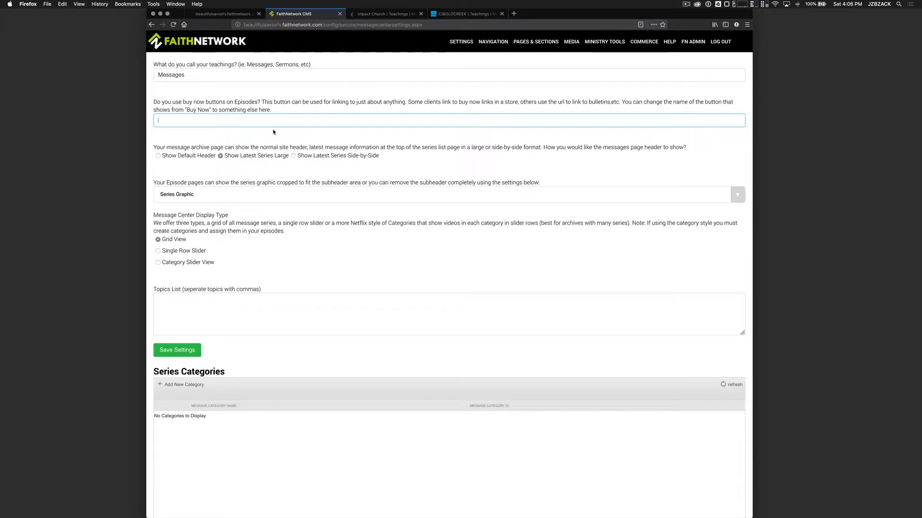
{"action": "left_click", "coordinate": [185, 137]}
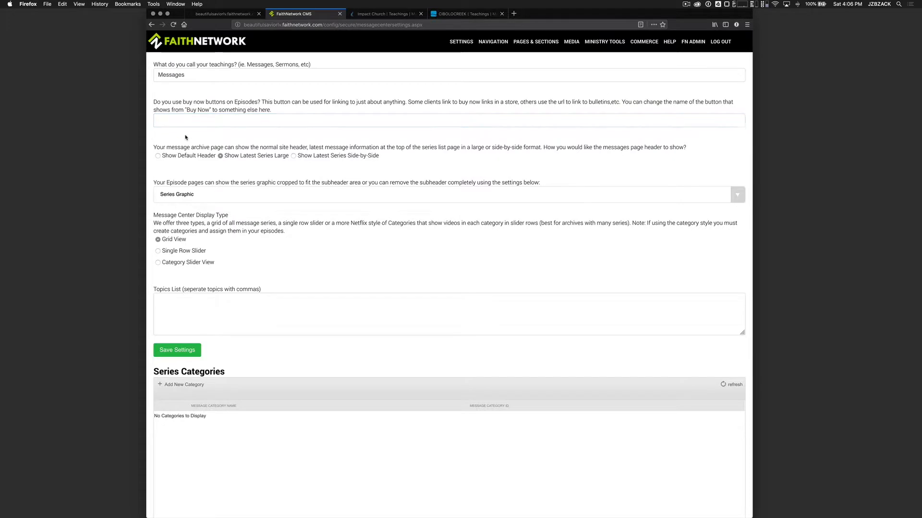
{"action": "scroll", "coordinate": [185, 137], "scroll_direction": "down", "scroll_amount": 1}
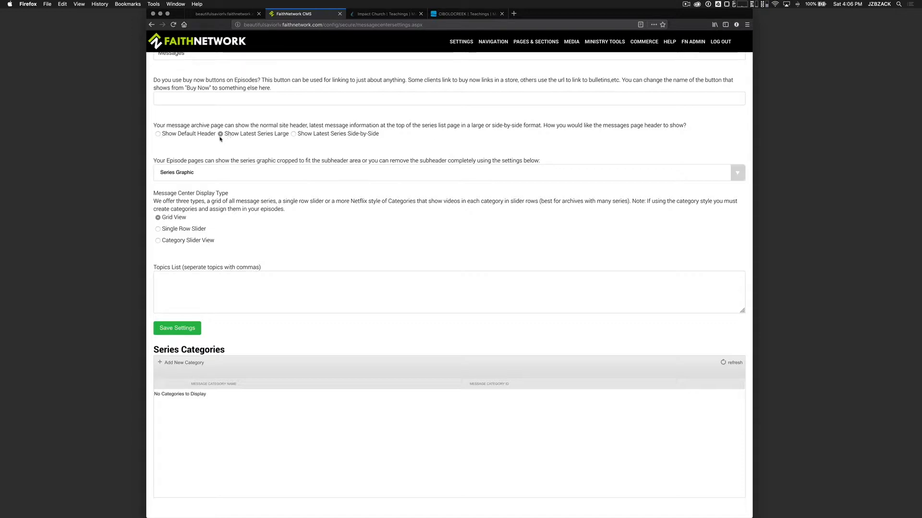
Save the messages page header as Show Default Header and preview it on the Beautiful Savior message archive
{"action": "left_click", "coordinate": [384, 13]}
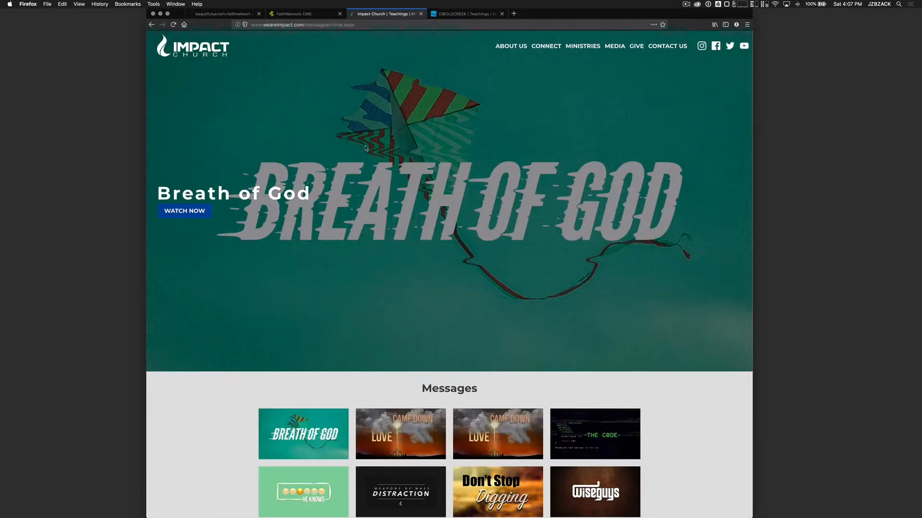
{"action": "left_click", "coordinate": [311, 13]}
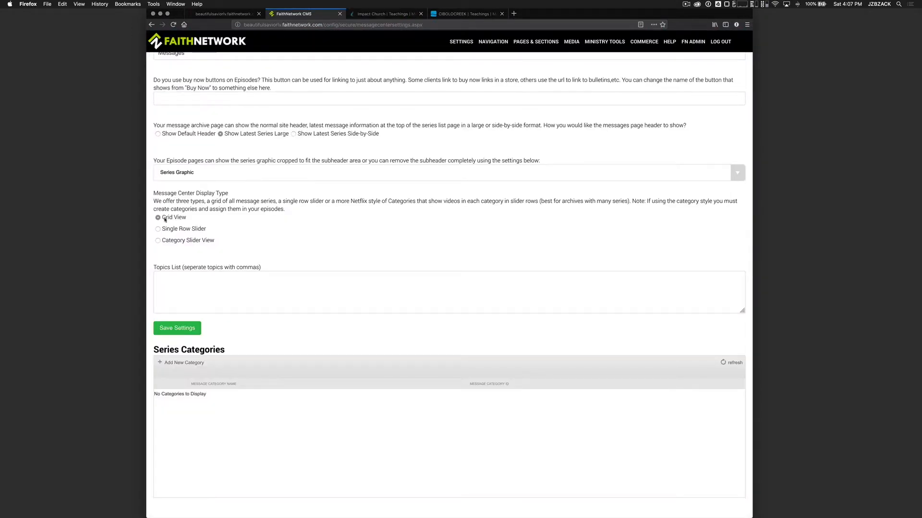
{"action": "left_click", "coordinate": [159, 134]}
{"action": "left_click", "coordinate": [224, 15]}
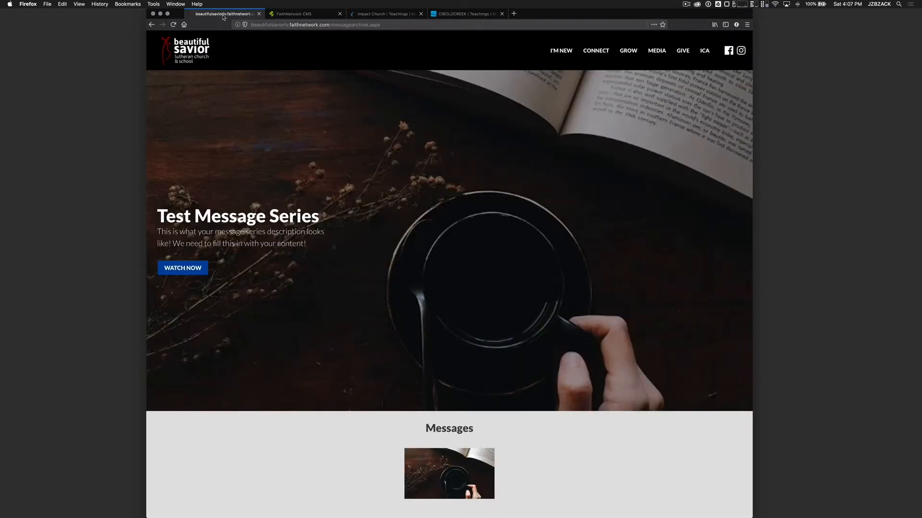
{"action": "scroll", "coordinate": [350, 253], "scroll_direction": "down", "scroll_amount": 3}
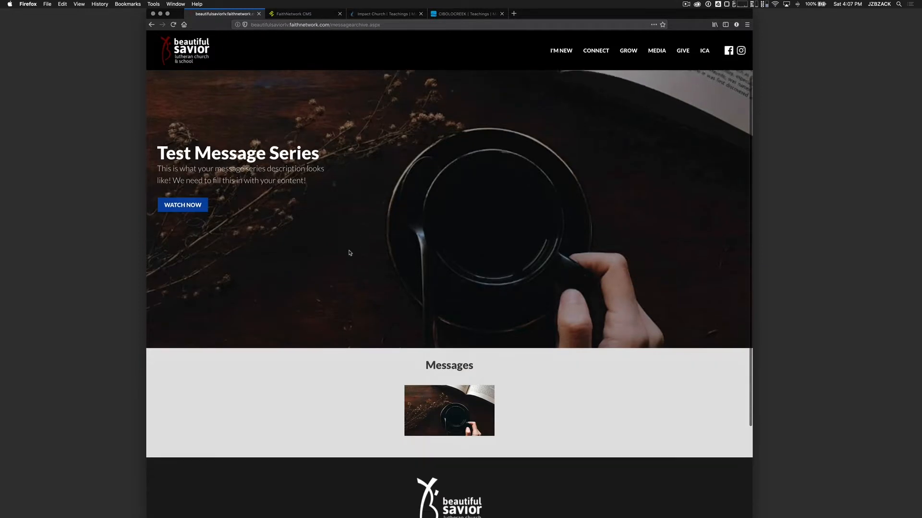
{"action": "scroll", "coordinate": [349, 253], "scroll_direction": "up", "scroll_amount": 3}
{"action": "left_click", "coordinate": [297, 14]}
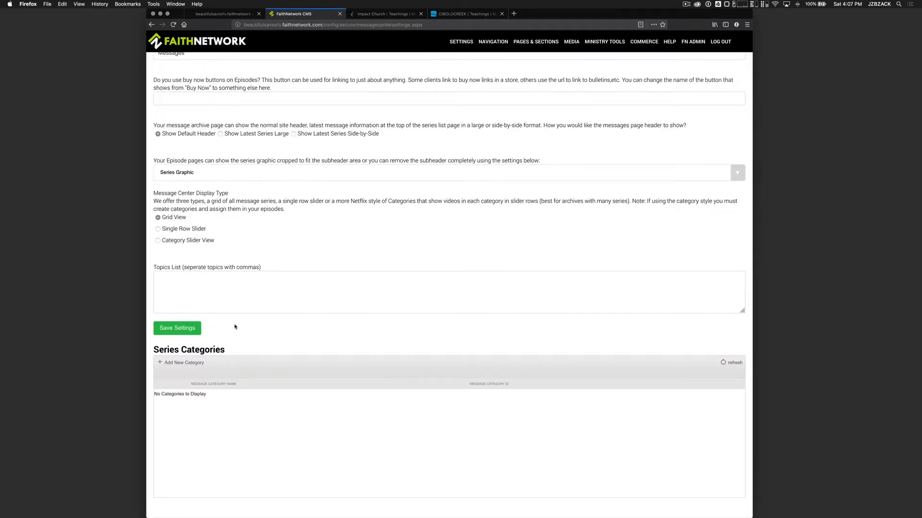
{"action": "left_click", "coordinate": [189, 328]}
{"action": "left_click", "coordinate": [236, 16]}
{"action": "key", "text": "super+r"}
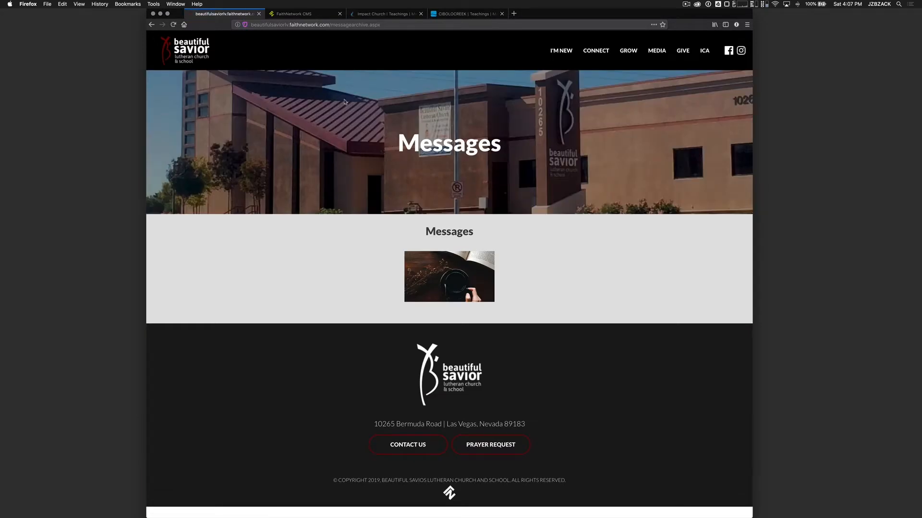
Save the messages page header as Show Latest Series Side-by-Side and preview it on the Beautiful Savior archive
{"action": "left_click", "coordinate": [288, 13]}
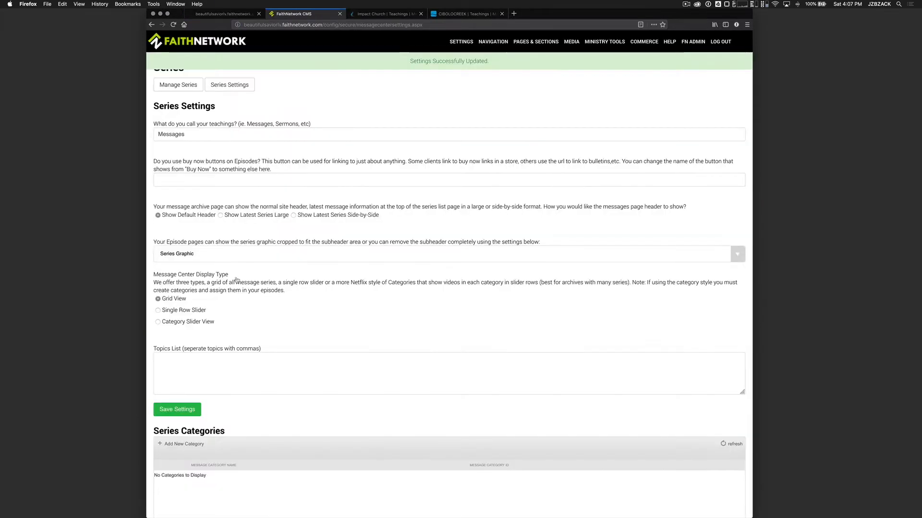
{"action": "left_click", "coordinate": [294, 215]}
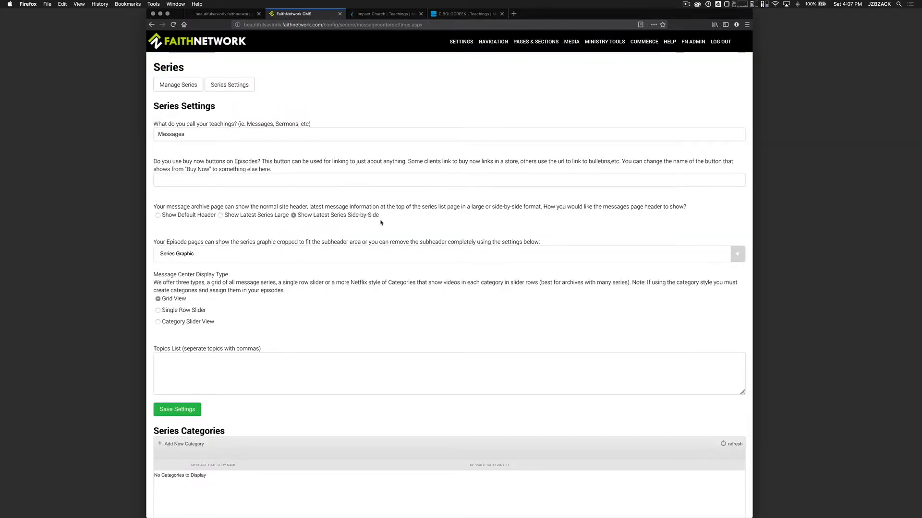
{"action": "left_click", "coordinate": [177, 410]}
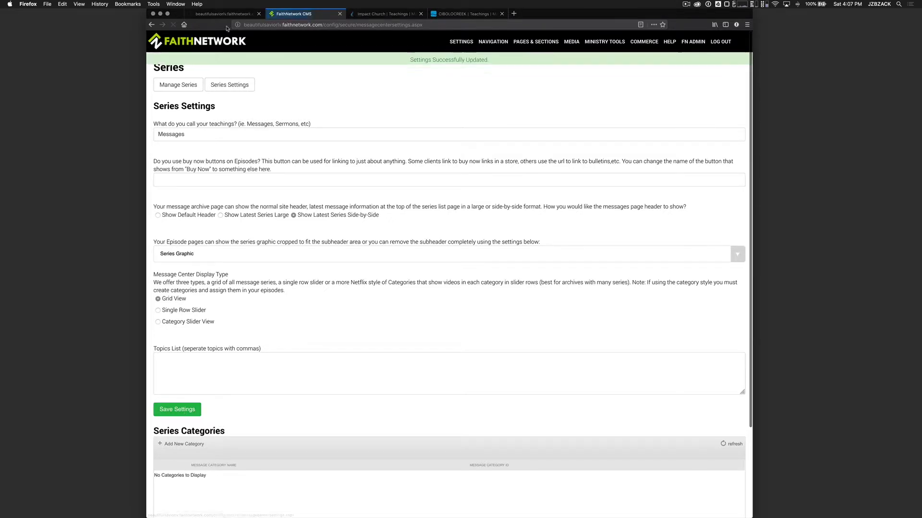
{"action": "left_click", "coordinate": [225, 14]}
{"action": "key", "text": "super+r"}
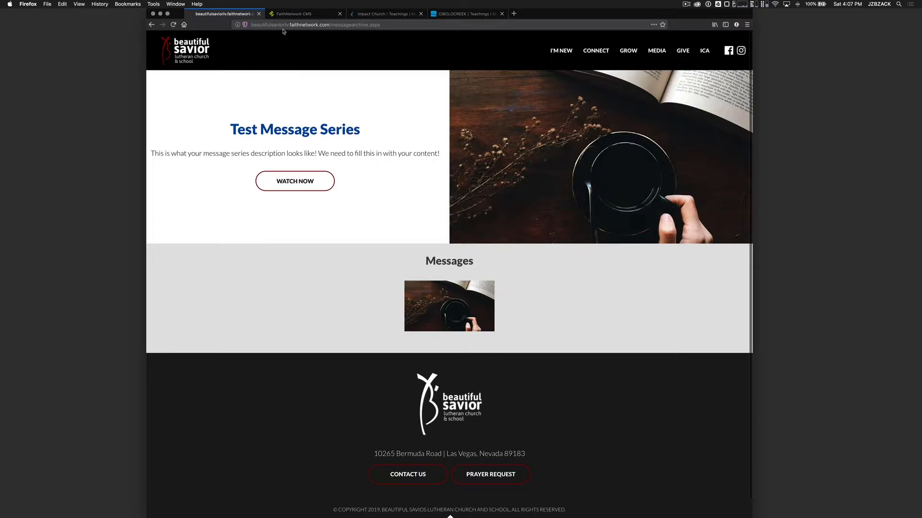
Save the messages page header as Show Latest Series Large and preview it on the Beautiful Savior archive
{"action": "left_click", "coordinate": [294, 14]}
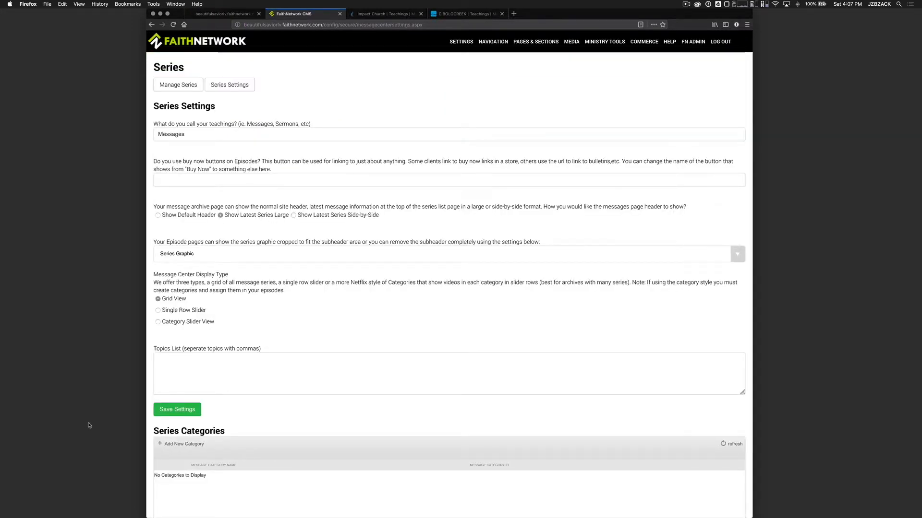
{"action": "left_click", "coordinate": [178, 410]}
{"action": "left_click", "coordinate": [219, 13]}
{"action": "key", "text": "super+r"}
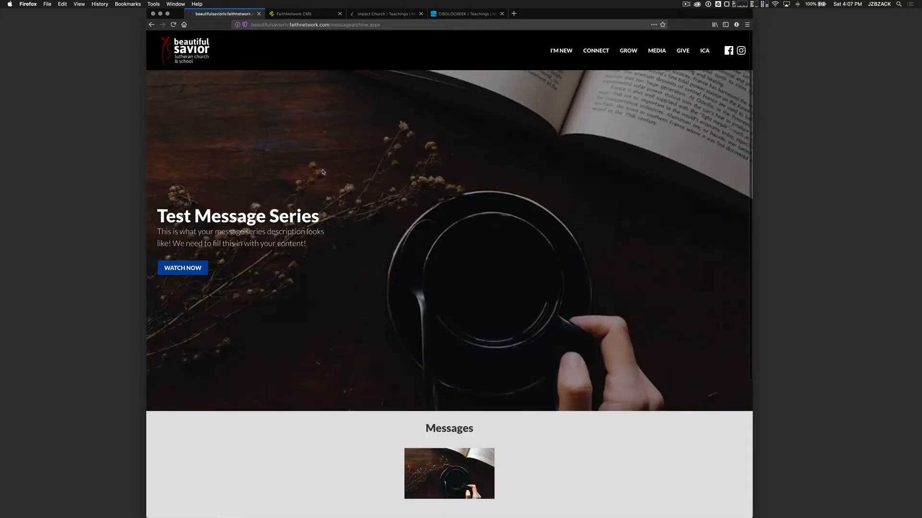
Examine the series setting that controls the subheader graphic on episode pages
{"action": "left_click", "coordinate": [305, 10]}
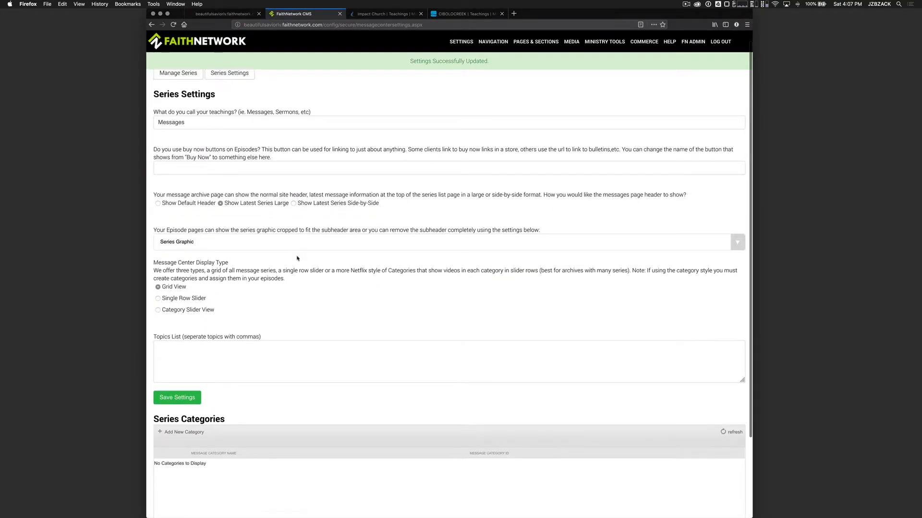
{"action": "scroll", "coordinate": [240, 221], "scroll_direction": "down", "scroll_amount": 2}
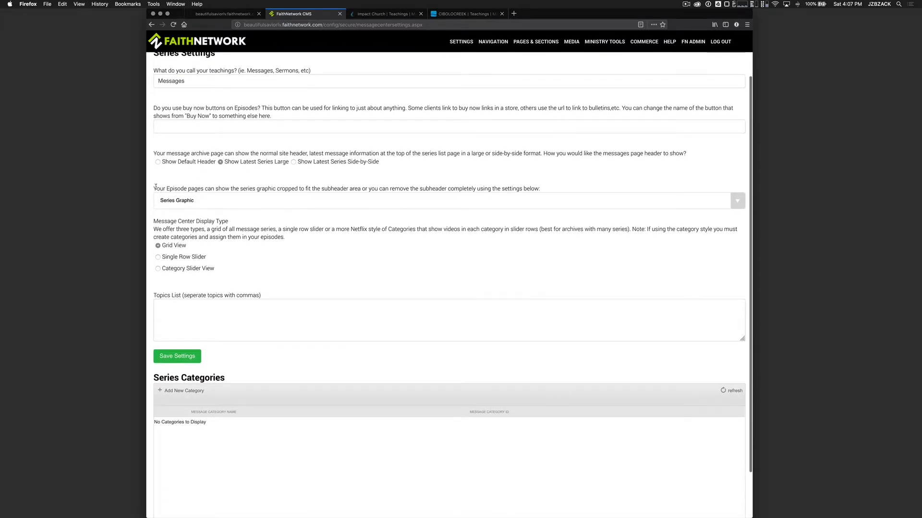
{"action": "left_click_drag", "start_coordinate": [158, 189], "coordinate": [238, 185]}
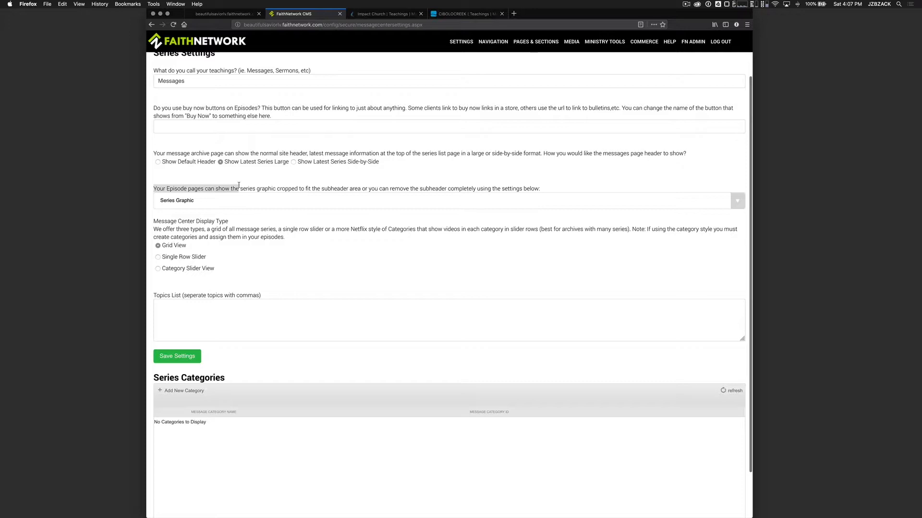
{"action": "left_click", "coordinate": [324, 187]}
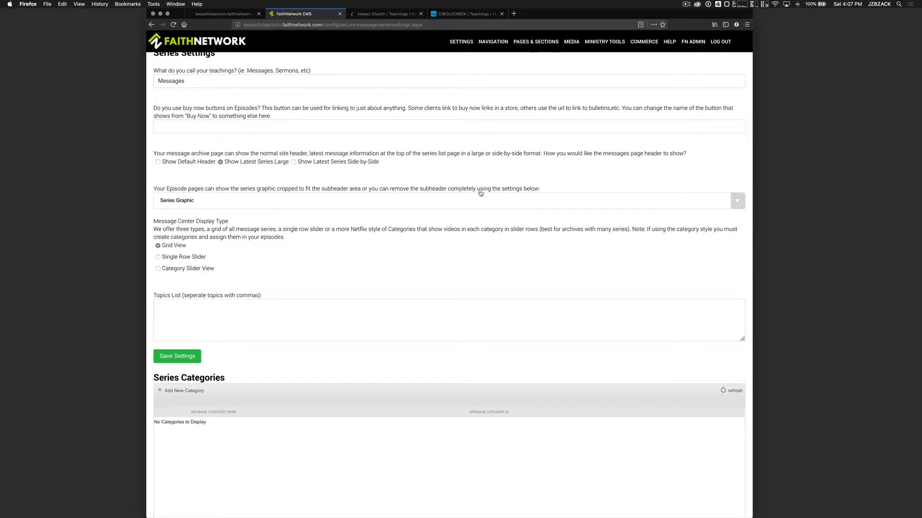
Open the Test Message Series from the Beautiful Savior archive and examine its episode page's subheader area
{"action": "left_click", "coordinate": [379, 13]}
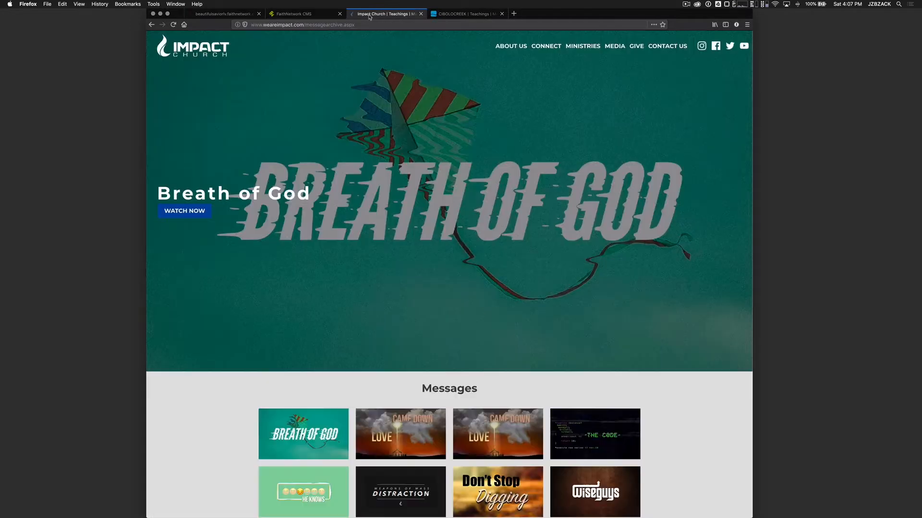
{"action": "left_click", "coordinate": [303, 18]}
{"action": "left_click", "coordinate": [214, 14]}
{"action": "scroll", "coordinate": [450, 320], "scroll_direction": "down", "scroll_amount": 5}
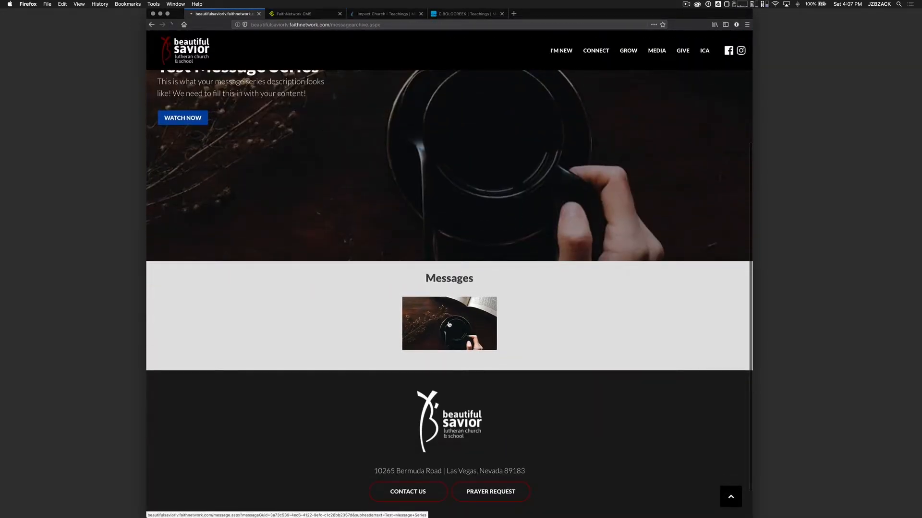
{"action": "left_click", "coordinate": [449, 324]}
{"action": "scroll", "coordinate": [470, 130], "scroll_direction": "down", "scroll_amount": 2}
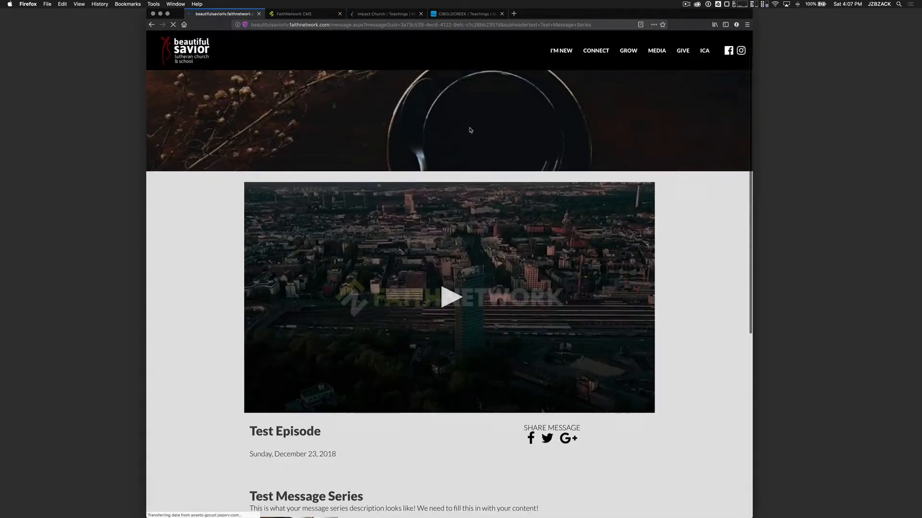
{"action": "scroll", "coordinate": [470, 130], "scroll_direction": "down", "scroll_amount": 7}
{"action": "scroll", "coordinate": [428, 292], "scroll_direction": "up", "scroll_amount": 8}
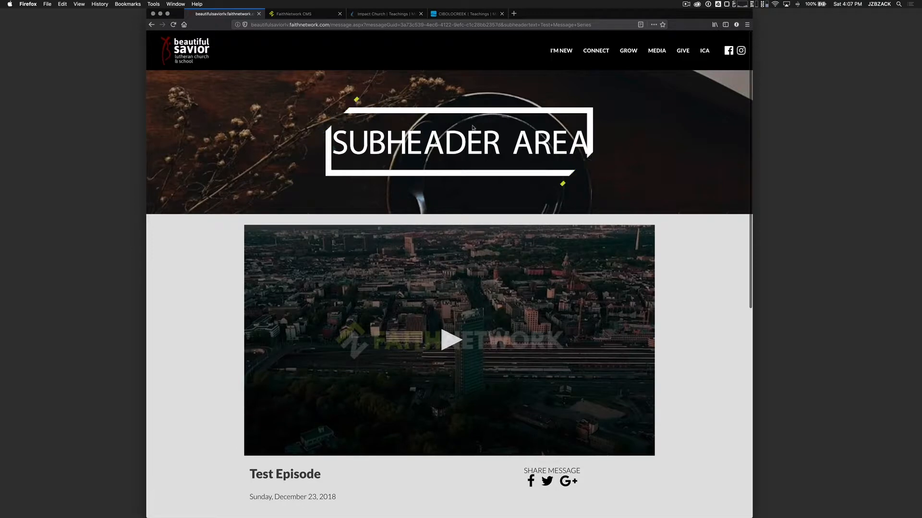
Save the episode page subheader setting as Remove Subheader Completely and preview the Test Episode page
{"action": "left_click", "coordinate": [287, 14]}
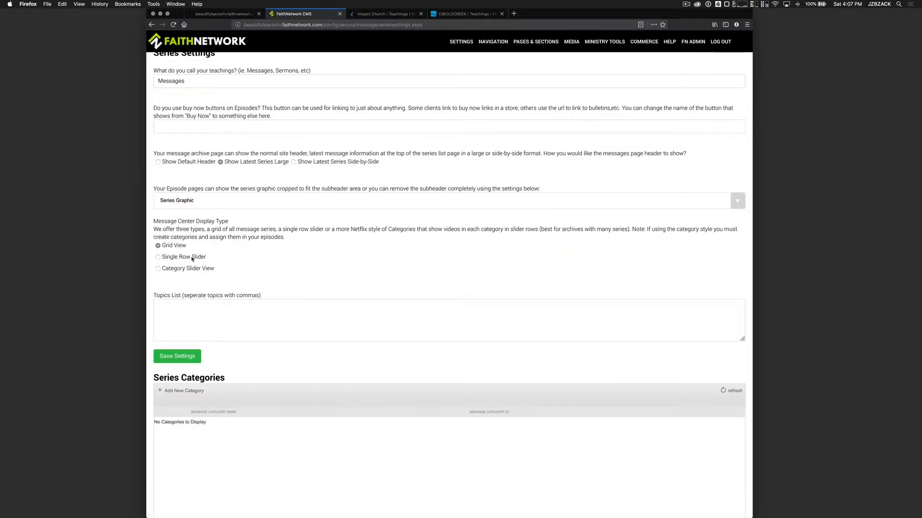
{"action": "left_click", "coordinate": [189, 201]}
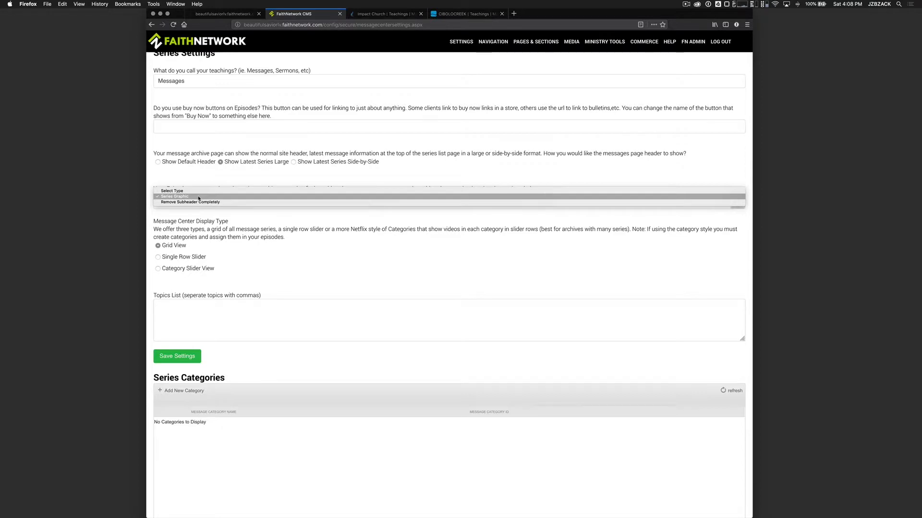
{"action": "left_click", "coordinate": [187, 202]}
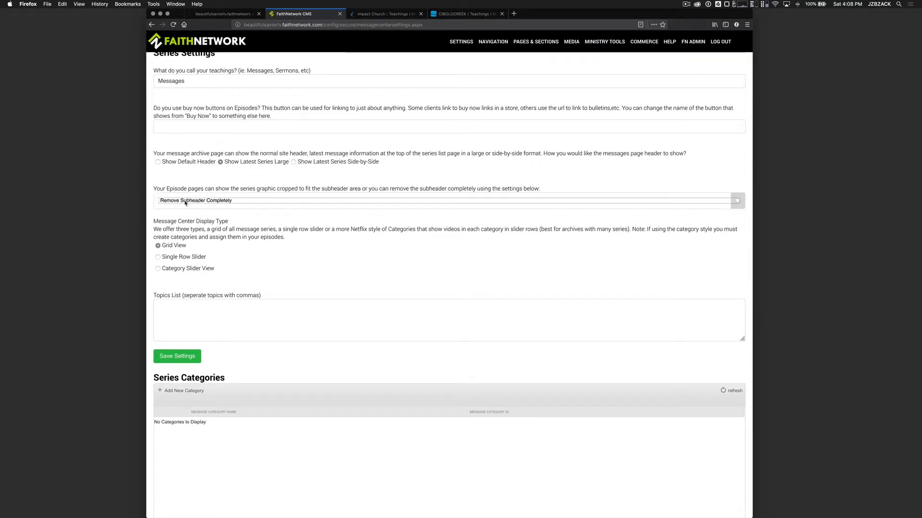
{"action": "left_click", "coordinate": [167, 354]}
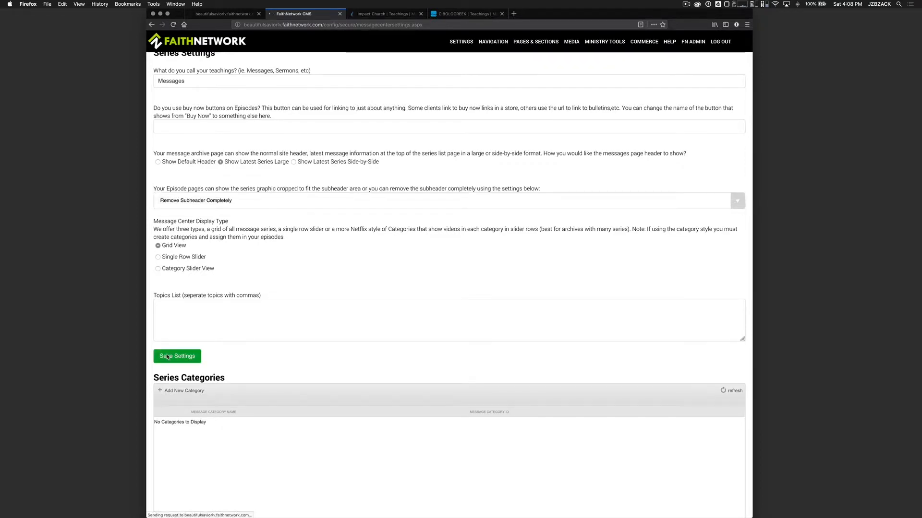
{"action": "left_click", "coordinate": [230, 13]}
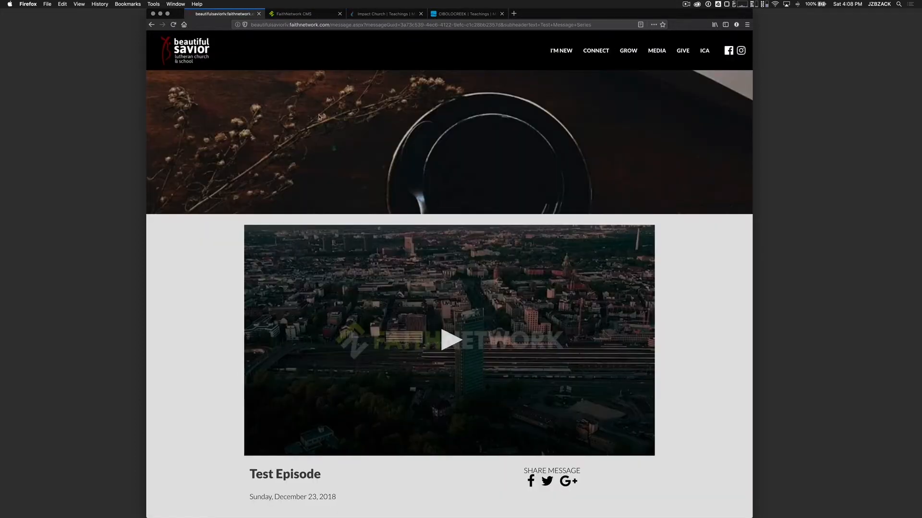
{"action": "key", "text": "super+r"}
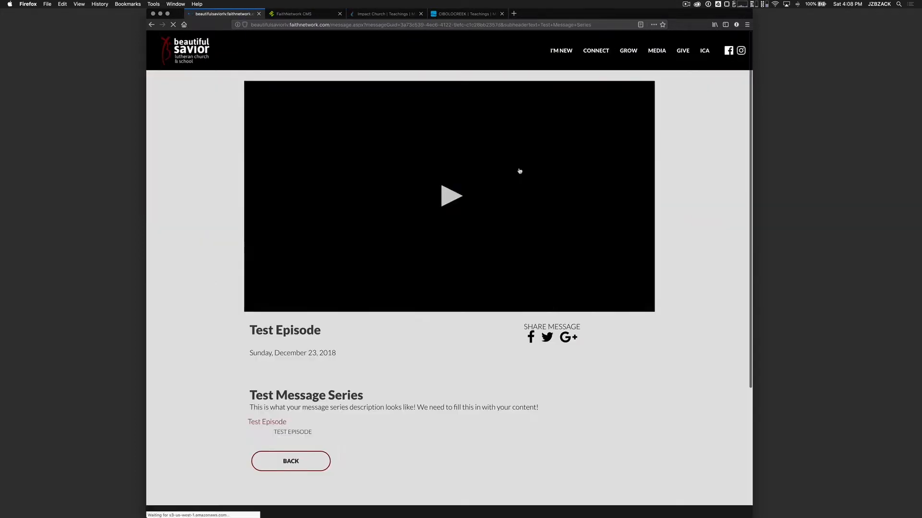
{"action": "scroll", "coordinate": [250, 267], "scroll_direction": "down", "scroll_amount": 3}
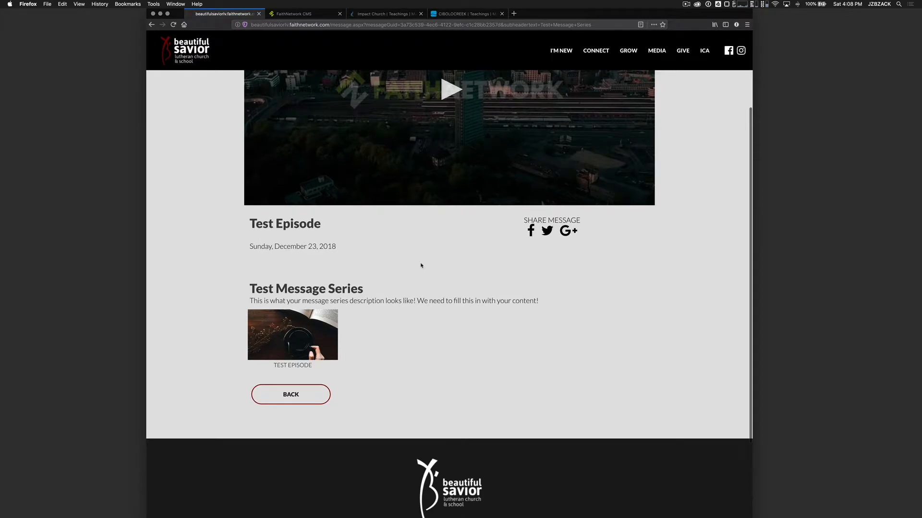
{"action": "scroll", "coordinate": [641, 281], "scroll_direction": "up", "scroll_amount": 3}
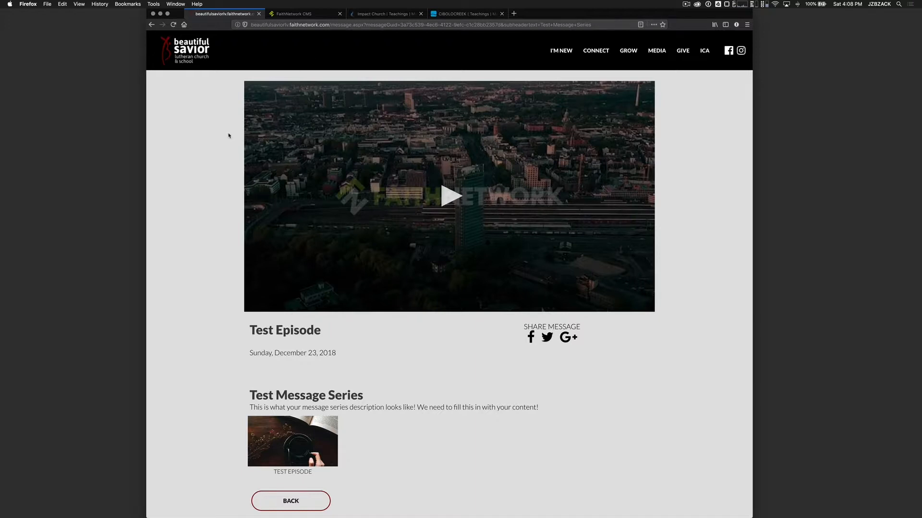
Save the episode page subheader setting as Series Graphic and reload the Test Episode page to preview it
{"action": "left_click", "coordinate": [309, 15]}
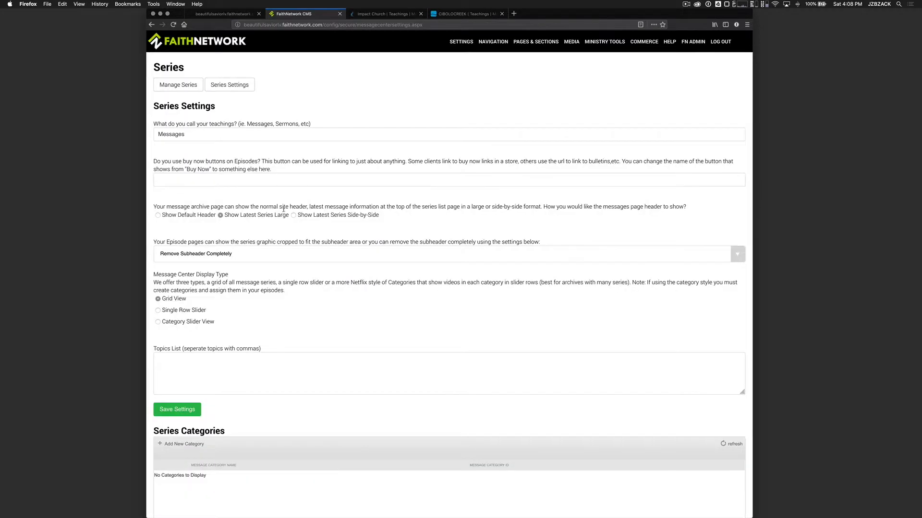
{"action": "left_click", "coordinate": [202, 257]}
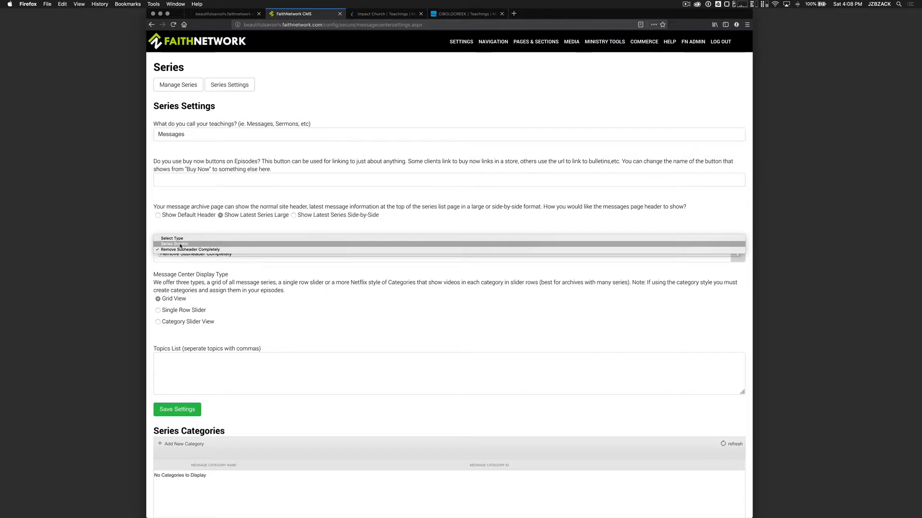
{"action": "left_click", "coordinate": [176, 245]}
{"action": "left_click", "coordinate": [176, 408]}
{"action": "left_click", "coordinate": [225, 15]}
{"action": "key", "text": "super+r"}
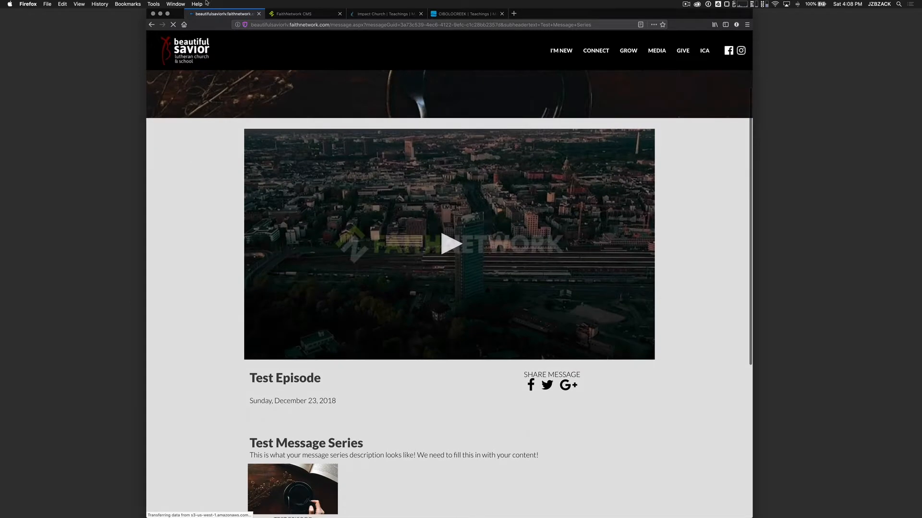
Examine the Message Center Display Type options in the series settings
{"action": "left_click", "coordinate": [296, 14]}
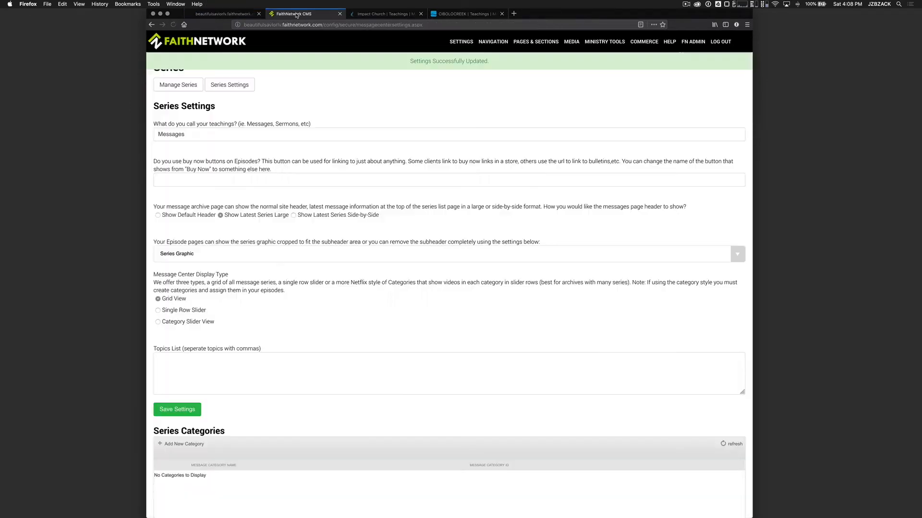
{"action": "scroll", "coordinate": [274, 329], "scroll_direction": "down", "scroll_amount": 1}
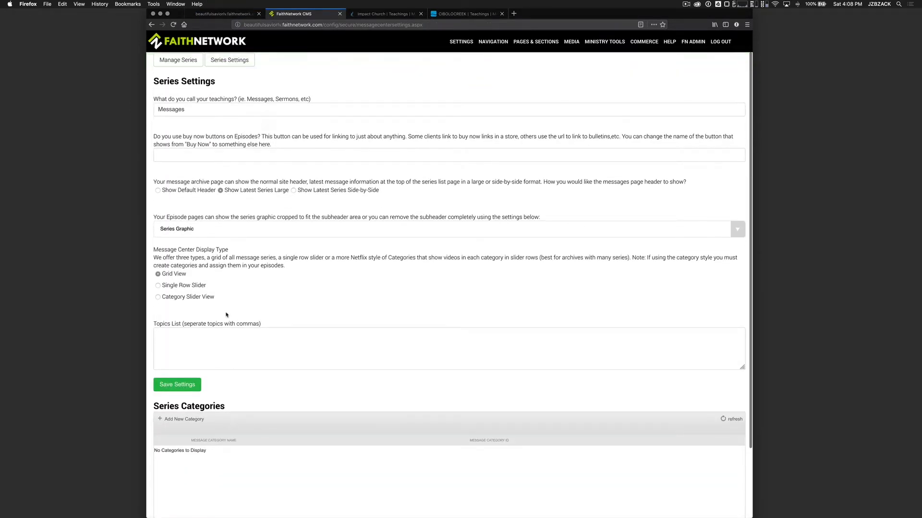
{"action": "scroll", "coordinate": [226, 315], "scroll_direction": "down", "scroll_amount": 2}
{"action": "left_click_drag", "start_coordinate": [154, 206], "coordinate": [229, 207]}
Compare how the Beautiful Savior, Impact Church and CIBOLOCREEK message archive pages lay out their series
{"action": "left_click", "coordinate": [224, 14]}
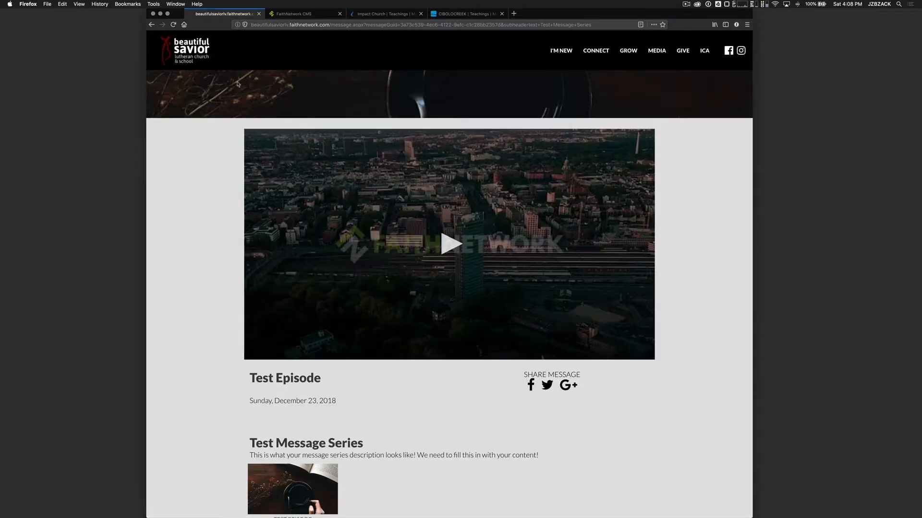
{"action": "scroll", "coordinate": [202, 55], "scroll_direction": "left", "scroll_amount": 5}
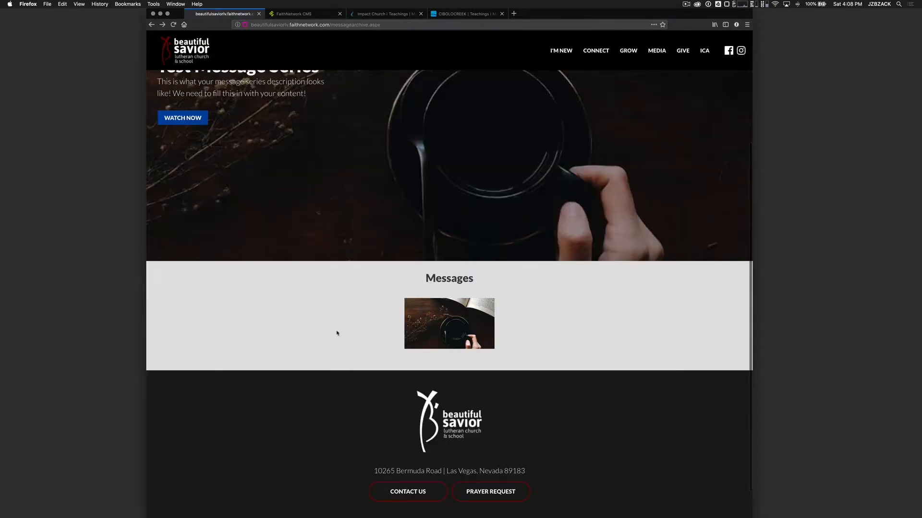
{"action": "scroll", "coordinate": [420, 242], "scroll_direction": "down", "scroll_amount": 2}
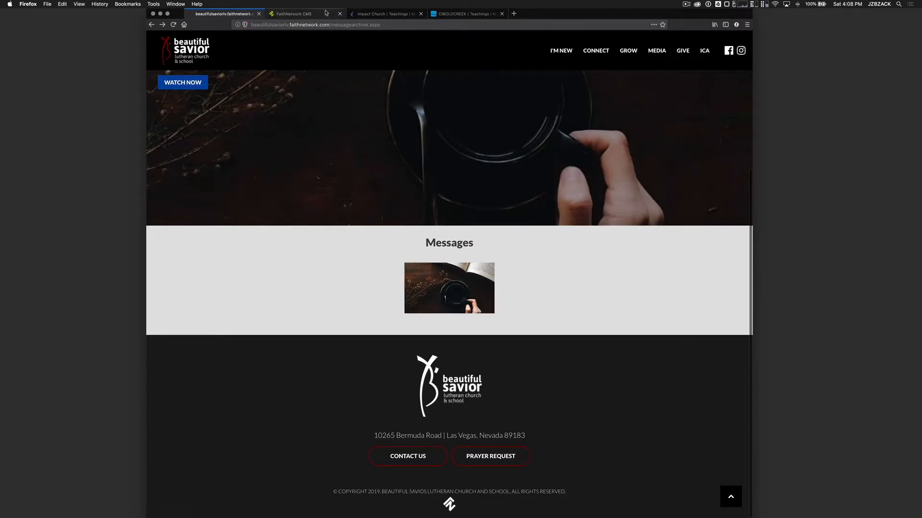
{"action": "left_click", "coordinate": [365, 14]}
{"action": "scroll", "coordinate": [398, 336], "scroll_direction": "down", "scroll_amount": 5}
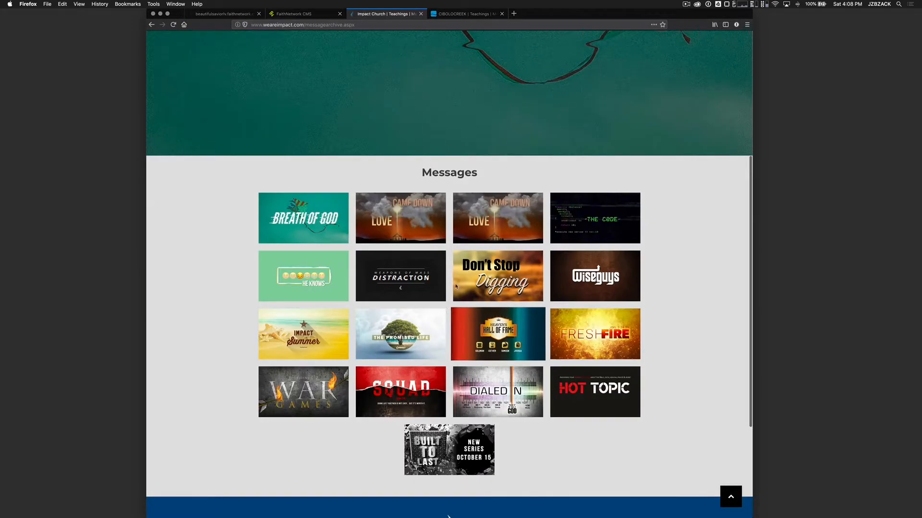
{"action": "left_click", "coordinate": [480, 13]}
{"action": "scroll", "coordinate": [317, 223], "scroll_direction": "down", "scroll_amount": 3}
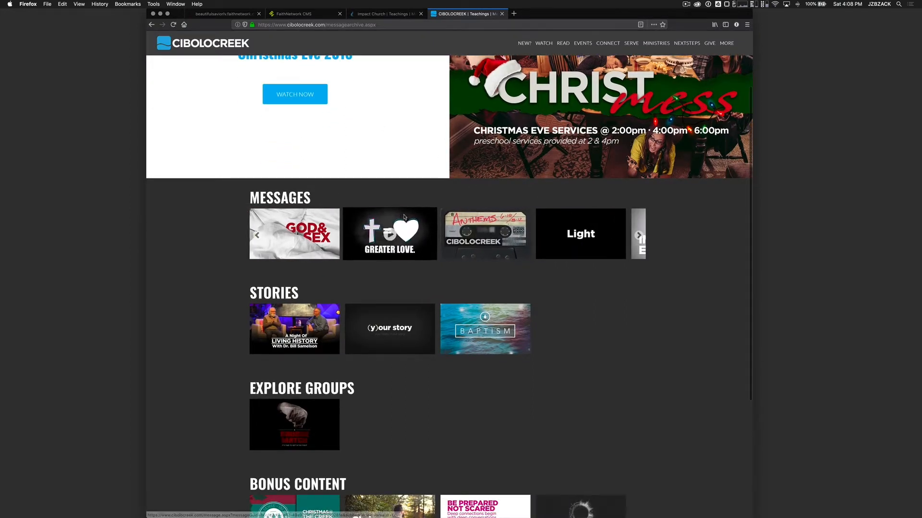
{"action": "left_click", "coordinate": [223, 14]}
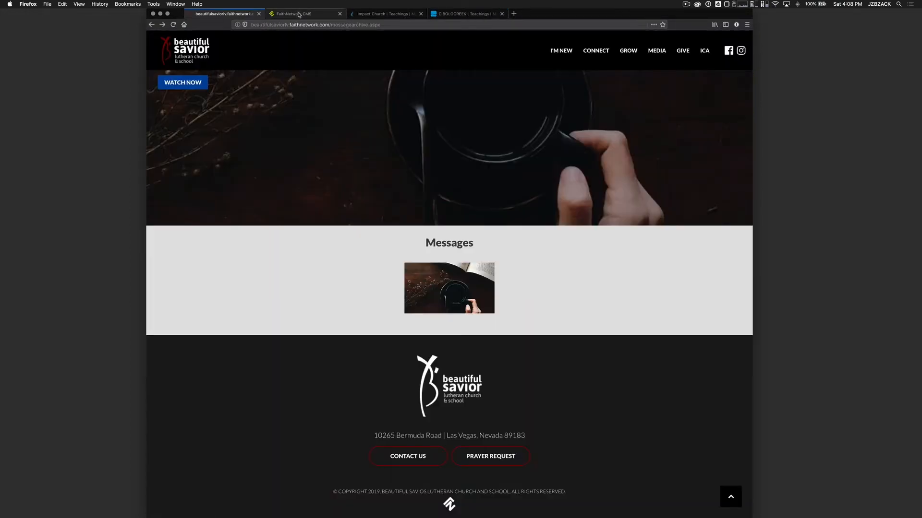
Compare the Grid View display type in the series settings with the Impact Church message archive
{"action": "left_click", "coordinate": [298, 13]}
{"action": "scroll", "coordinate": [304, 263], "scroll_direction": "down", "scroll_amount": 1}
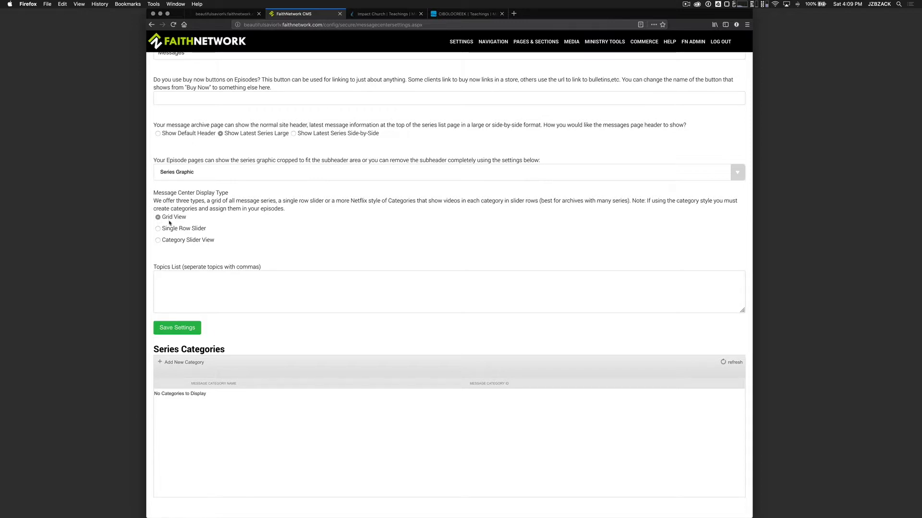
{"action": "left_click", "coordinate": [382, 13]}
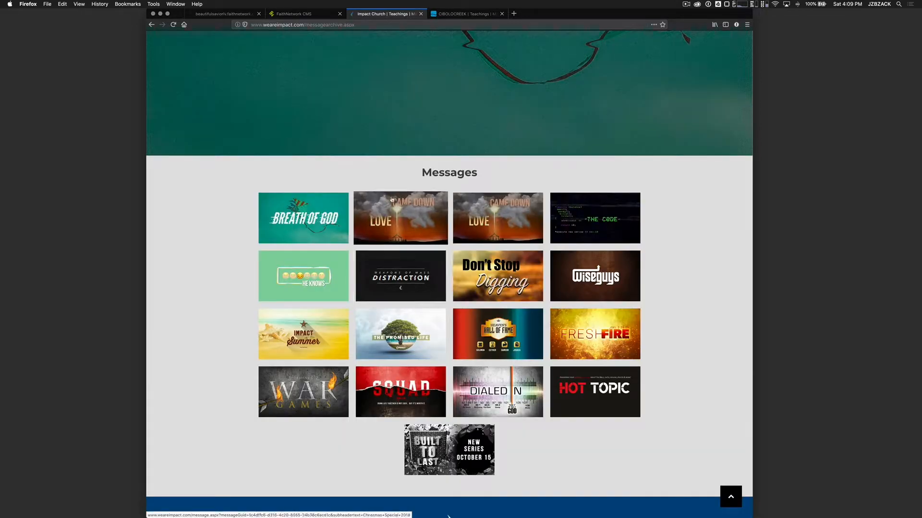
{"action": "left_click", "coordinate": [303, 15]}
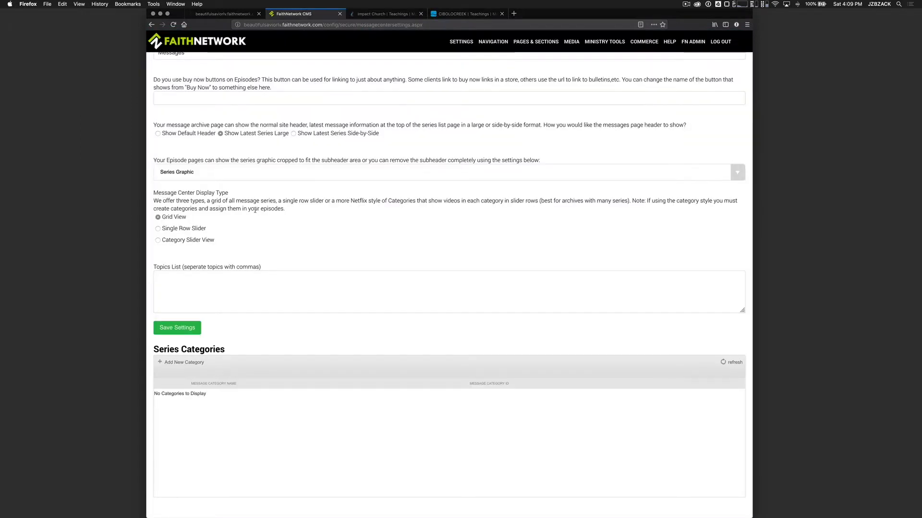
Select Single Row Slider as the message center display type and revisit the Impact Church archive for comparison
{"action": "left_click", "coordinate": [158, 230]}
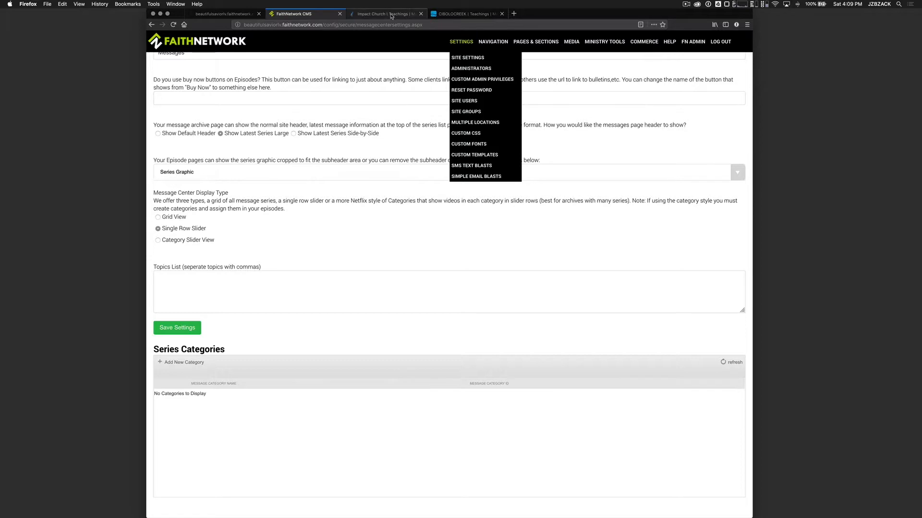
{"action": "left_click", "coordinate": [371, 13]}
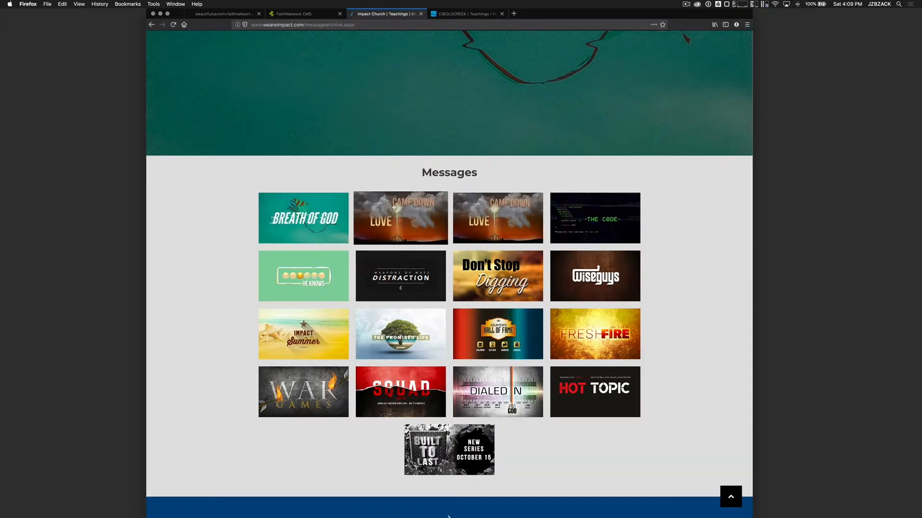
{"action": "left_click", "coordinate": [299, 15]}
Select Category Slider View as the message center display type and compare it with the CIBOLOCREEK message archive
{"action": "scroll", "coordinate": [318, 251], "scroll_direction": "down", "scroll_amount": 1}
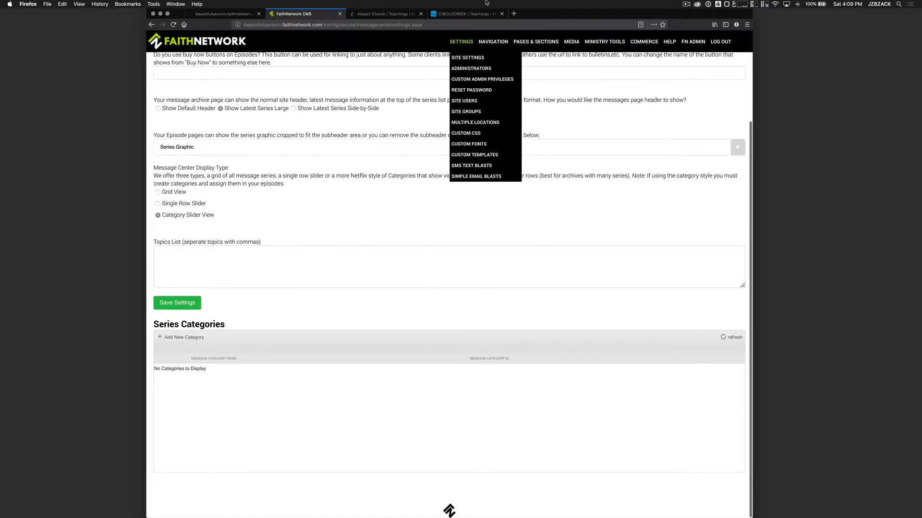
{"action": "left_click", "coordinate": [466, 13]}
{"action": "scroll", "coordinate": [384, 117], "scroll_direction": "down", "scroll_amount": 3}
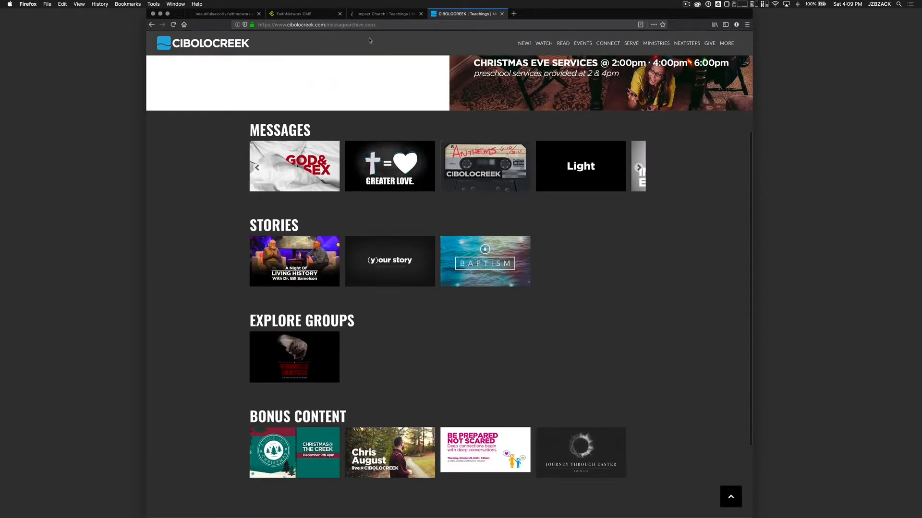
{"action": "left_click", "coordinate": [299, 14]}
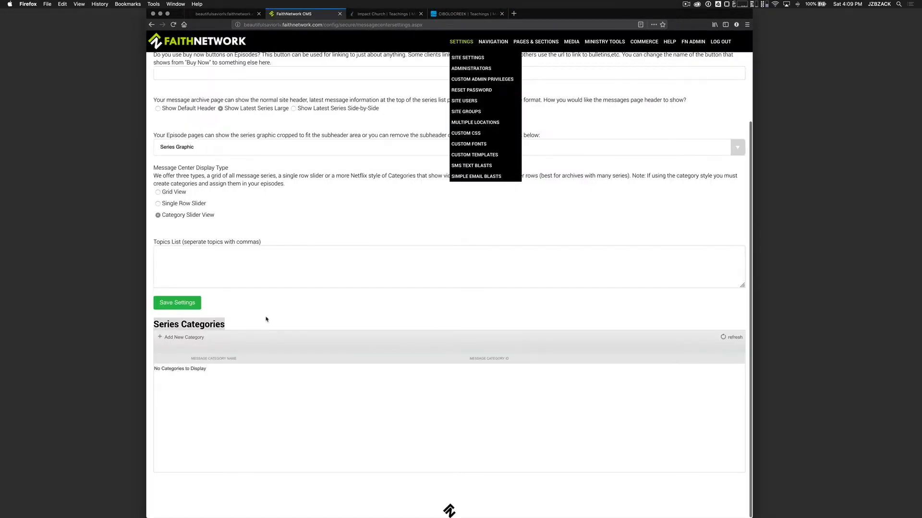
Add a new series category named "Caregory 1" and save it
{"action": "left_click", "coordinate": [163, 342]}
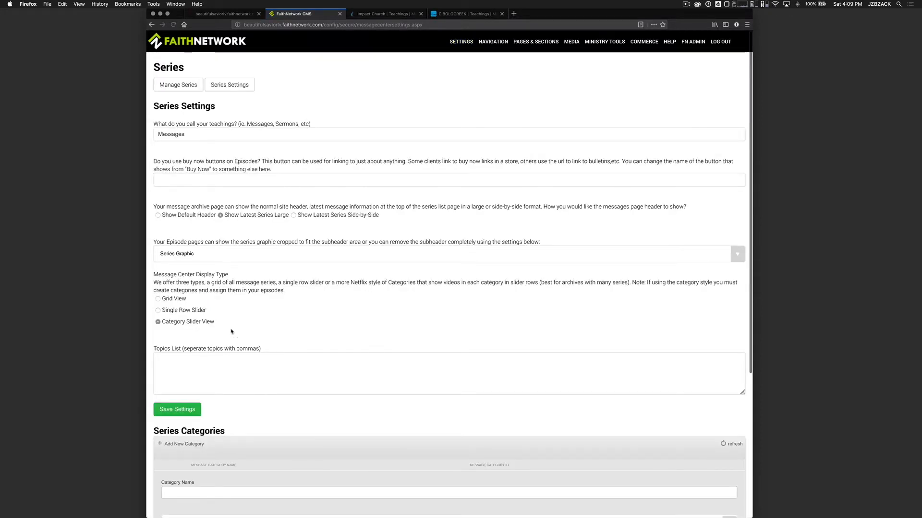
{"action": "scroll", "coordinate": [231, 332], "scroll_direction": "down", "scroll_amount": 5}
{"action": "left_click", "coordinate": [189, 294]}
{"action": "type", "text": "Care"}
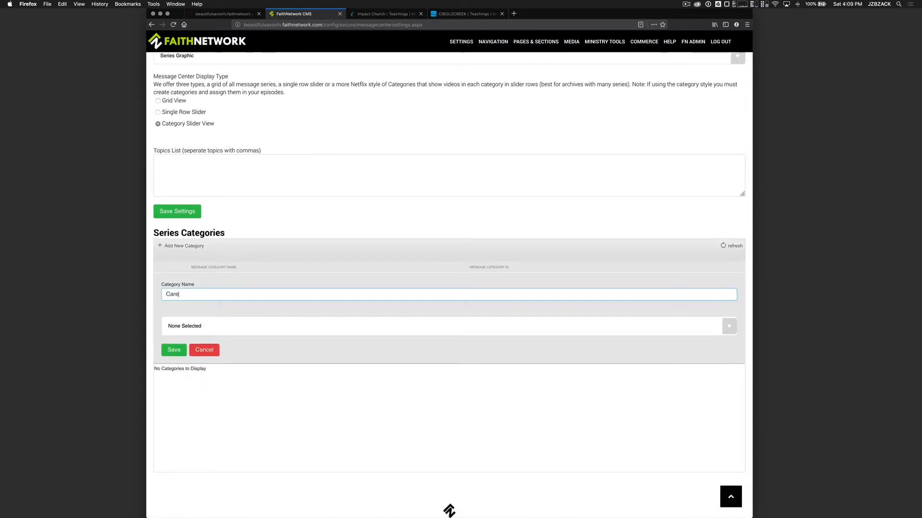
{"action": "type", "text": "gory 1"}
{"action": "left_click", "coordinate": [173, 349]}
Try to delete the "Caregory 1" entry from the series categories
{"action": "scroll", "coordinate": [283, 467], "scroll_direction": "down", "scroll_amount": 1}
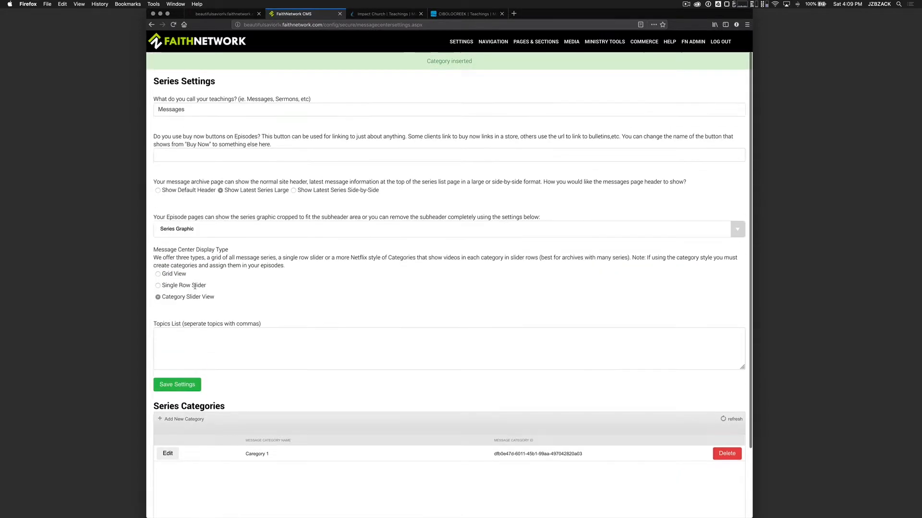
{"action": "scroll", "coordinate": [296, 442], "scroll_direction": "down", "scroll_amount": 2}
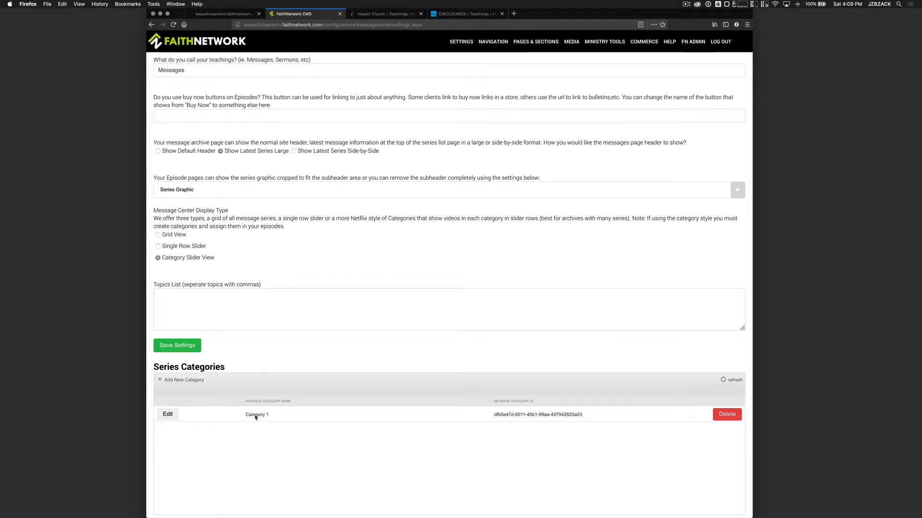
{"action": "scroll", "coordinate": [256, 417], "scroll_direction": "down", "scroll_amount": 1}
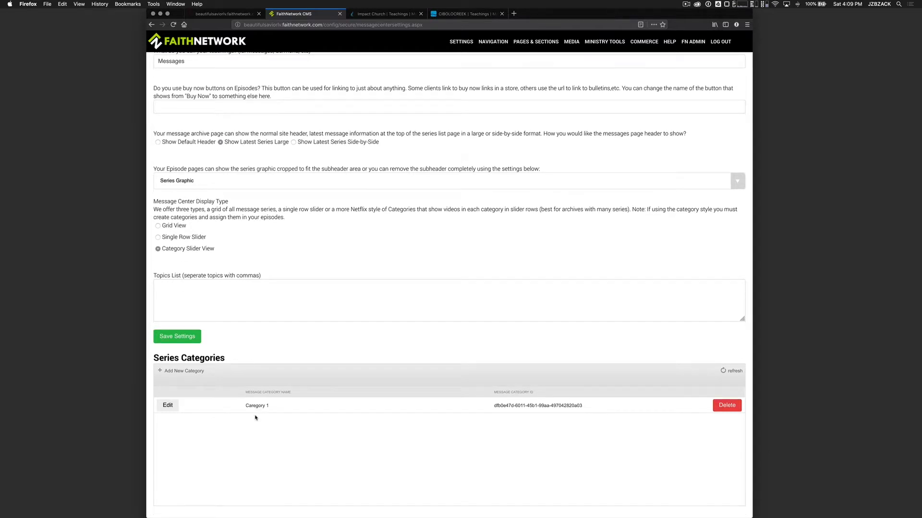
{"action": "left_click", "coordinate": [730, 405]}
{"action": "left_click", "coordinate": [439, 219]}
{"action": "scroll", "coordinate": [315, 299], "scroll_direction": "up", "scroll_amount": 3}
{"action": "scroll", "coordinate": [448, 449], "scroll_direction": "down", "scroll_amount": 3}
{"action": "scroll", "coordinate": [323, 204], "scroll_direction": "up", "scroll_amount": 3}
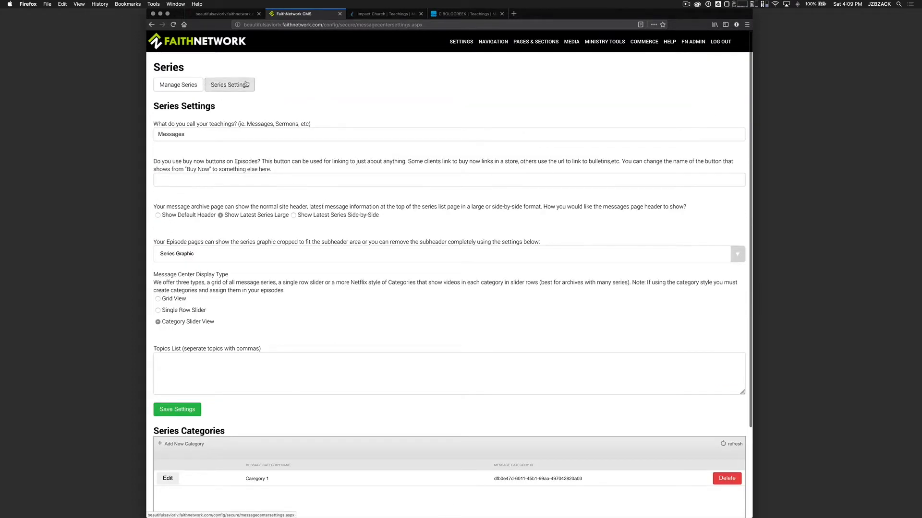
Go to series management and open a blank form for adding a new series
{"action": "left_click", "coordinate": [177, 86]}
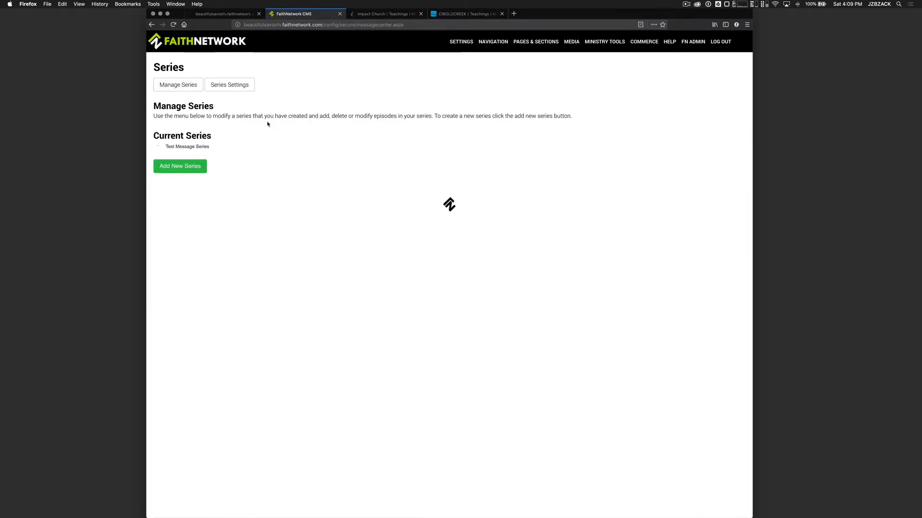
{"action": "left_click", "coordinate": [170, 164]}
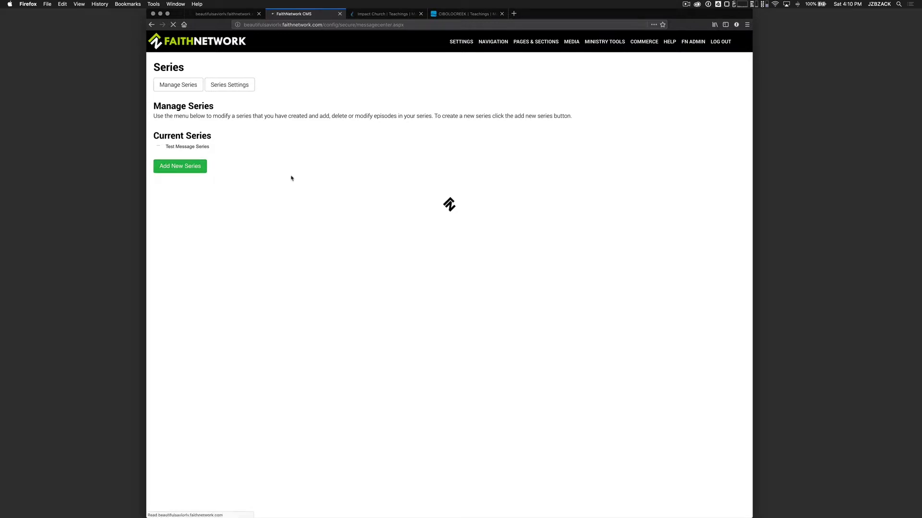
{"action": "scroll", "coordinate": [291, 178], "scroll_direction": "down", "scroll_amount": 3}
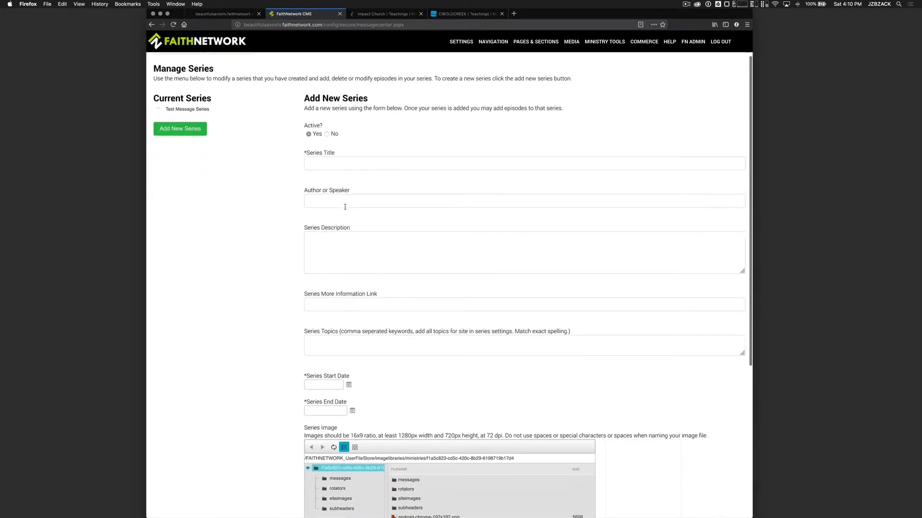
Examine the new series form's active status, title, author or speaker, description, more information link and topics fields
{"action": "left_click", "coordinate": [335, 135]}
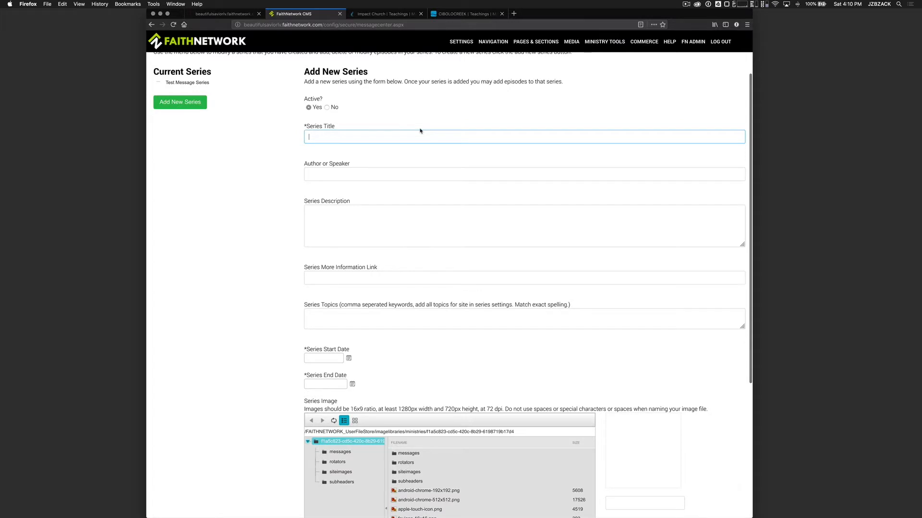
{"action": "scroll", "coordinate": [421, 132], "scroll_direction": "down", "scroll_amount": 2}
{"action": "left_click", "coordinate": [336, 124]}
{"action": "scroll", "coordinate": [395, 149], "scroll_direction": "down", "scroll_amount": 3}
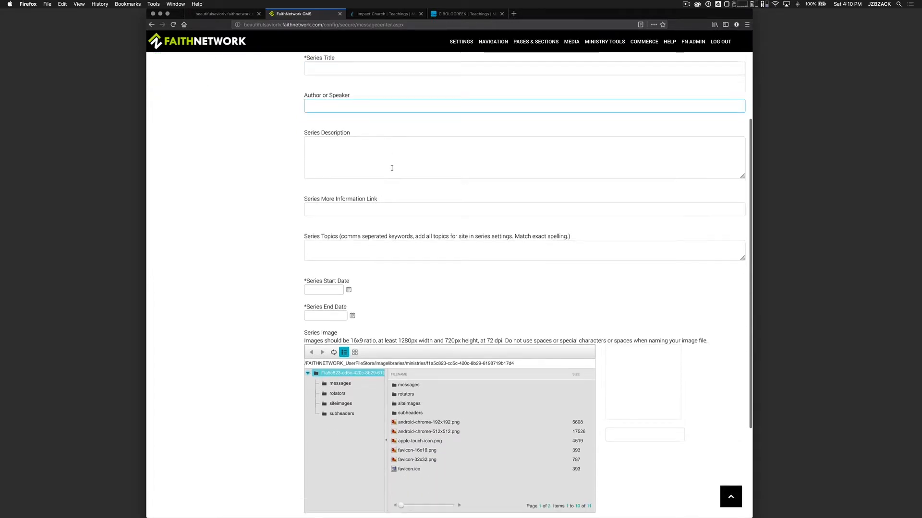
{"action": "left_click", "coordinate": [360, 111]}
{"action": "scroll", "coordinate": [354, 183], "scroll_direction": "down", "scroll_amount": 1}
{"action": "scroll", "coordinate": [353, 183], "scroll_direction": "down", "scroll_amount": 1}
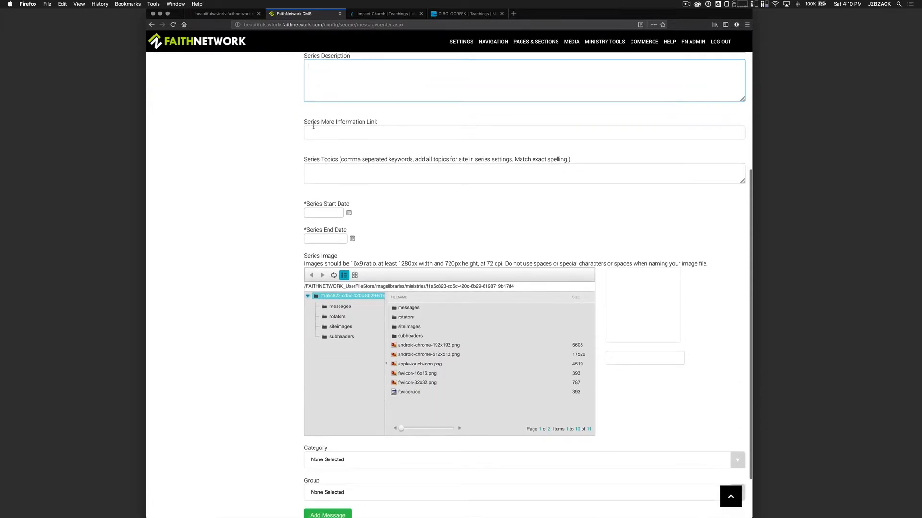
{"action": "left_click_drag", "start_coordinate": [387, 125], "coordinate": [306, 118]}
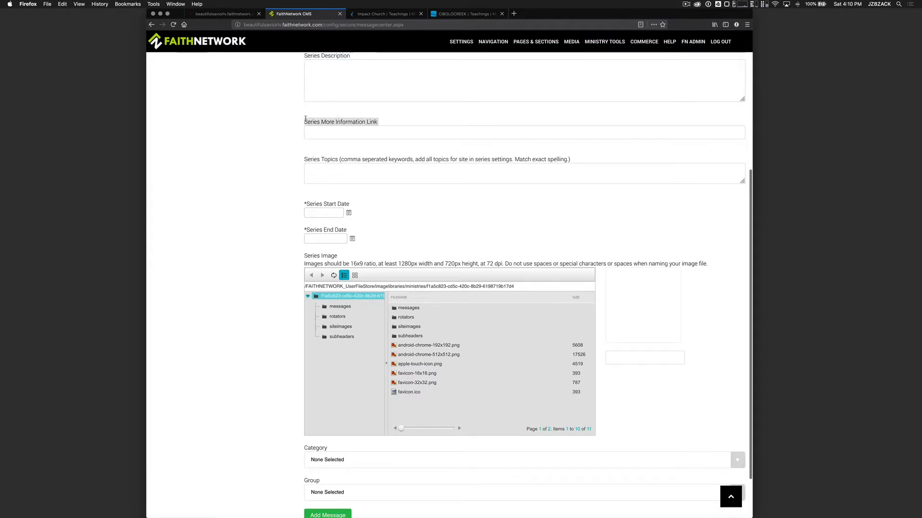
{"action": "left_click", "coordinate": [353, 136]}
{"action": "left_click_drag", "start_coordinate": [384, 124], "coordinate": [308, 120]}
{"action": "scroll", "coordinate": [332, 183], "scroll_direction": "down", "scroll_amount": 1}
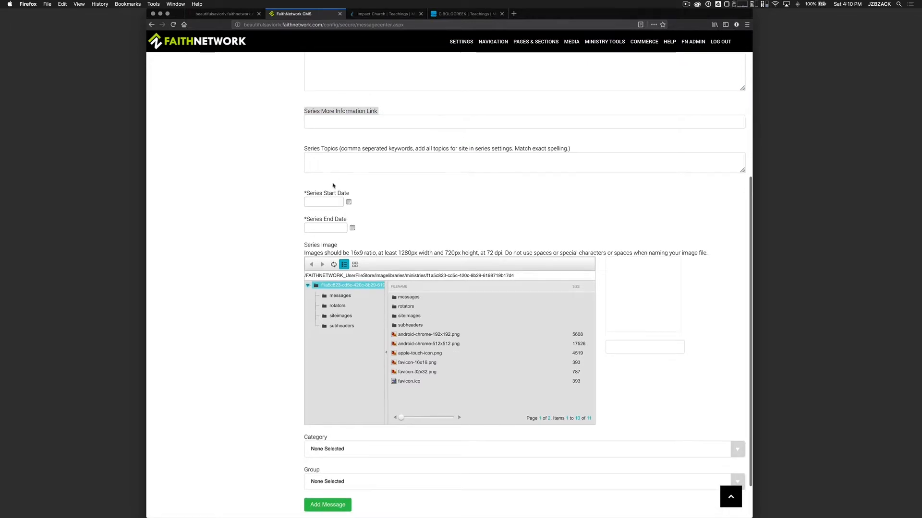
{"action": "left_click", "coordinate": [335, 158]}
Examine the new series form's start and end dates, image library, category and group options
{"action": "scroll", "coordinate": [563, 148], "scroll_direction": "down", "scroll_amount": 2}
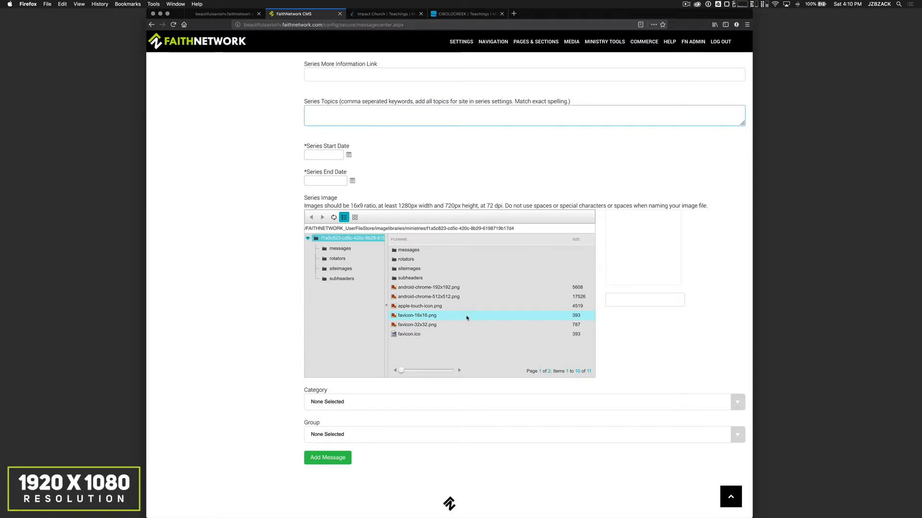
{"action": "left_click", "coordinate": [343, 258]}
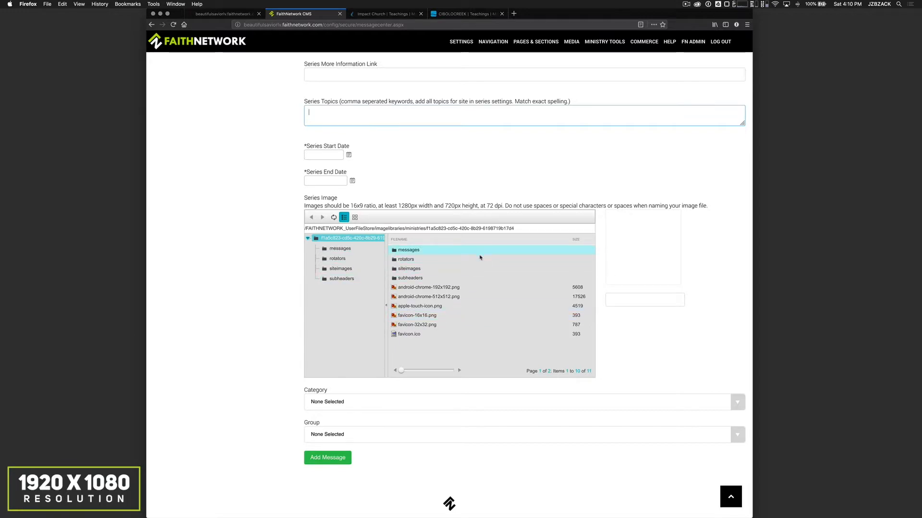
{"action": "left_click", "coordinate": [401, 288]}
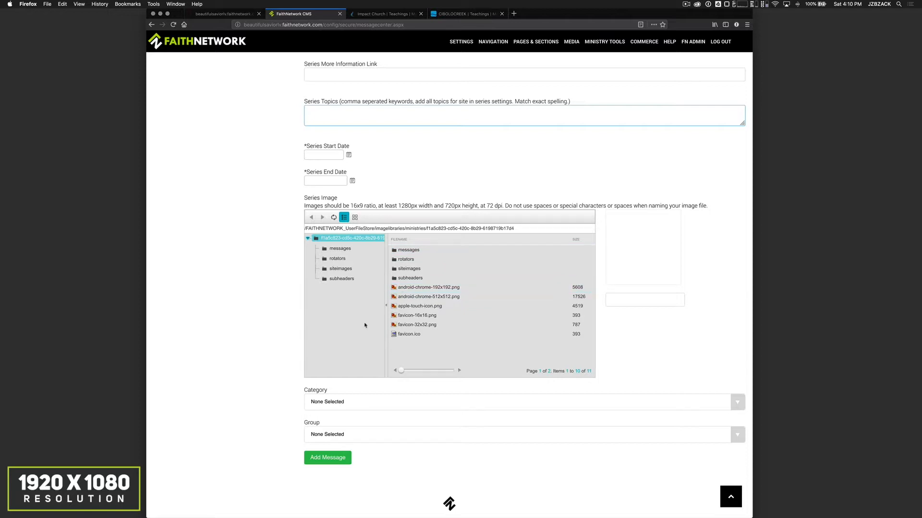
{"action": "scroll", "coordinate": [367, 385], "scroll_direction": "down", "scroll_amount": 2}
{"action": "scroll", "coordinate": [388, 292], "scroll_direction": "up", "scroll_amount": 3}
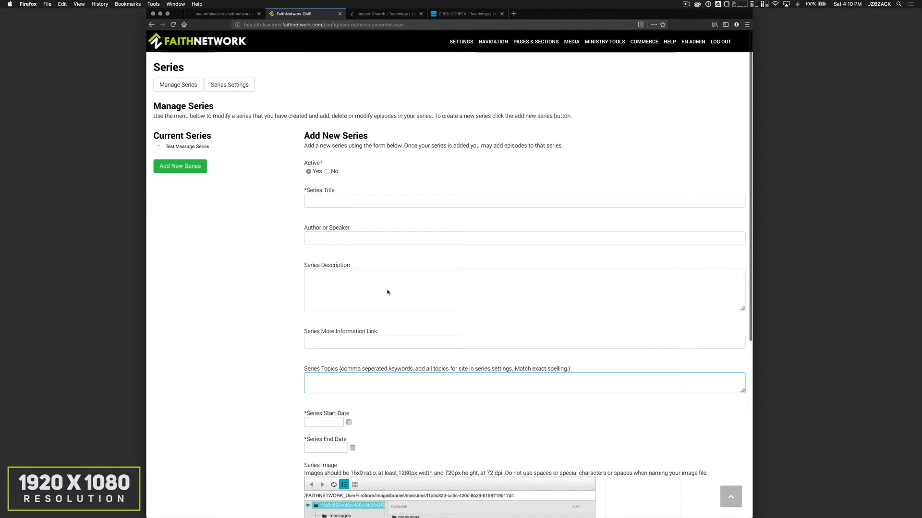
{"action": "left_click", "coordinate": [249, 199]}
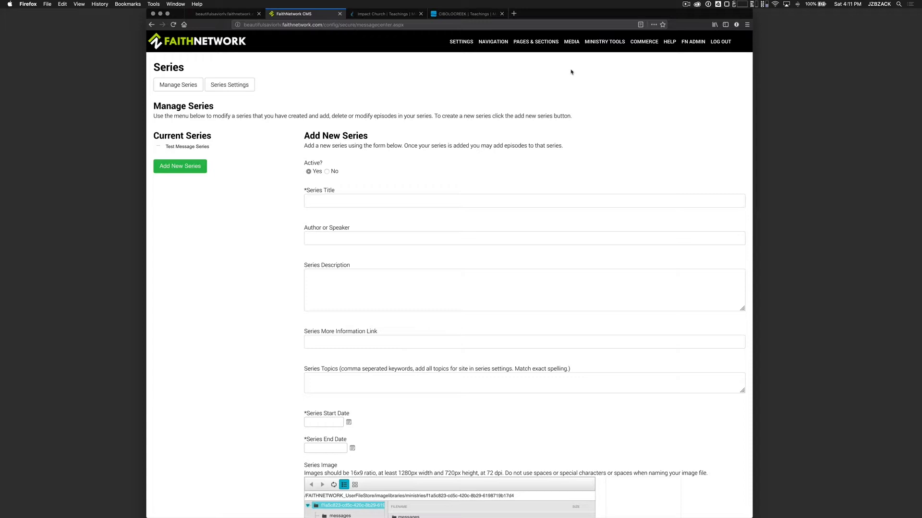
Open the upload form for a new site video and title the video "Message Archive Test Video"
{"action": "mouse_move", "coordinate": [572, 42]}
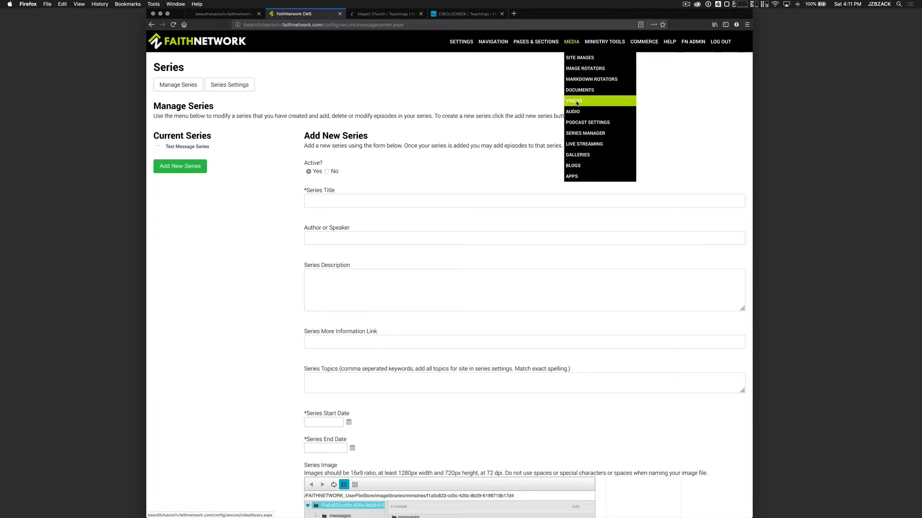
{"action": "left_click", "coordinate": [572, 100]}
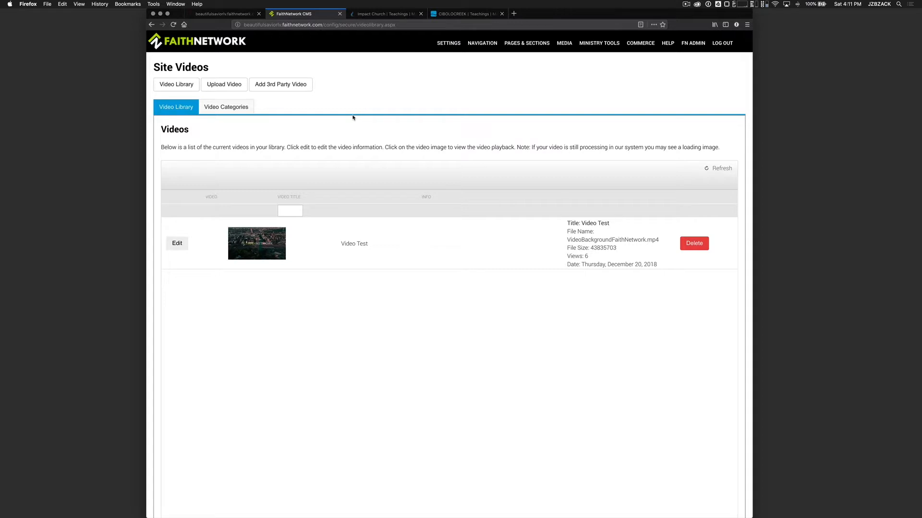
{"action": "left_click", "coordinate": [227, 87]}
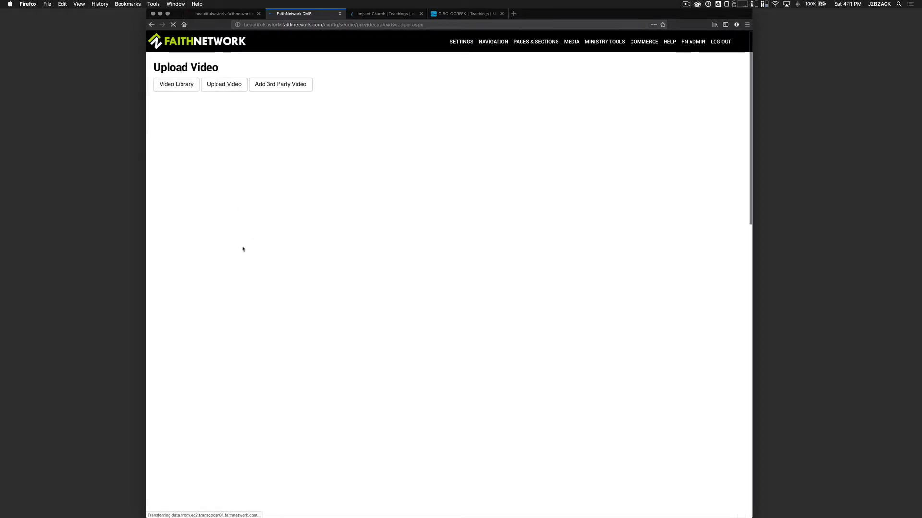
{"action": "left_click", "coordinate": [182, 200]}
{"action": "scroll", "coordinate": [182, 200], "scroll_direction": "down", "scroll_amount": 2}
{"action": "scroll", "coordinate": [182, 200], "scroll_direction": "down", "scroll_amount": 1}
{"action": "type", "text": "Message Archive Test Video"}
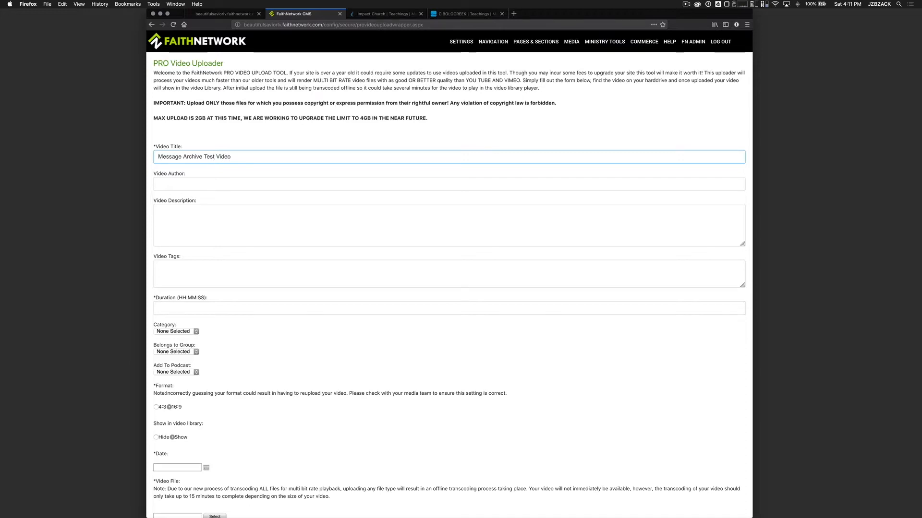
Set the video's date to 1/5/2019
{"action": "scroll", "coordinate": [206, 391], "scroll_direction": "down", "scroll_amount": 3}
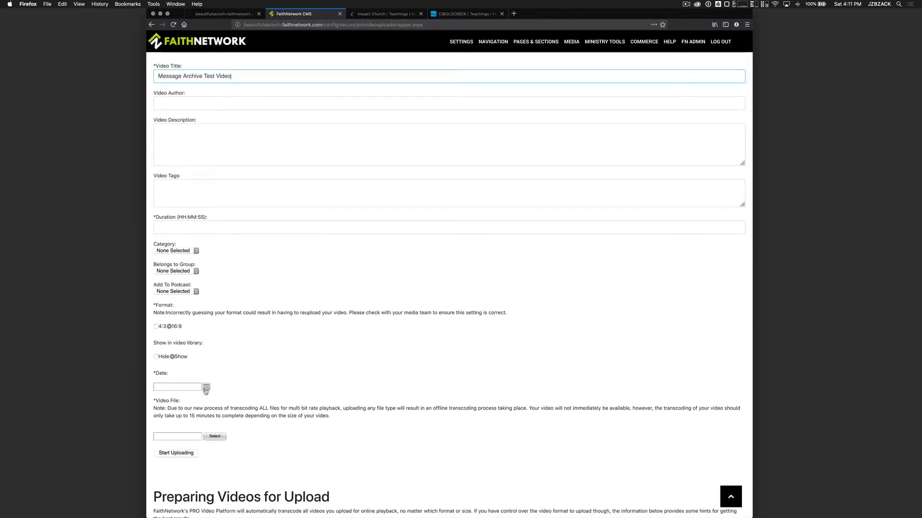
{"action": "left_click", "coordinate": [206, 388]}
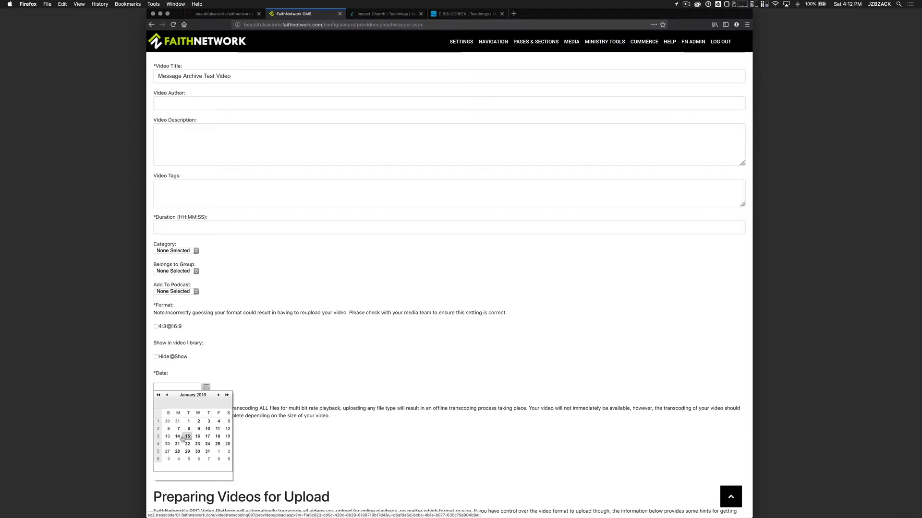
{"action": "left_click", "coordinate": [225, 422]}
Start choosing the video file and browse to the "FaithNetwork & FishNet" folder in the iCloud Documents
{"action": "scroll", "coordinate": [221, 413], "scroll_direction": "down", "scroll_amount": 2}
{"action": "left_click", "coordinate": [214, 399]}
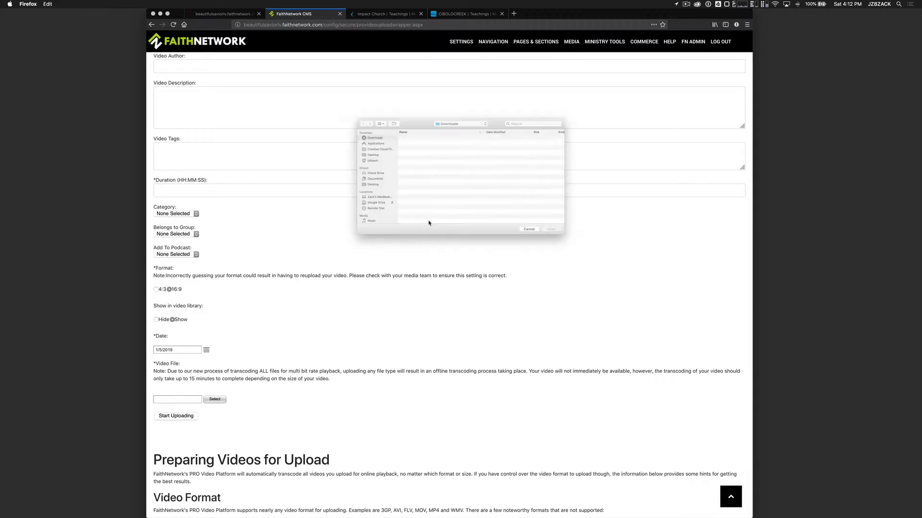
{"action": "key", "text": "super+Tab"}
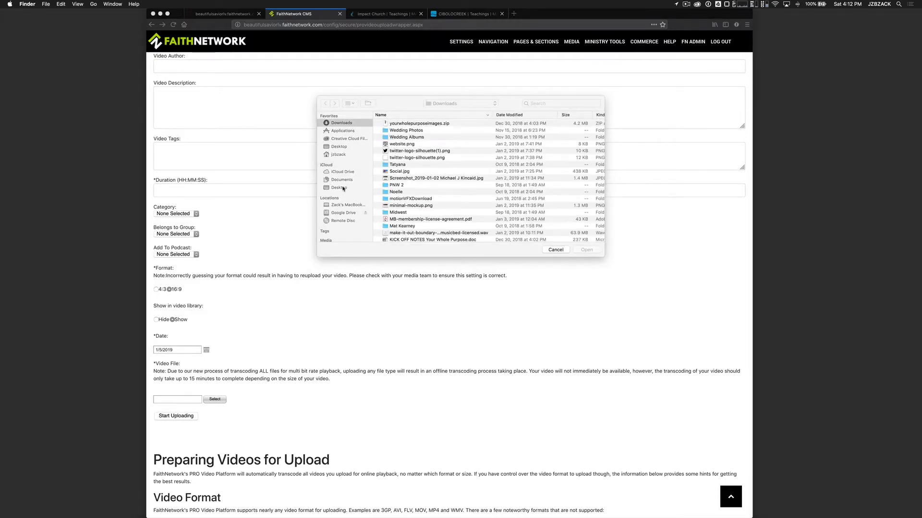
{"action": "left_click", "coordinate": [344, 179]}
{"action": "left_click", "coordinate": [344, 180]}
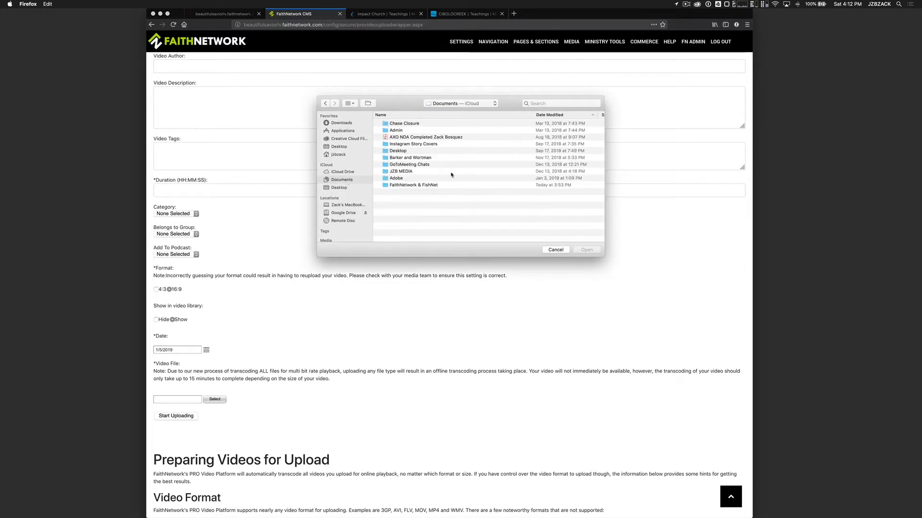
{"action": "double_click", "coordinate": [413, 185]}
{"action": "scroll", "coordinate": [446, 158], "scroll_direction": "down", "scroll_amount": 1}
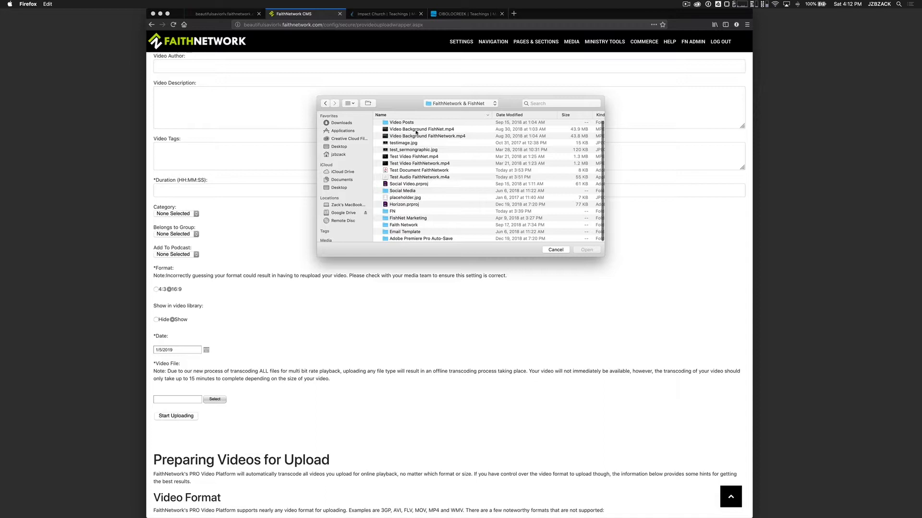
Upload "Test Video FaithNetwork.mp4" as the video file and check its entry in the video library
{"action": "left_click", "coordinate": [418, 138]}
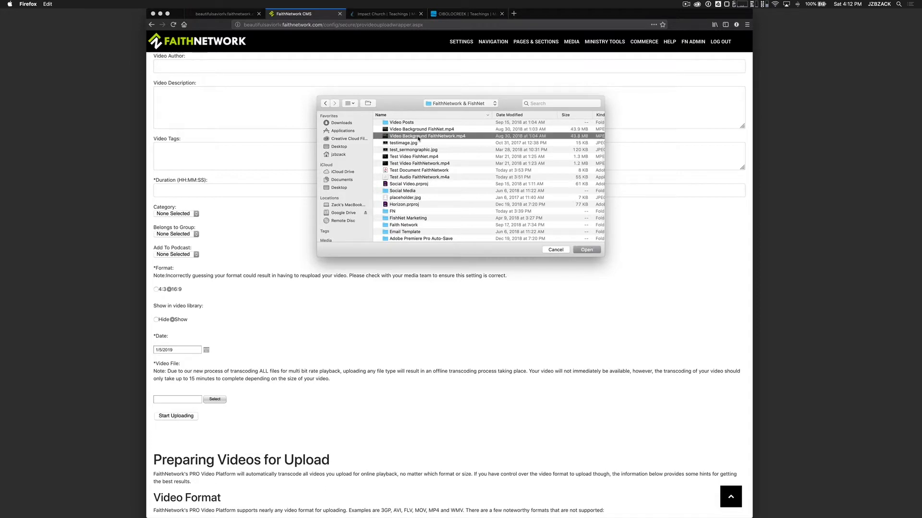
{"action": "left_click", "coordinate": [420, 163]}
{"action": "key", "text": "space"}
{"action": "key", "text": "space"}
{"action": "left_click", "coordinate": [586, 249]}
{"action": "left_click", "coordinate": [194, 416]}
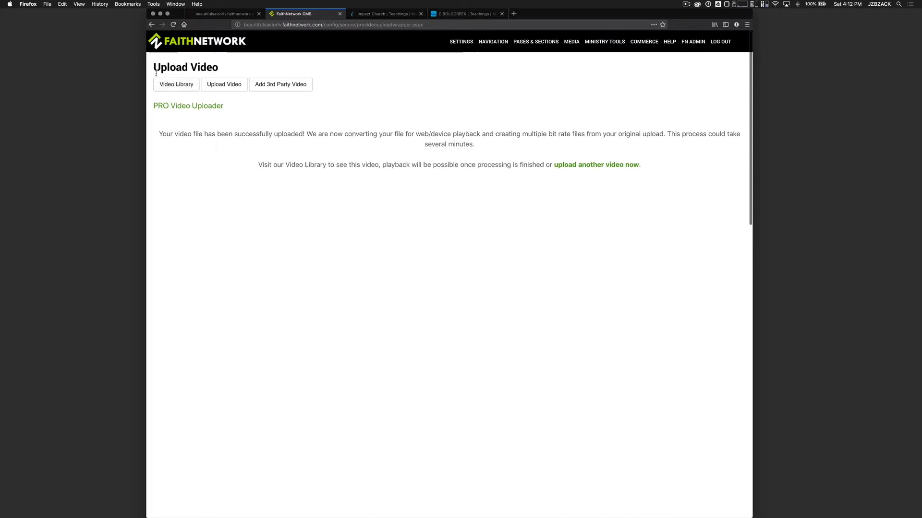
{"action": "left_click", "coordinate": [178, 88]}
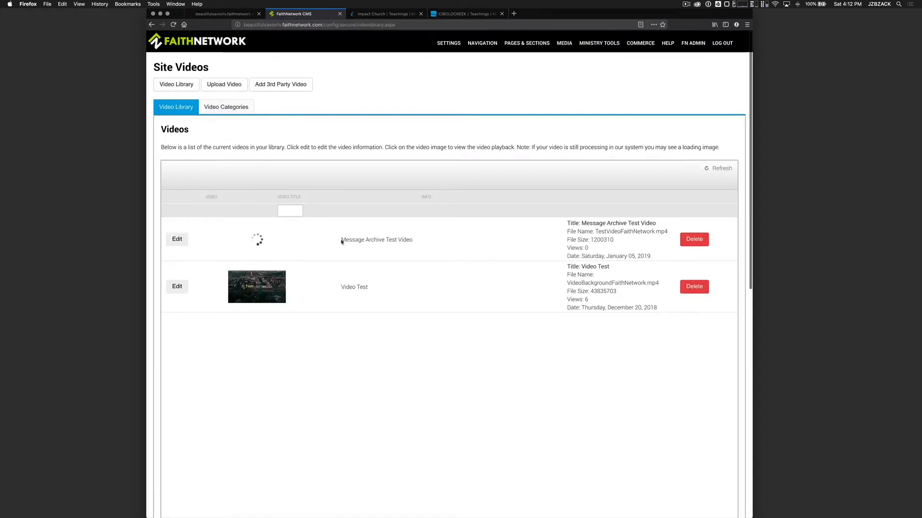
{"action": "left_click_drag", "start_coordinate": [340, 240], "coordinate": [426, 241]}
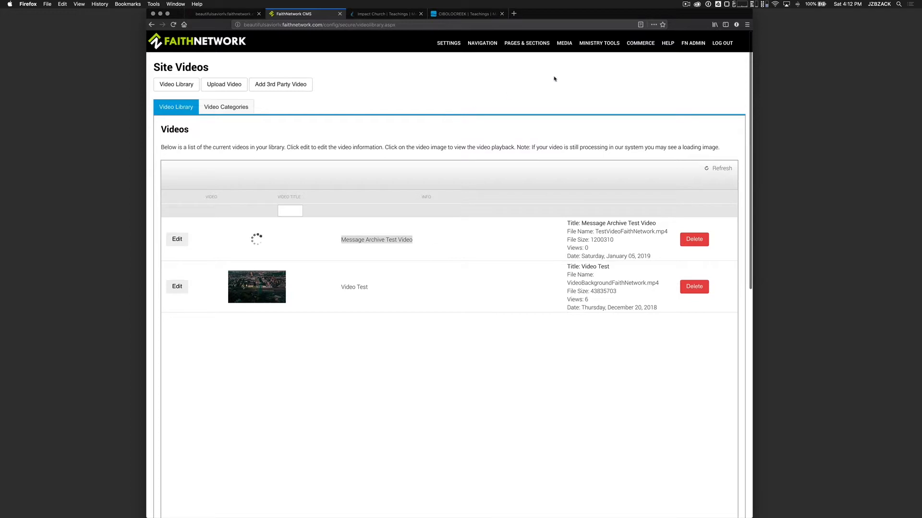
Go to the audio library and open the form for adding an audio file
{"action": "left_click", "coordinate": [562, 38]}
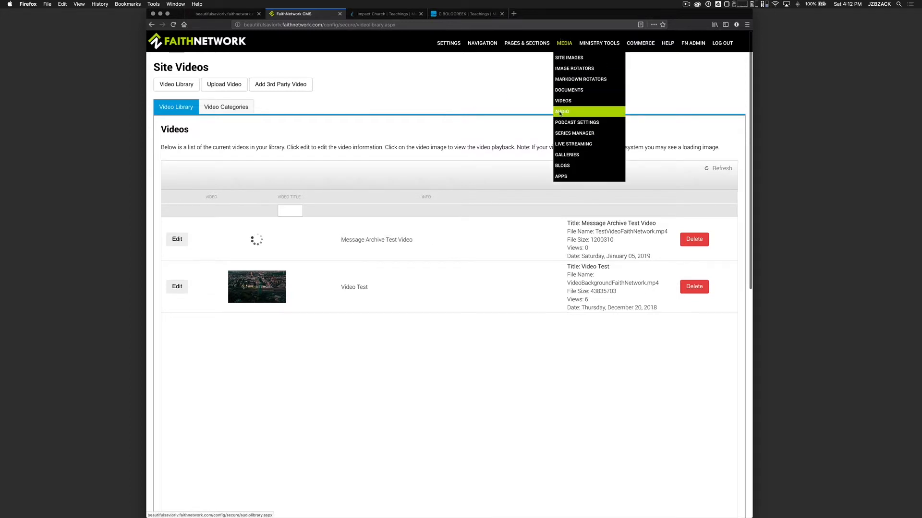
{"action": "left_click", "coordinate": [562, 112]}
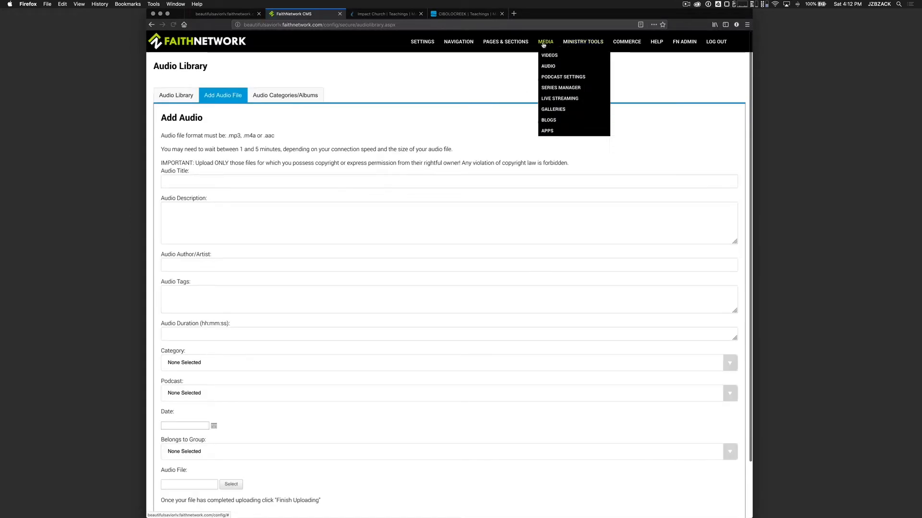
{"action": "scroll", "coordinate": [196, 140], "scroll_direction": "down", "scroll_amount": 2}
Title the new audio file "Message Archive Audio Test"
{"action": "left_click", "coordinate": [196, 135]}
{"action": "scroll", "coordinate": [196, 141], "scroll_direction": "up", "scroll_amount": 2}
{"action": "type", "text": "M"}
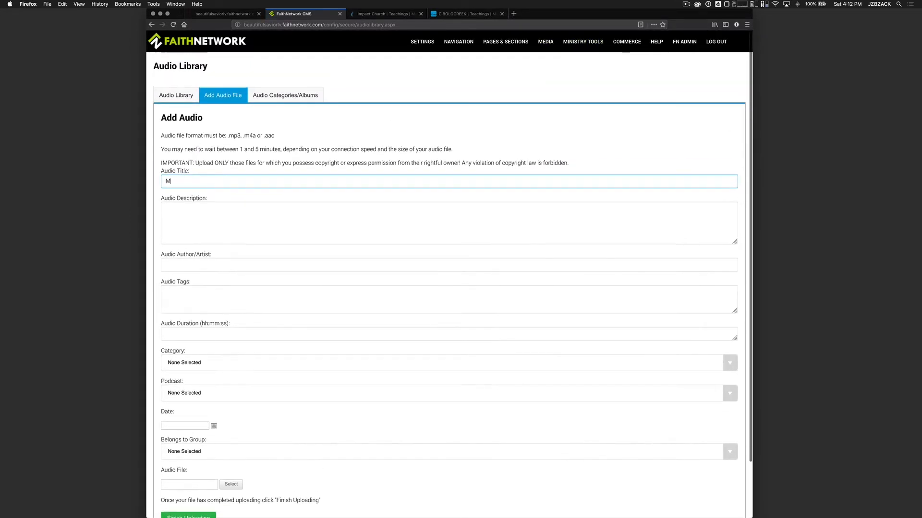
{"action": "type", "text": "essage ARchive test"}
{"action": "key", "text": "BackSpace"}
{"action": "key", "text": "BackSpace"}
{"action": "key", "text": "BackSpace"}
{"action": "key", "text": "BackSpace"}
{"action": "key", "text": "BackSpace"}
{"action": "key", "text": "BackSpace"}
{"action": "key", "text": "BackSpace"}
{"action": "type", "text": "ve"}
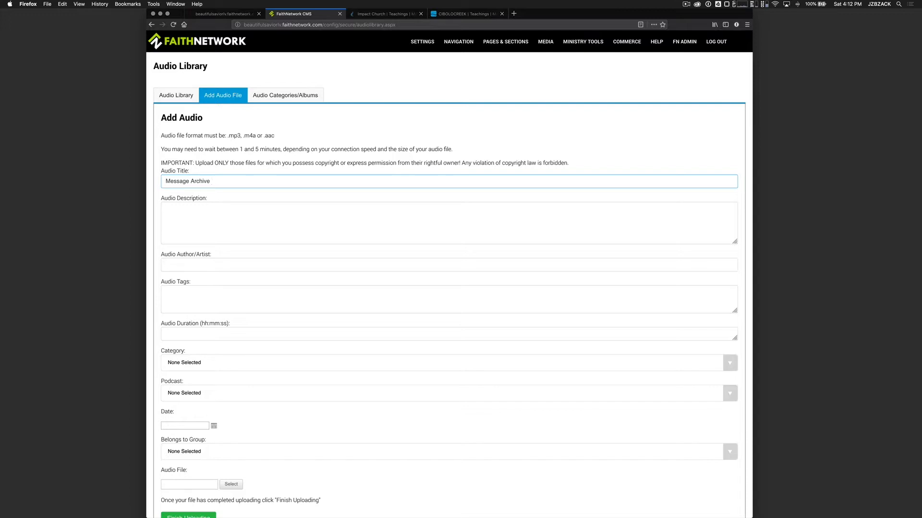
{"action": "type", "text": " Audio Test"}
Set the audio file's date to 1/5/2019
{"action": "scroll", "coordinate": [230, 259], "scroll_direction": "down", "scroll_amount": 3}
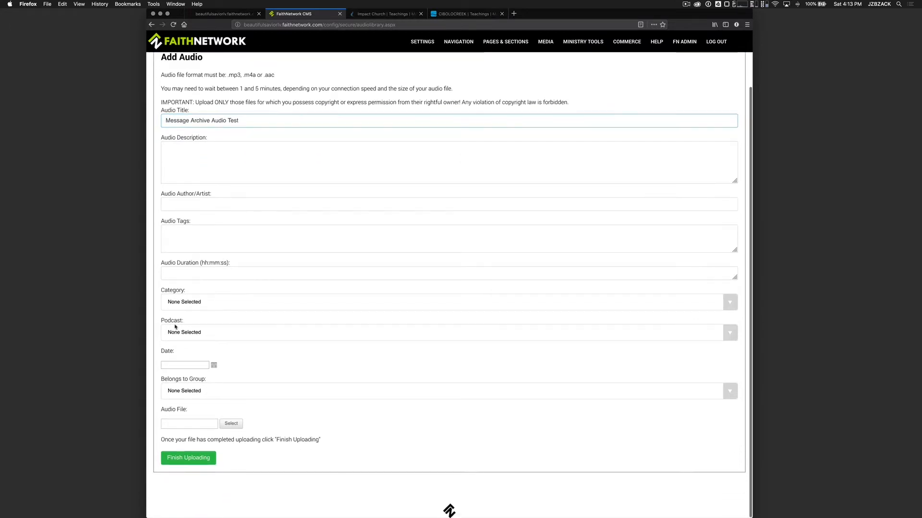
{"action": "left_click", "coordinate": [214, 365]}
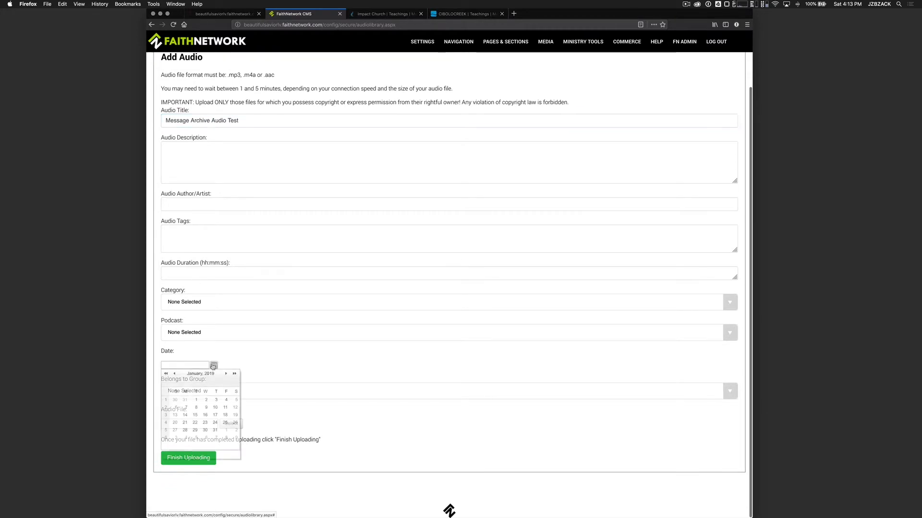
{"action": "left_click", "coordinate": [235, 400]}
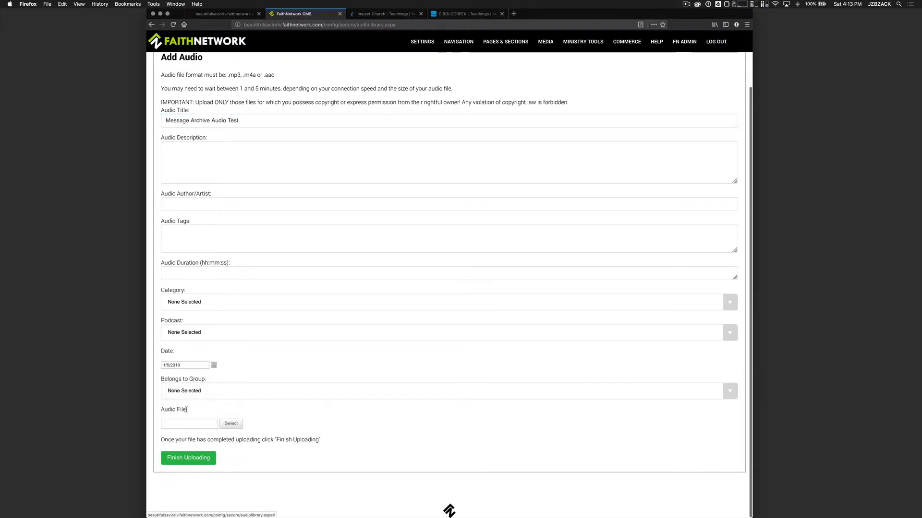
Choose "Test Audio FaithNetwork.m4a" from the "FaithNetwork & FishNet" folder in Documents and finish uploading the audio
{"action": "left_click", "coordinate": [187, 421]}
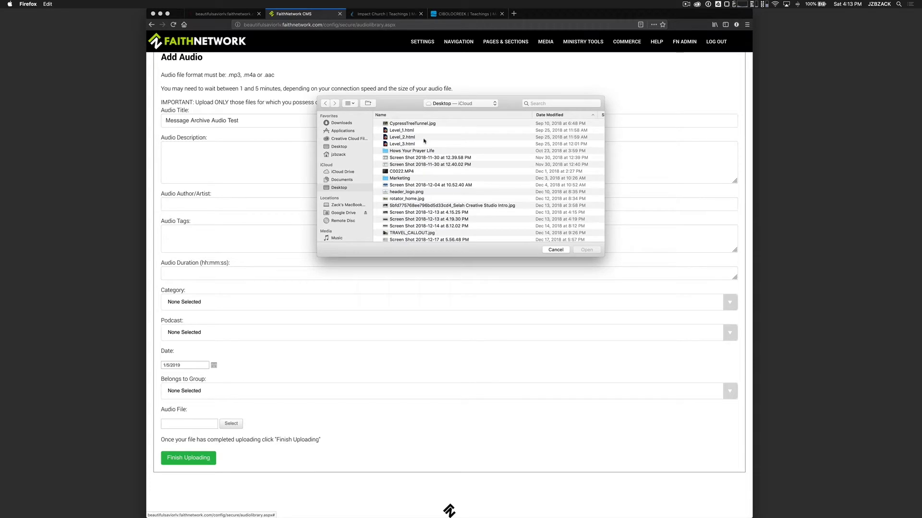
{"action": "left_click", "coordinate": [352, 181]}
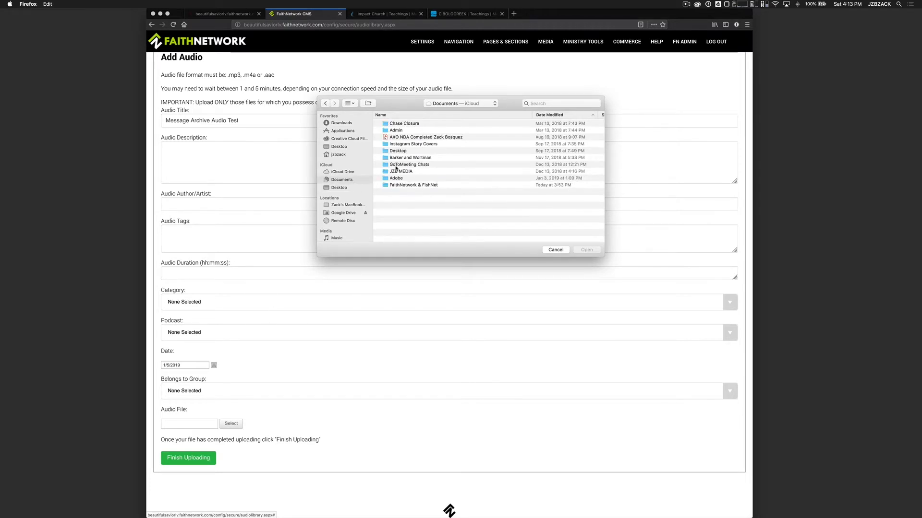
{"action": "double_click", "coordinate": [404, 185]}
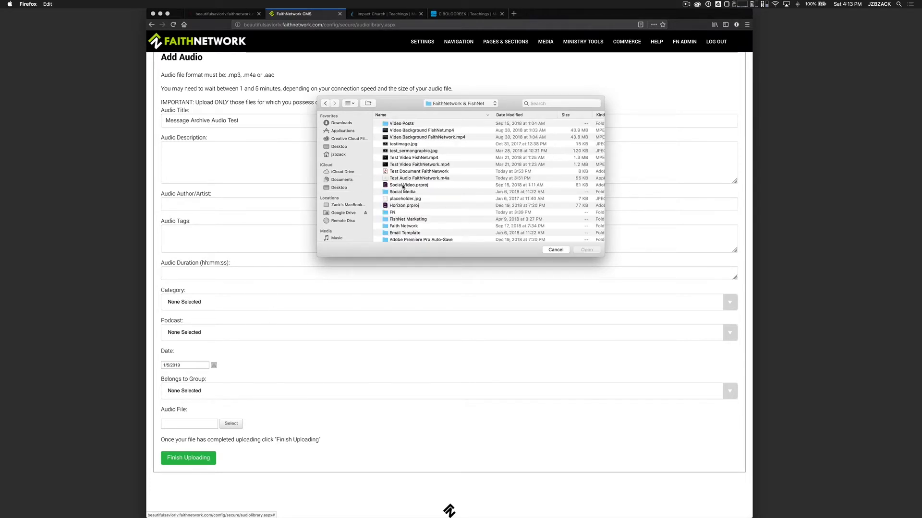
{"action": "scroll", "coordinate": [414, 165], "scroll_direction": "down", "scroll_amount": 1}
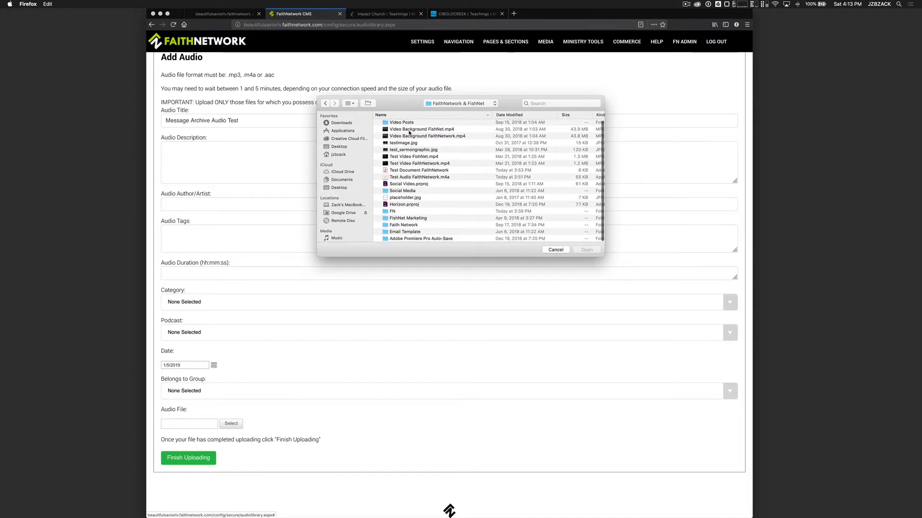
{"action": "left_click", "coordinate": [401, 178]}
{"action": "left_click", "coordinate": [586, 250]}
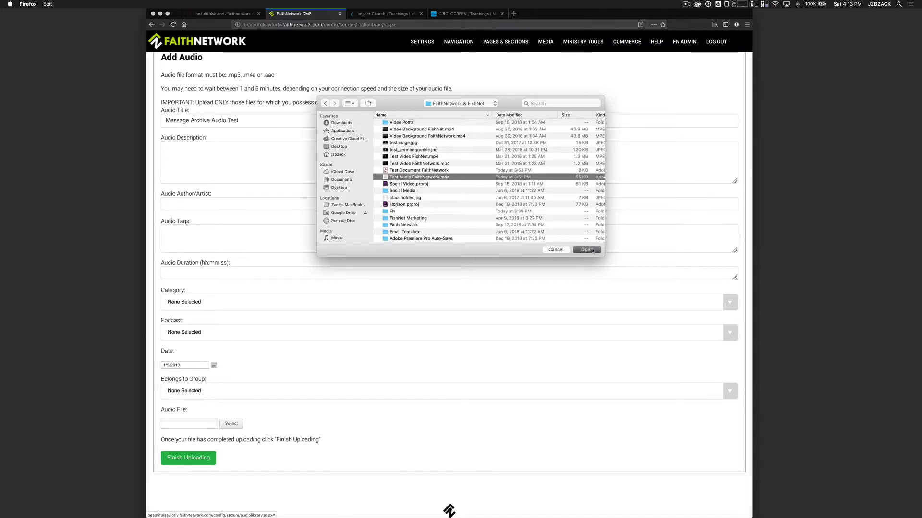
{"action": "left_click", "coordinate": [198, 461]}
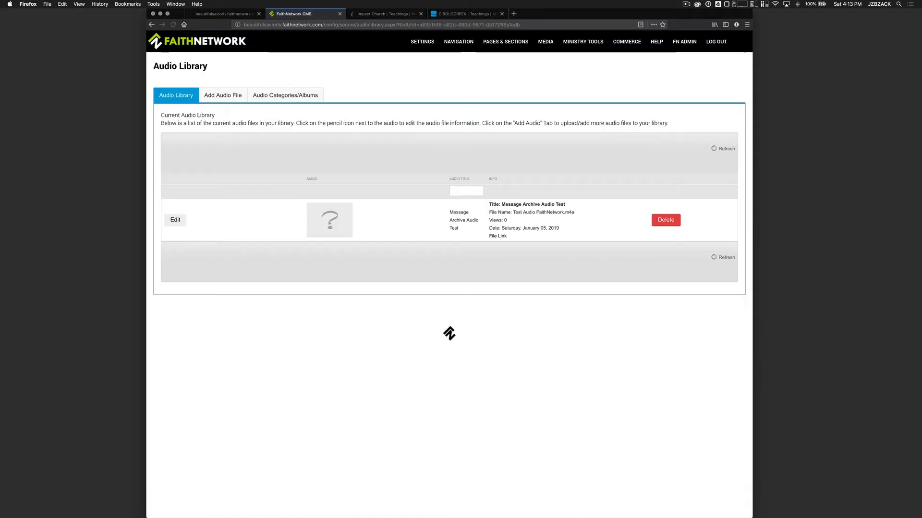
Go to the site documents and open the form for adding a new document
{"action": "key", "text": "super+Tab"}
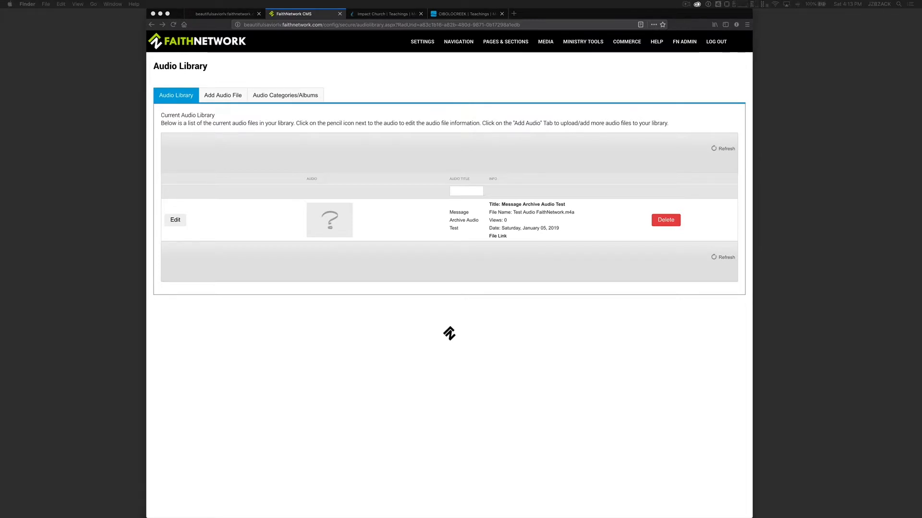
{"action": "left_click", "coordinate": [583, 42]}
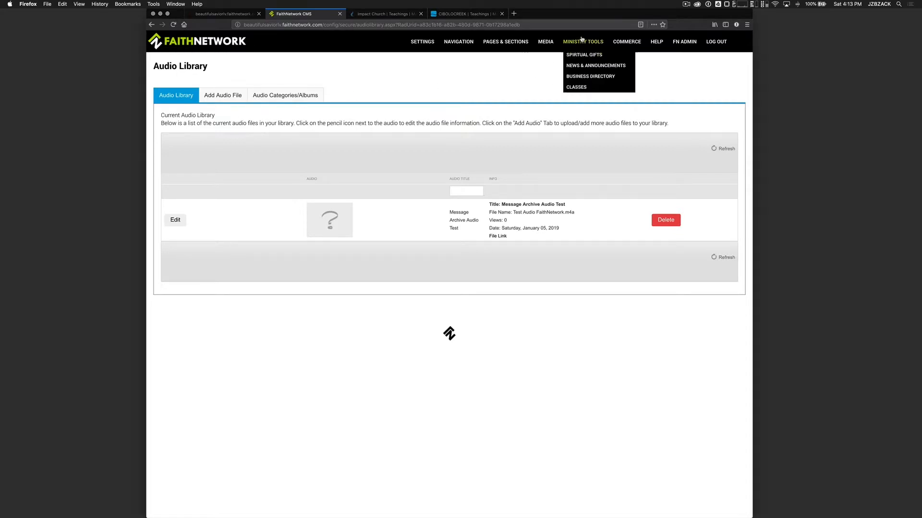
{"action": "mouse_move", "coordinate": [547, 48]}
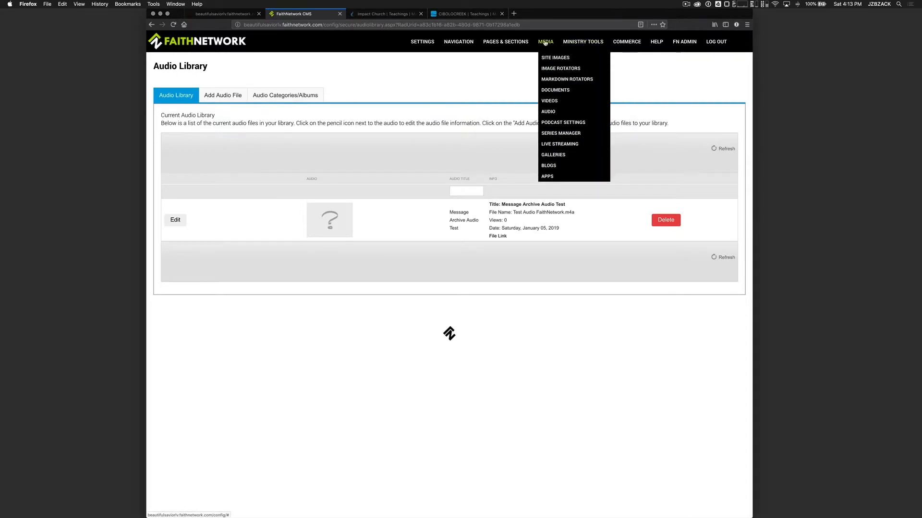
{"action": "left_click", "coordinate": [555, 90]}
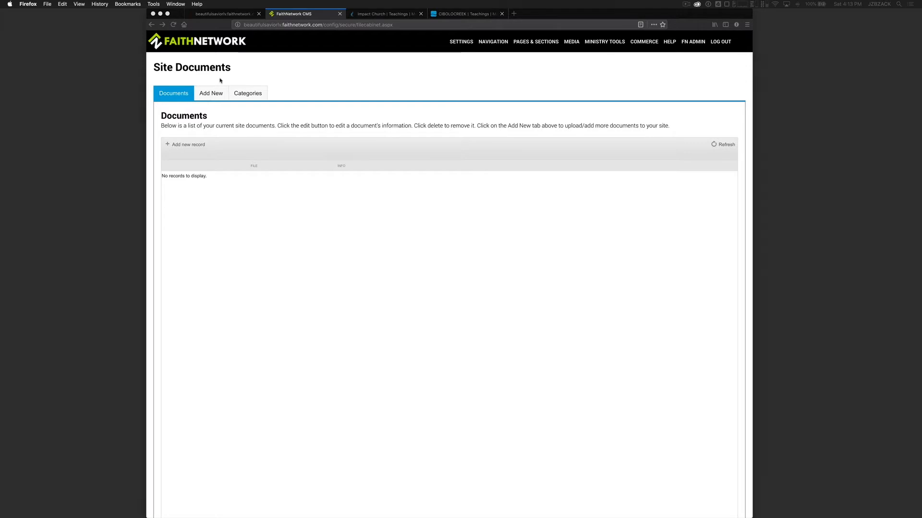
{"action": "left_click", "coordinate": [210, 96]}
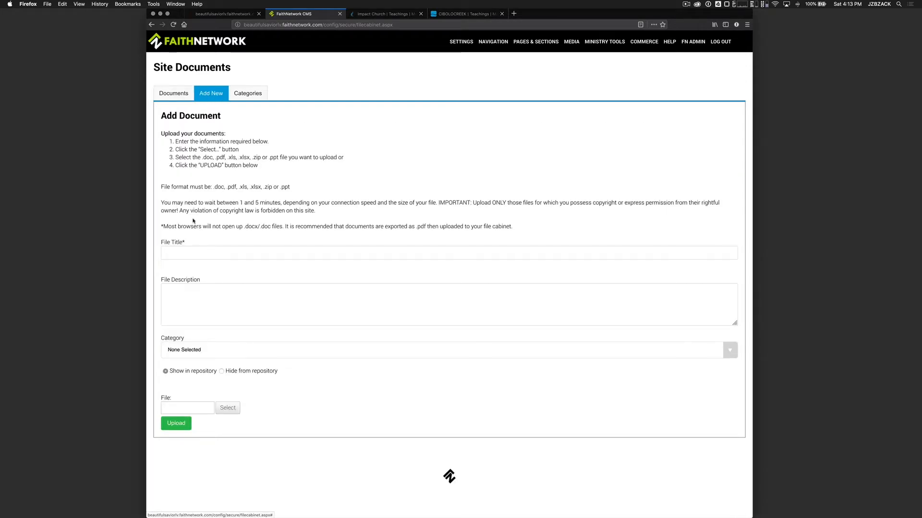
Title the new document "Message Archive Test Document"
{"action": "left_click", "coordinate": [183, 253]}
{"action": "type", "text": "Message Archie"}
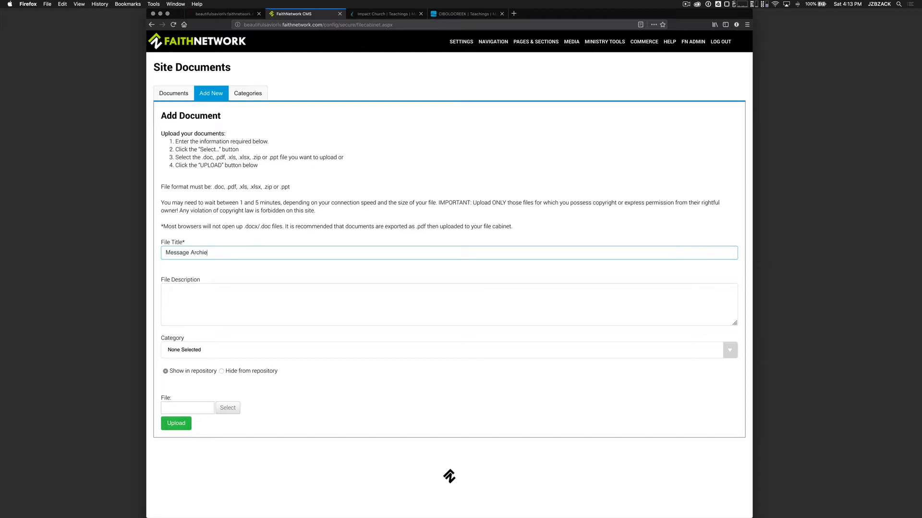
{"action": "key", "text": "BackSpace"}
{"action": "type", "text": "ve "}
{"action": "type", "text": "Tsest Document"}
Choose the "Test Document FaithNetwork" PDF as the document's file and upload it
{"action": "left_click", "coordinate": [186, 412]}
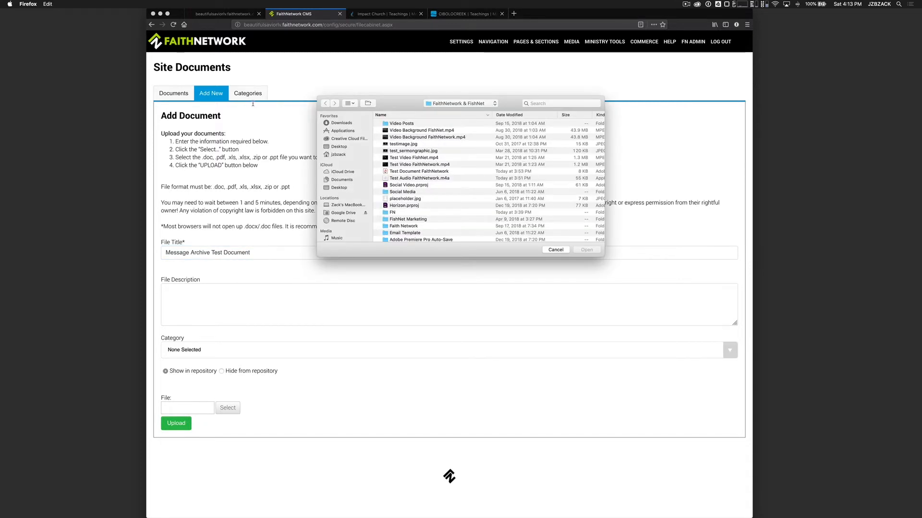
{"action": "left_click", "coordinate": [402, 173]}
{"action": "left_click", "coordinate": [587, 249]}
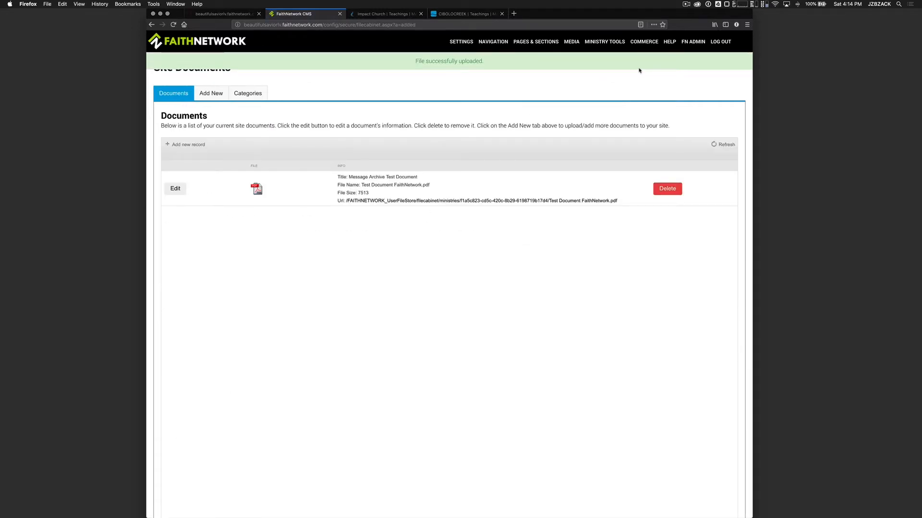
Go to the site images and select the messages folder in the image library as the upload location
{"action": "mouse_move", "coordinate": [572, 44]}
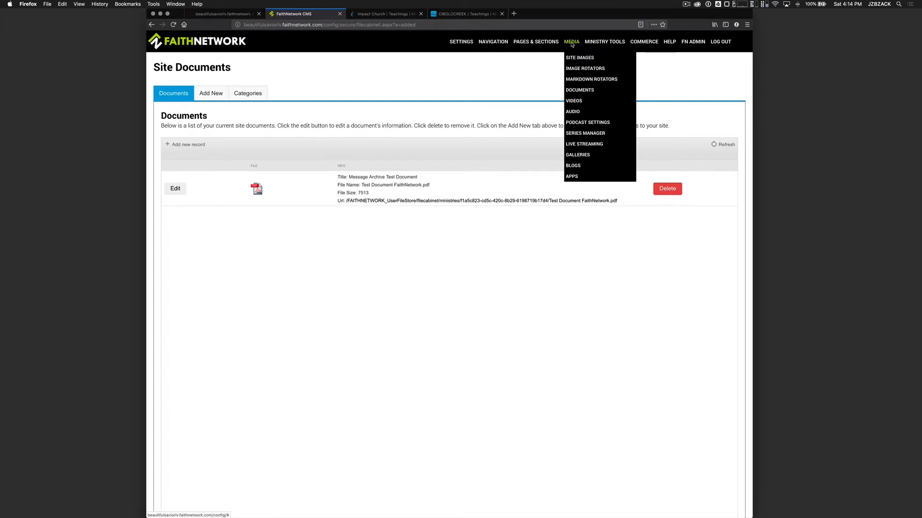
{"action": "left_click", "coordinate": [573, 60]}
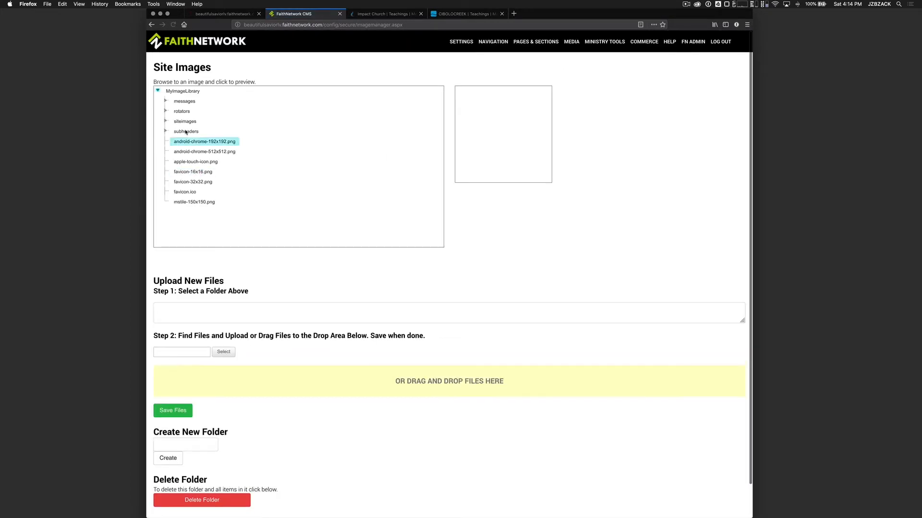
{"action": "left_click", "coordinate": [178, 102]}
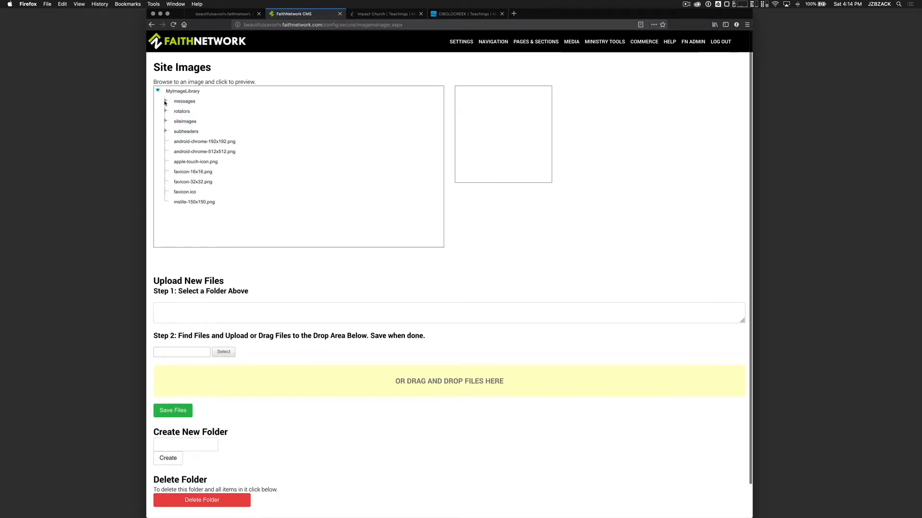
{"action": "left_click", "coordinate": [184, 101]}
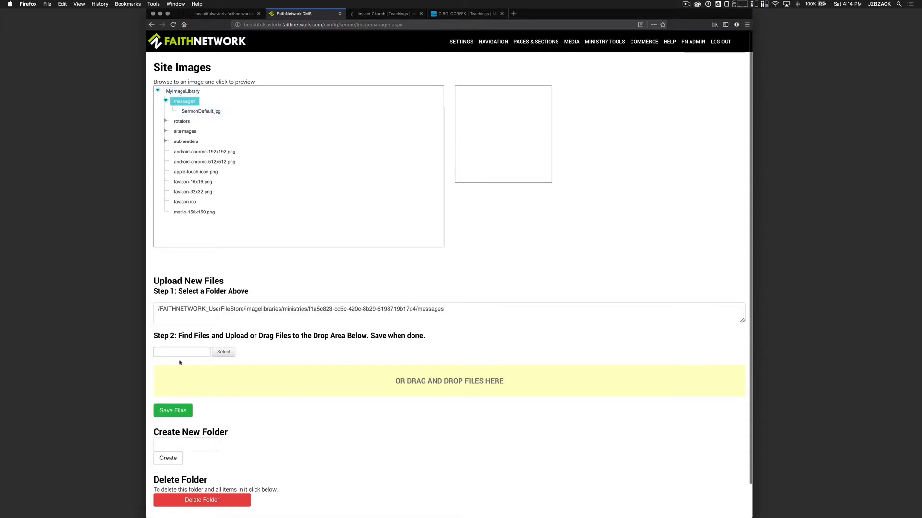
Choose test_sermongraphic.jpg from the "FaithNetwork & FishNet" folder and save it to the messages image folder
{"action": "scroll", "coordinate": [179, 360], "scroll_direction": "down", "scroll_amount": 2}
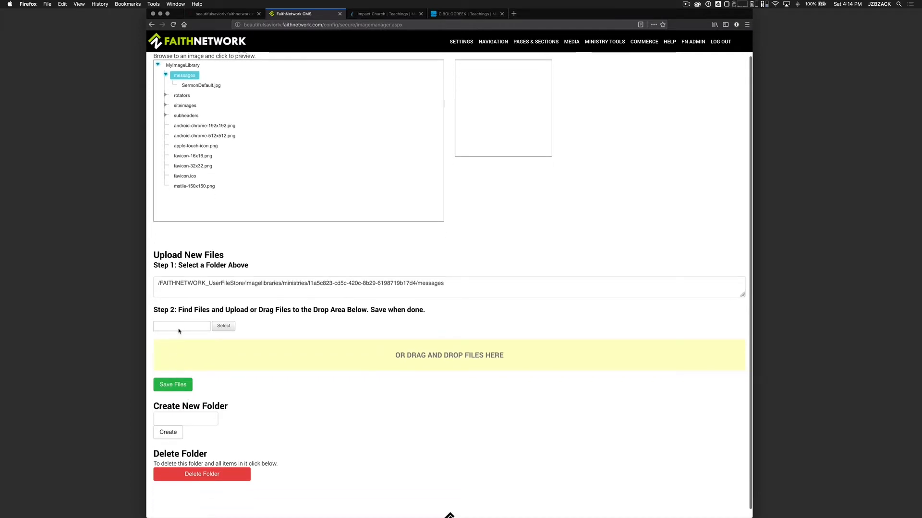
{"action": "left_click", "coordinate": [222, 326]}
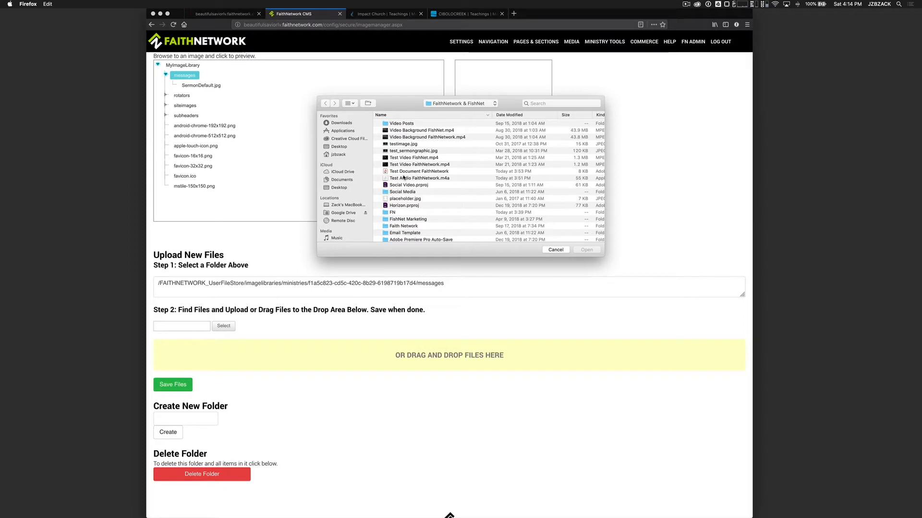
{"action": "left_click", "coordinate": [409, 143]}
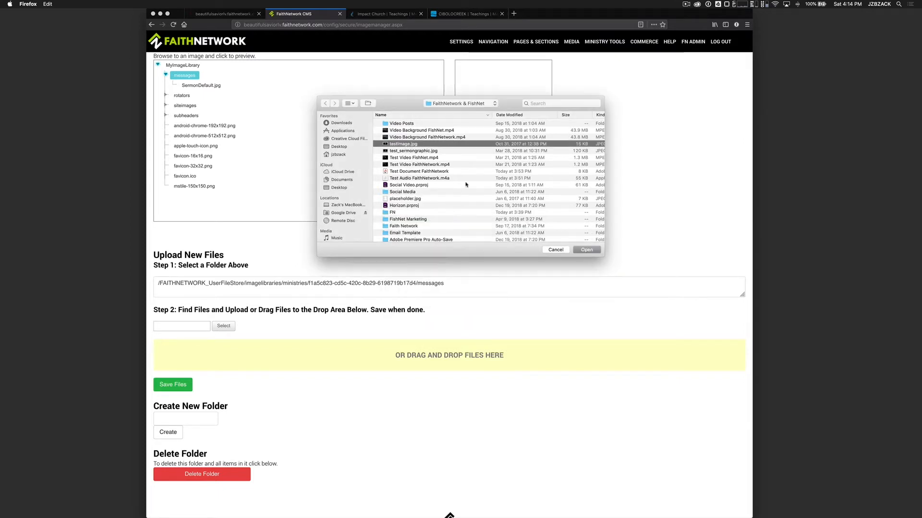
{"action": "left_click", "coordinate": [403, 152]}
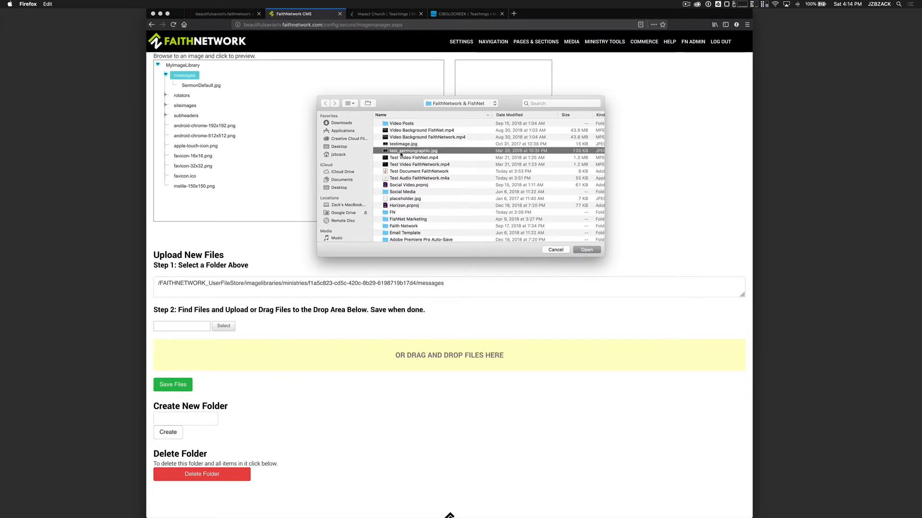
{"action": "key", "text": "space"}
{"action": "key", "text": "space"}
{"action": "left_click", "coordinate": [586, 250]}
{"action": "left_click", "coordinate": [165, 397]}
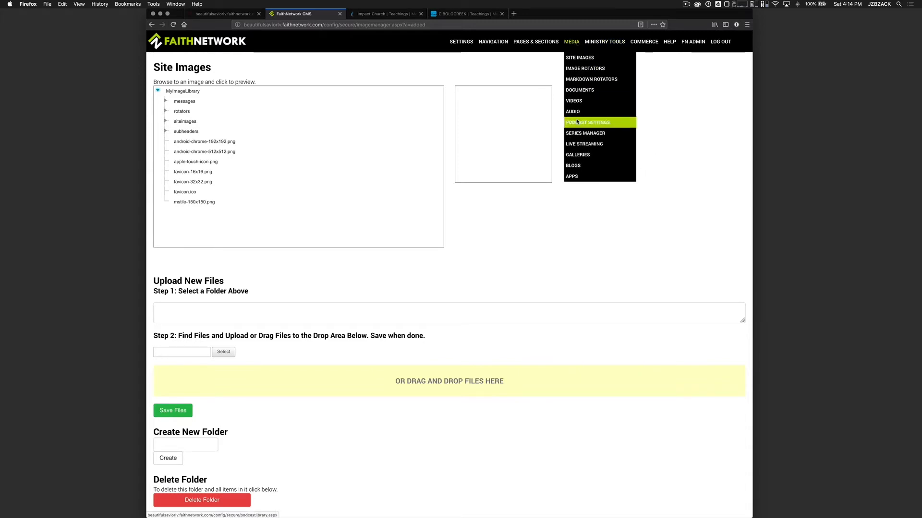
Go to the series manager and open the form for adding a new series
{"action": "left_click", "coordinate": [583, 134]}
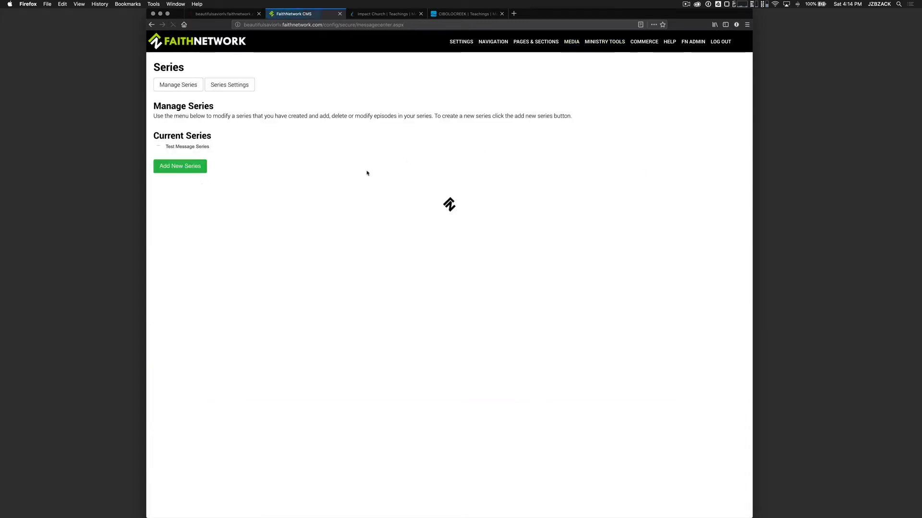
{"action": "left_click", "coordinate": [178, 167]}
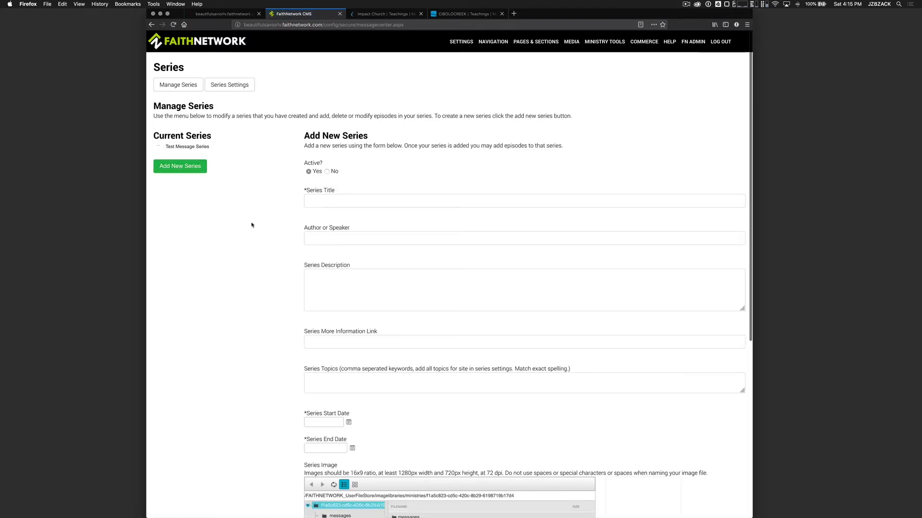
{"action": "scroll", "coordinate": [432, 187], "scroll_direction": "down", "scroll_amount": 2}
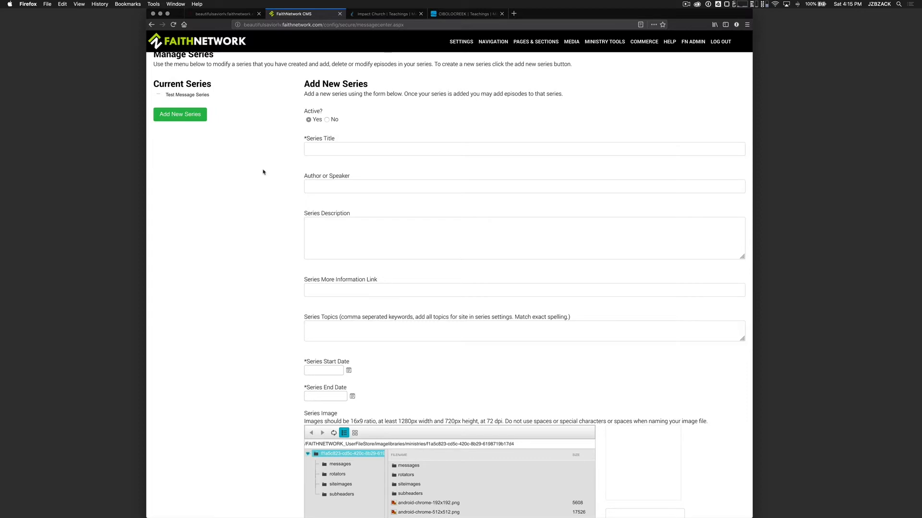
Title the new series "Test Message Archive Series" and enter FaithNetwork as its author or speaker
{"action": "left_click", "coordinate": [339, 147]}
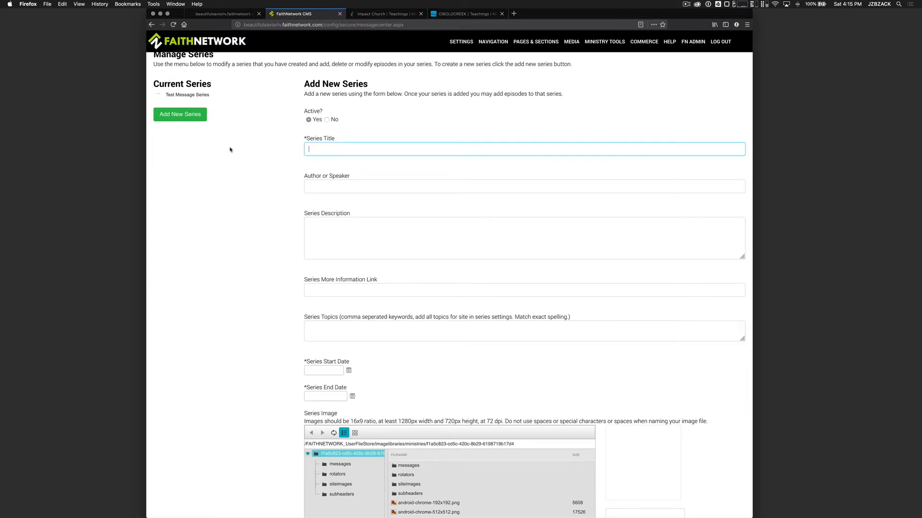
{"action": "scroll", "coordinate": [241, 158], "scroll_direction": "down", "scroll_amount": 1}
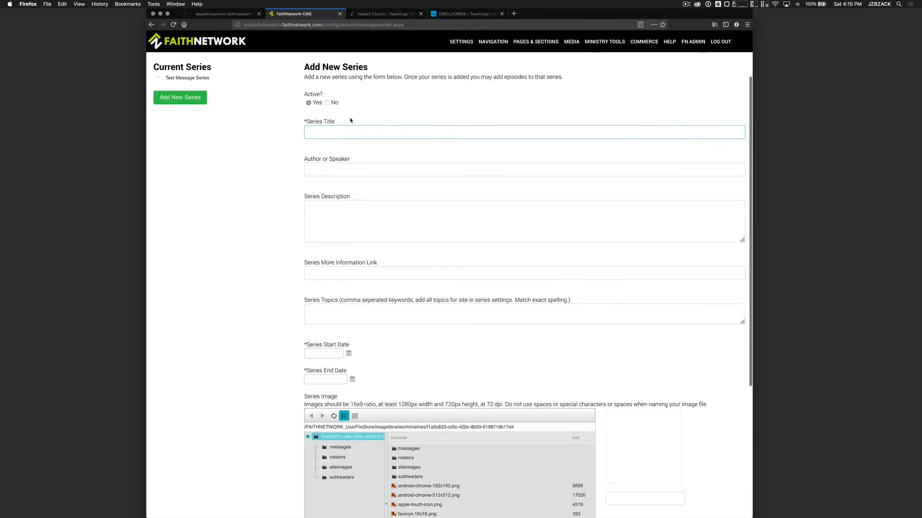
{"action": "scroll", "coordinate": [288, 144], "scroll_direction": "up", "scroll_amount": 2}
{"action": "type", "text": "Test Message Archive Series"}
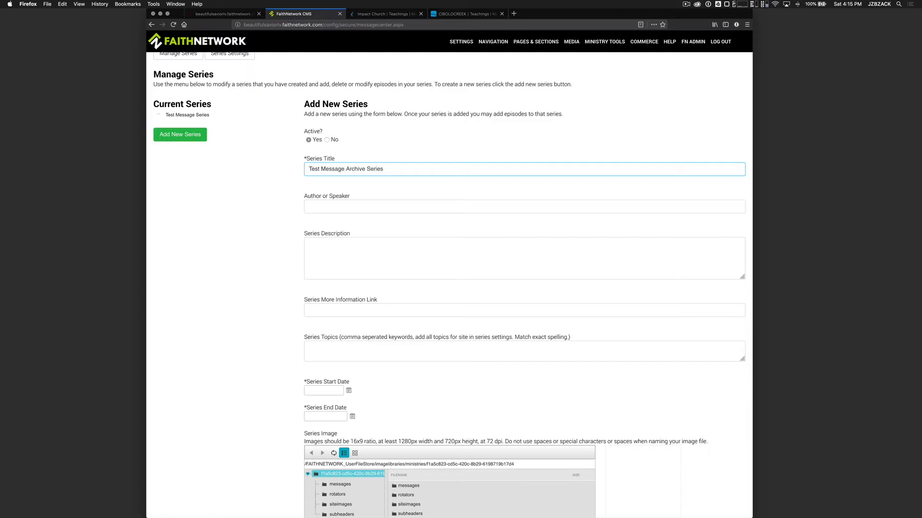
{"action": "scroll", "coordinate": [382, 168], "scroll_direction": "down", "scroll_amount": 1}
{"action": "left_click", "coordinate": [375, 183]}
{"action": "type", "text": "FaithN"}
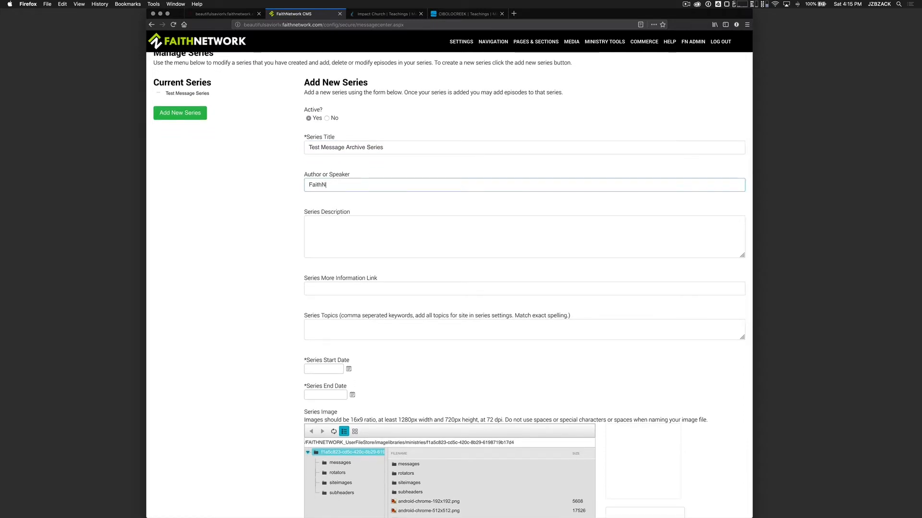
Enter "This is a series description for the test video." as the series description
{"action": "left_click", "coordinate": [417, 239]}
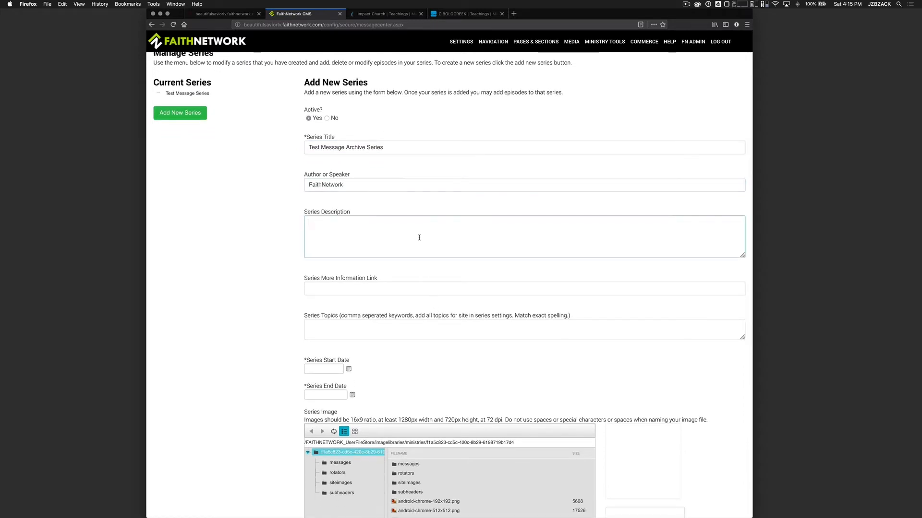
{"action": "scroll", "coordinate": [417, 238], "scroll_direction": "down", "scroll_amount": 3}
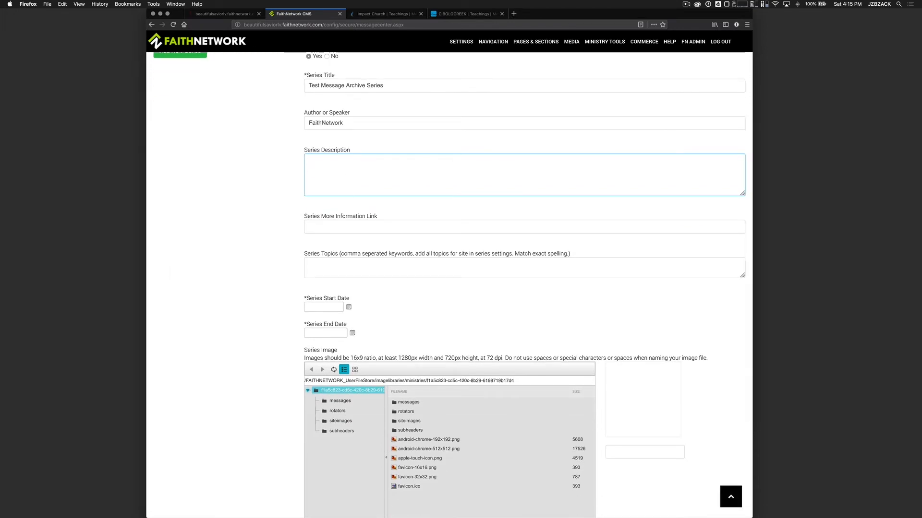
{"action": "type", "text": "This is a series "}
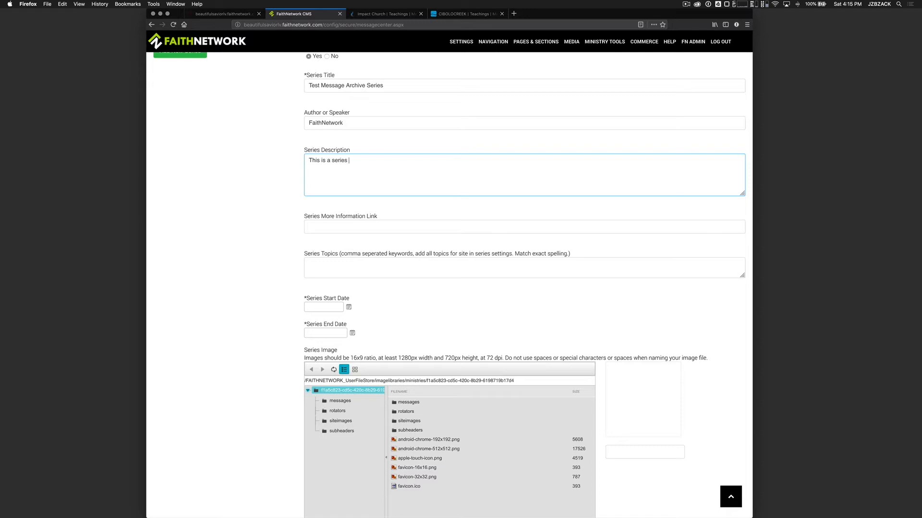
{"action": "type", "text": "descriptuon for the test video."}
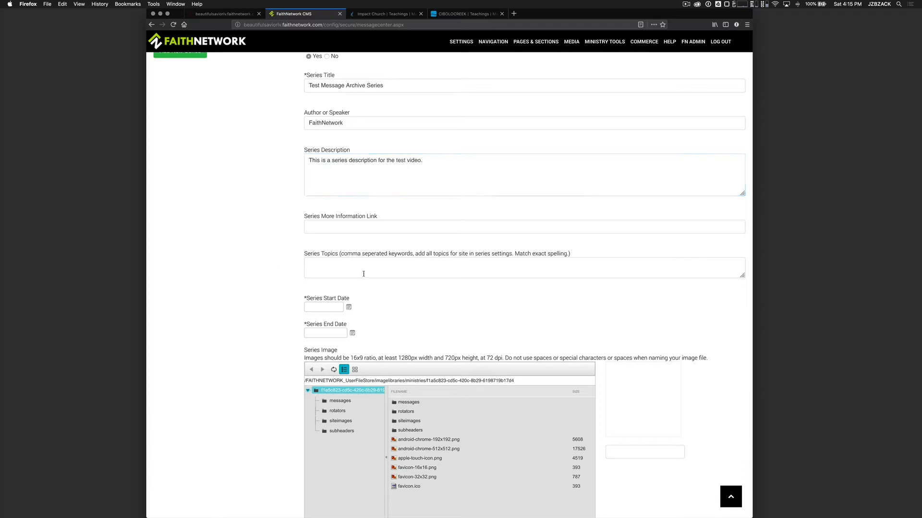
Set the series start date to 1/5/2019 and the end date to 1/12/2019
{"action": "scroll", "coordinate": [288, 268], "scroll_direction": "down", "scroll_amount": 2}
{"action": "left_click", "coordinate": [349, 259]}
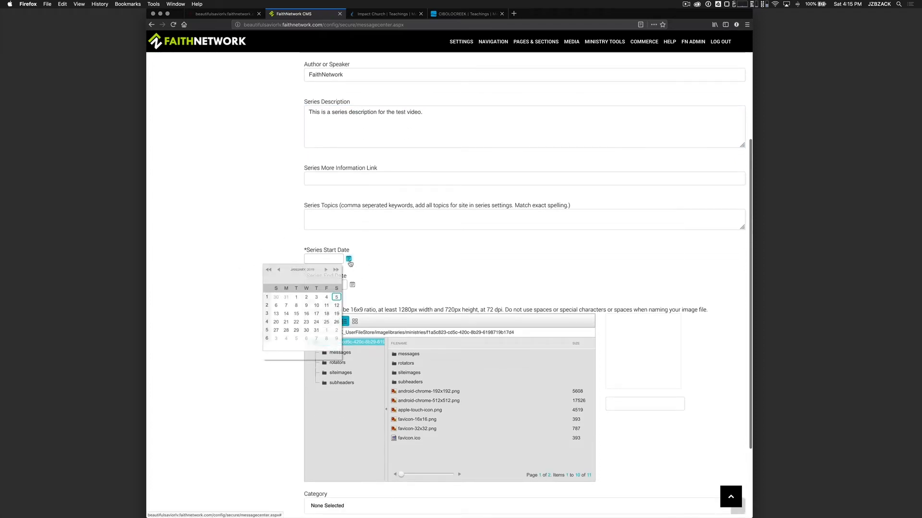
{"action": "left_click", "coordinate": [336, 298]}
{"action": "left_click", "coordinate": [353, 285]}
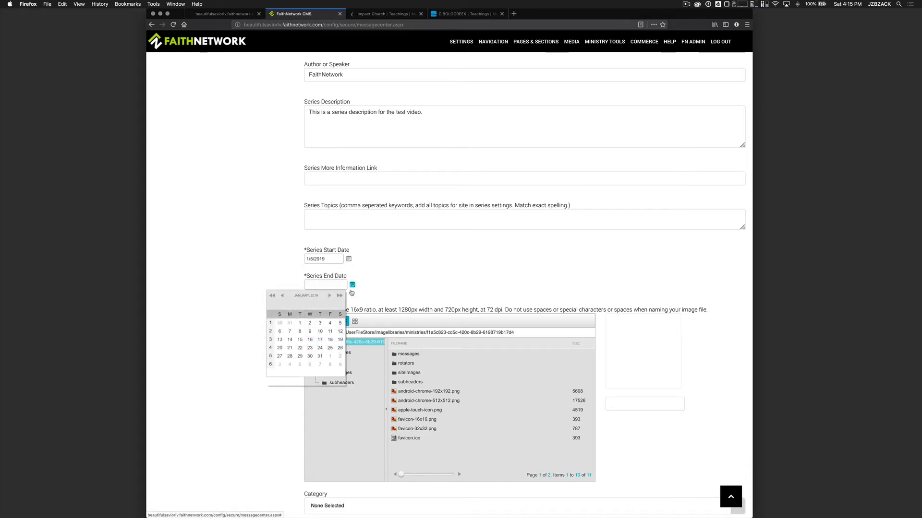
{"action": "left_click", "coordinate": [340, 333]}
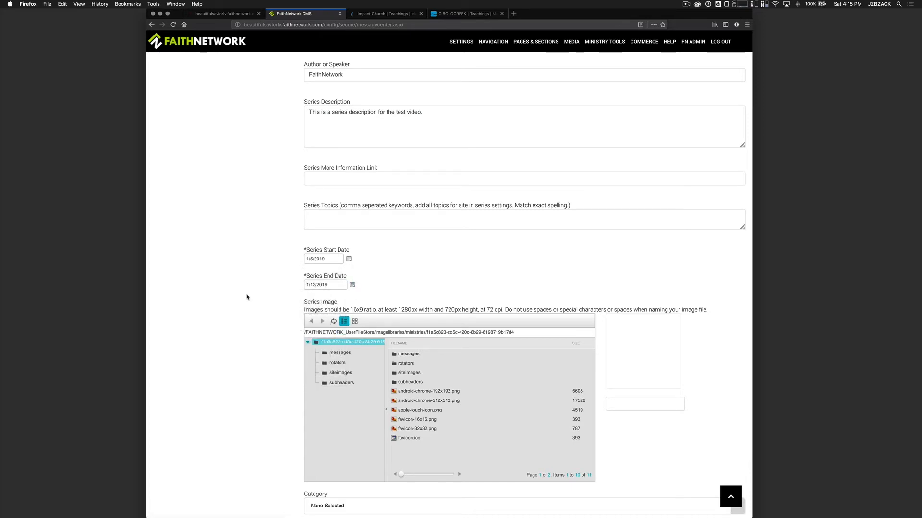
Choose test_sermongraphic.jpg from the messages folder as the series image and submit the new series
{"action": "scroll", "coordinate": [387, 315], "scroll_direction": "down", "scroll_amount": 3}
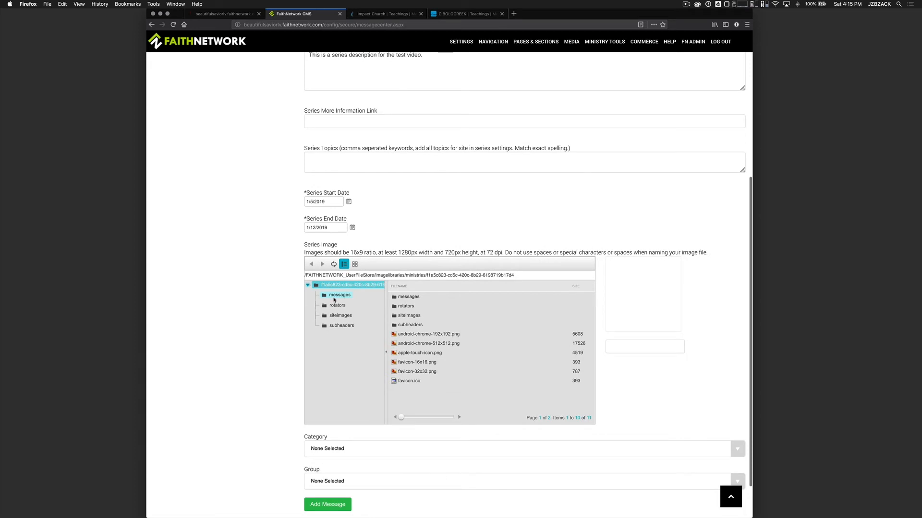
{"action": "left_click", "coordinate": [340, 297]}
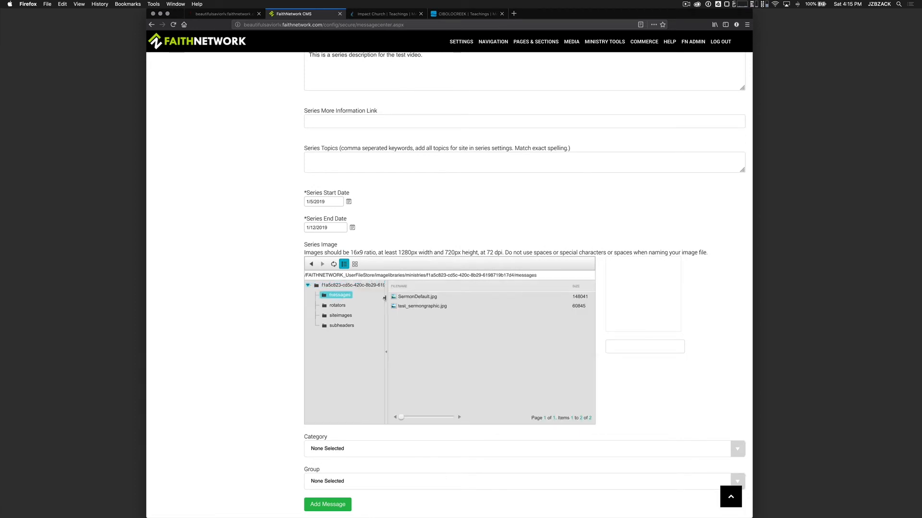
{"action": "left_click", "coordinate": [419, 307]}
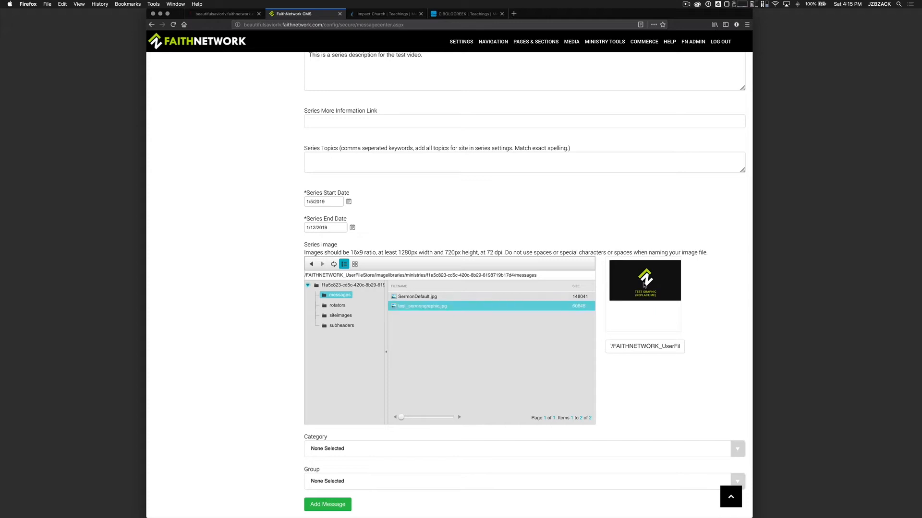
{"action": "scroll", "coordinate": [639, 358], "scroll_direction": "down", "scroll_amount": 3}
{"action": "left_click", "coordinate": [309, 463]}
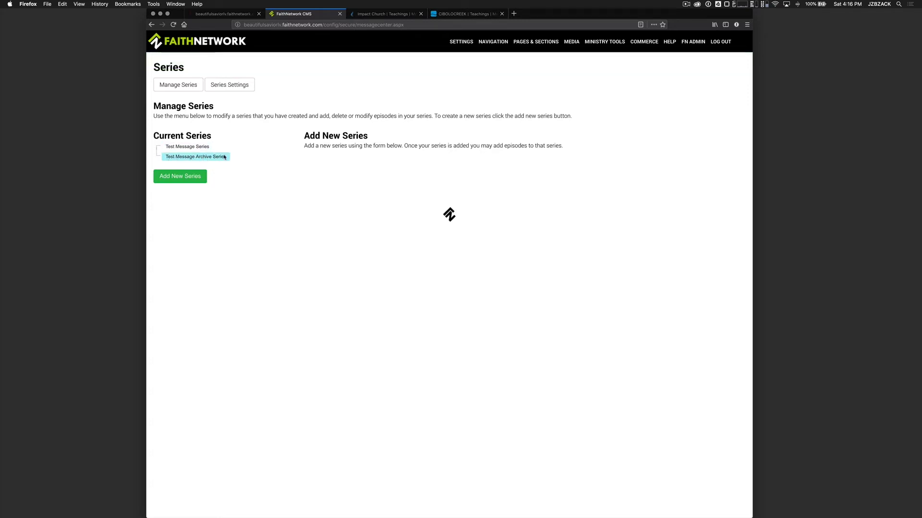
Open the Test Message Archive Series and start adding a new episode to it
{"action": "left_click_drag", "start_coordinate": [153, 137], "coordinate": [216, 138]}
{"action": "left_click", "coordinate": [207, 160]}
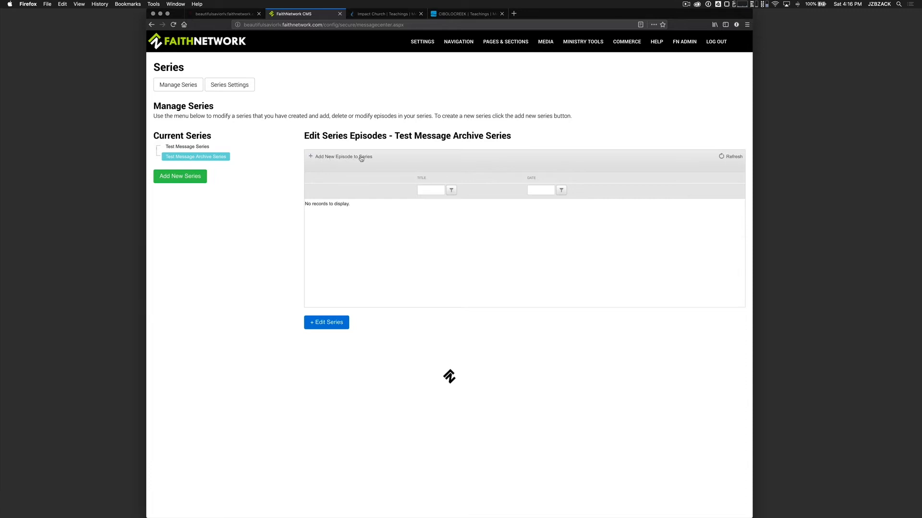
{"action": "left_click", "coordinate": [311, 157]}
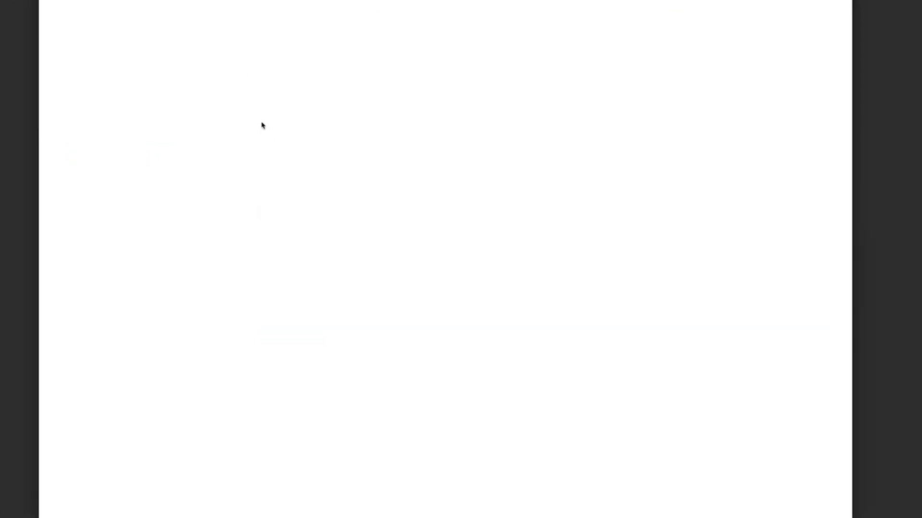
{"action": "scroll", "coordinate": [242, 172], "scroll_direction": "down", "scroll_amount": 2}
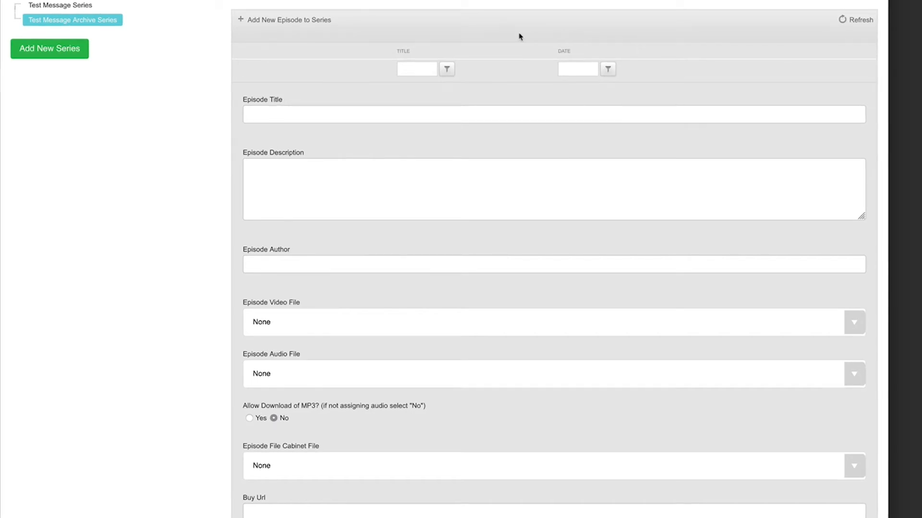
Title the new episode "Test Episode Number 1"
{"action": "left_click", "coordinate": [278, 114]}
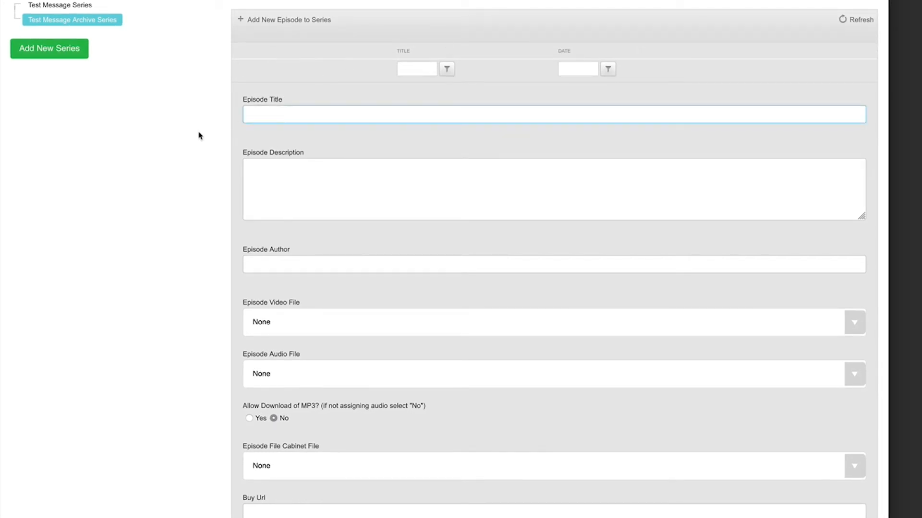
{"action": "type", "text": "Test Episode"}
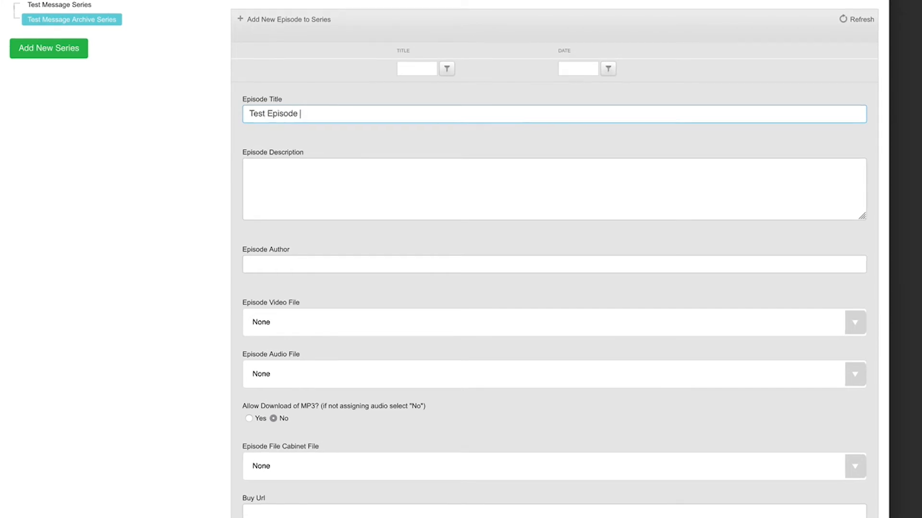
{"action": "type", "text": " Num"}
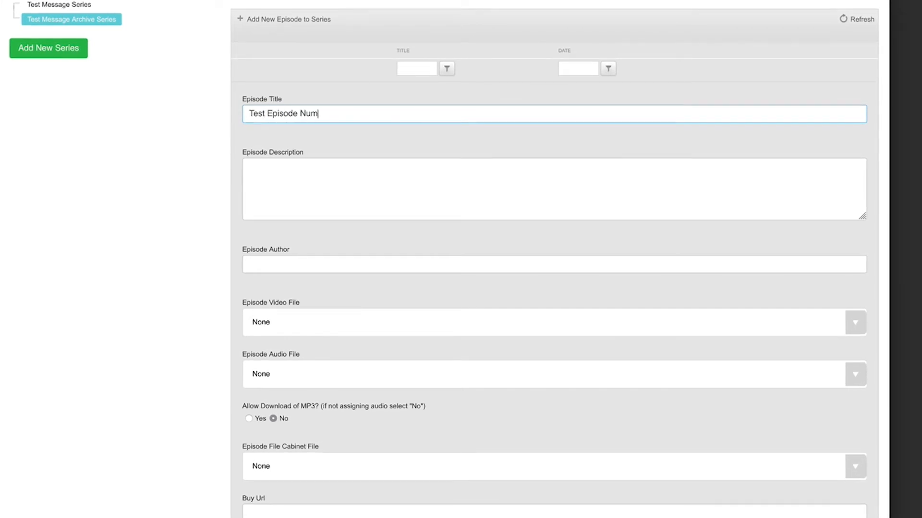
{"action": "type", "text": "ber 1"}
Enter "This is a test series for the video." as the episode description
{"action": "left_click", "coordinate": [343, 200]}
{"action": "type", "text": "This is "}
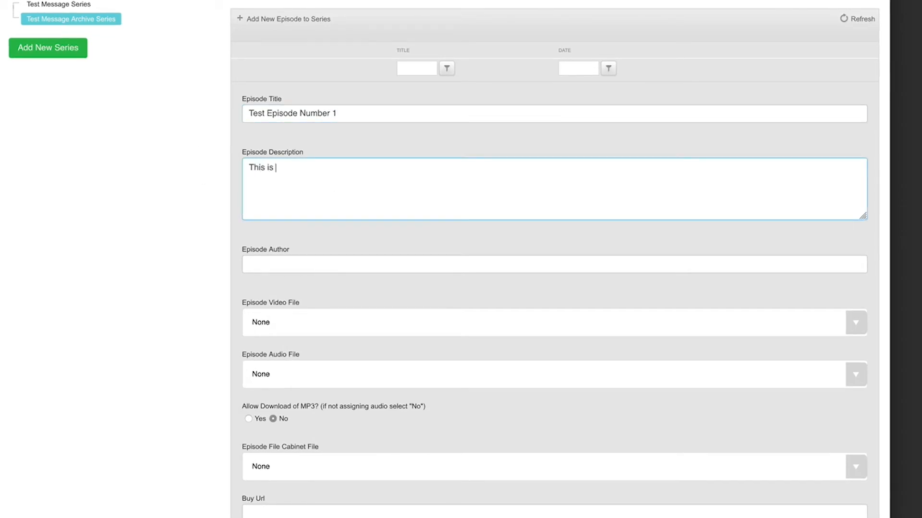
{"action": "type", "text": "a test descirpton"}
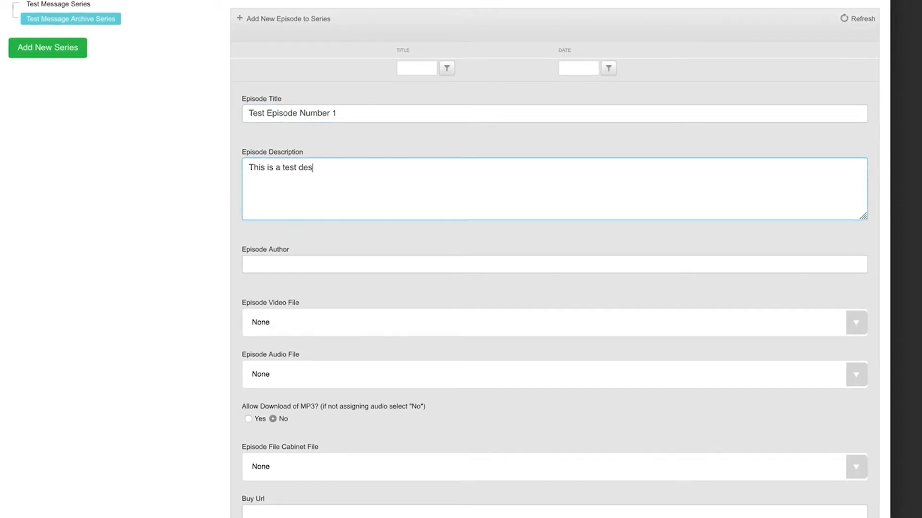
{"action": "key", "text": "BackSpace"}
{"action": "key", "text": "BackSpace"}
{"action": "key", "text": "BackSpace"}
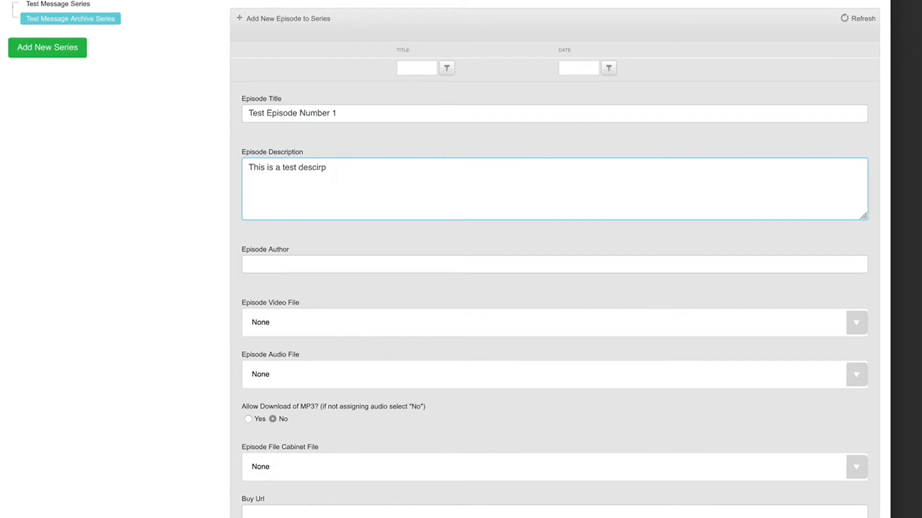
{"action": "key", "text": "BackSpace"}
{"action": "key", "text": "BackSpace"}
{"action": "key", "text": "BackSpace"}
{"action": "key", "text": "BackSpace"}
{"action": "key", "text": "BackSpace"}
{"action": "key", "text": "BackSpace"}
{"action": "key", "text": "BackSpace"}
{"action": "key", "text": "BackSpace"}
{"action": "type", "text": "series for"}
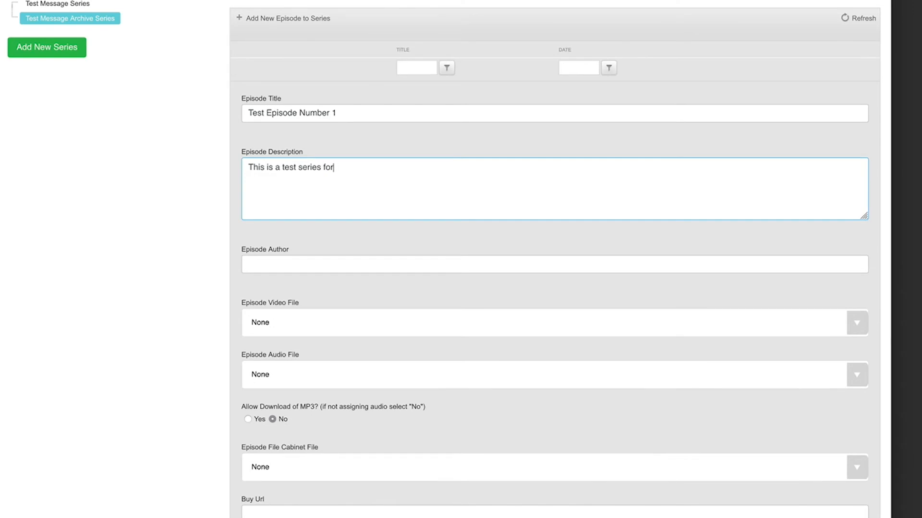
{"action": "type", "text": " the vidoe"}
{"action": "key", "text": "BackSpace"}
{"action": "key", "text": "BackSpace"}
{"action": "key", "text": "BackSpace"}
{"action": "key", "text": "BackSpace"}
{"action": "type", "text": "ideo."}
Enter FaithNetwork as the episode author
{"action": "left_click", "coordinate": [302, 331]}
{"action": "left_click", "coordinate": [220, 280]}
{"action": "scroll", "coordinate": [286, 261], "scroll_direction": "down", "scroll_amount": 3}
{"action": "left_click", "coordinate": [308, 189]}
{"action": "scroll", "coordinate": [308, 189], "scroll_direction": "down", "scroll_amount": 3}
{"action": "type", "text": "FaithNetwork"}
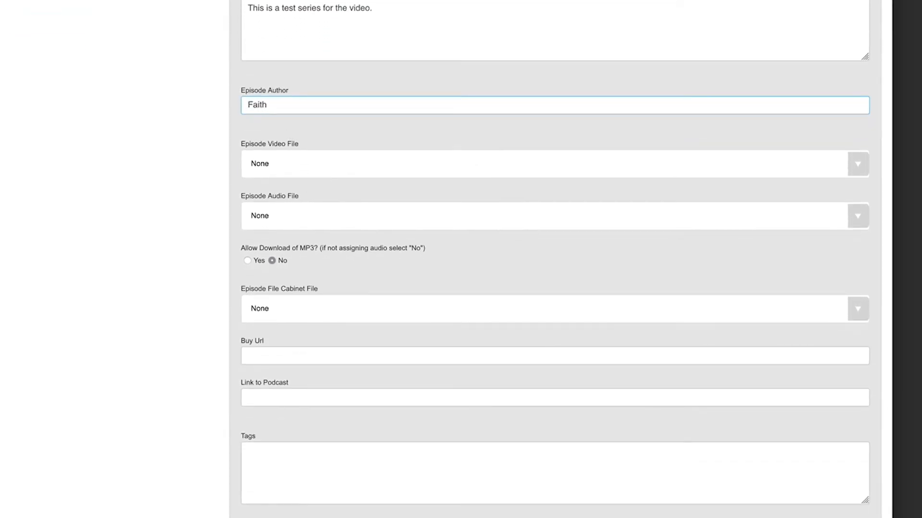
Assign Message Archive Test Video as the episode's video file
{"action": "left_click", "coordinate": [296, 157]}
{"action": "left_click", "coordinate": [279, 168]}
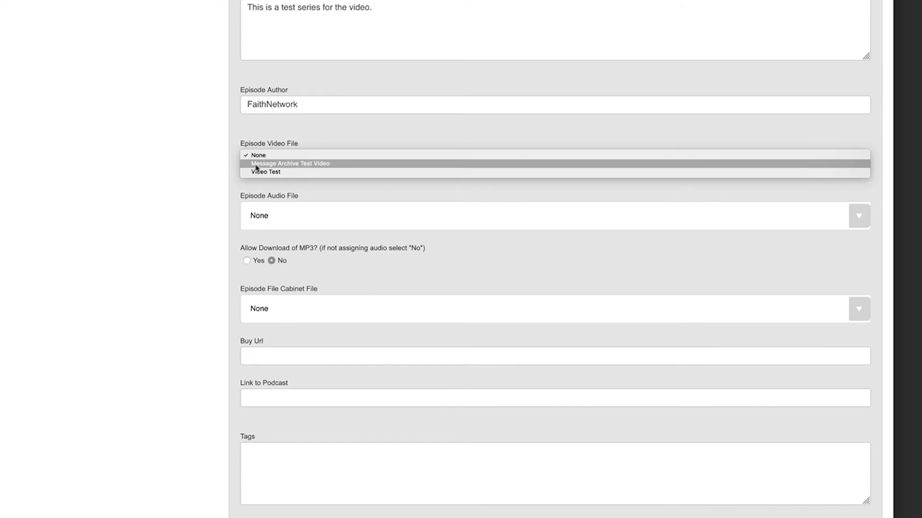
{"action": "left_click", "coordinate": [283, 164]}
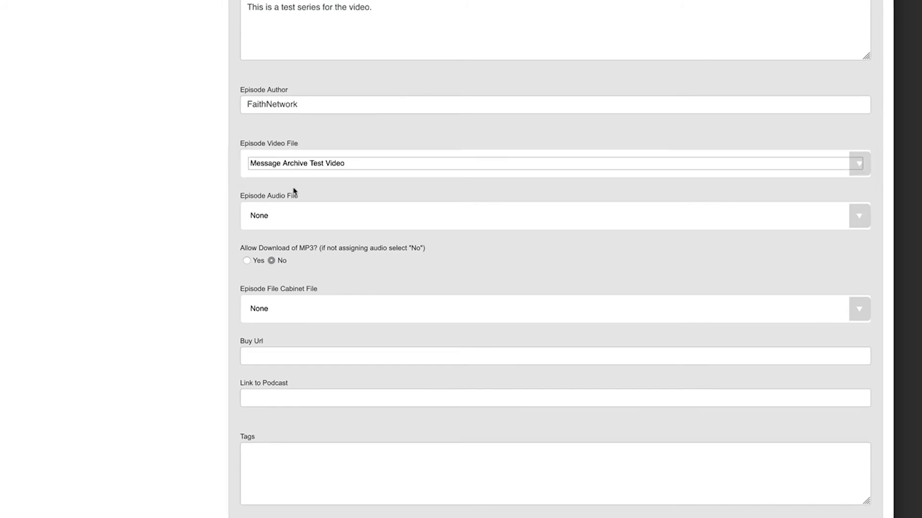
Assign Message Archive Audio Test as the episode's audio file and allow MP3 downloads
{"action": "scroll", "coordinate": [300, 185], "scroll_direction": "down", "scroll_amount": 2}
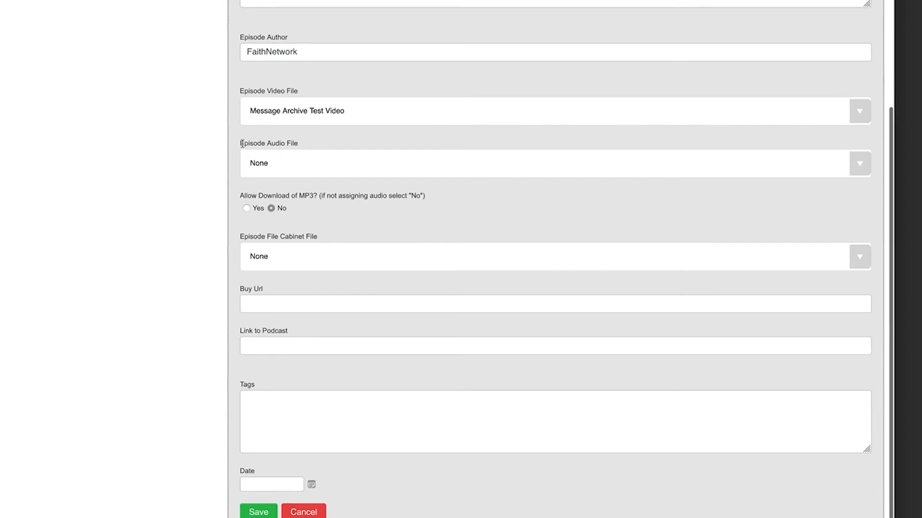
{"action": "left_click", "coordinate": [282, 166]}
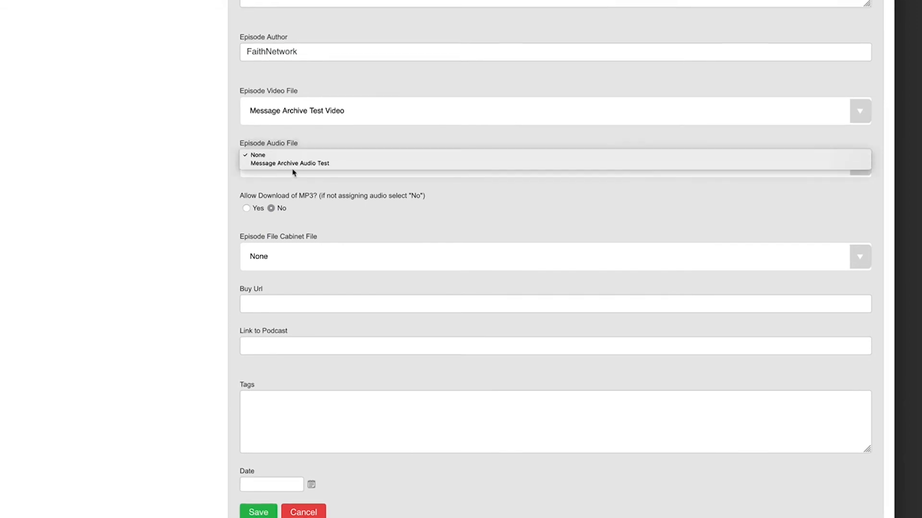
{"action": "left_click", "coordinate": [299, 165]}
{"action": "left_click", "coordinate": [412, 211]}
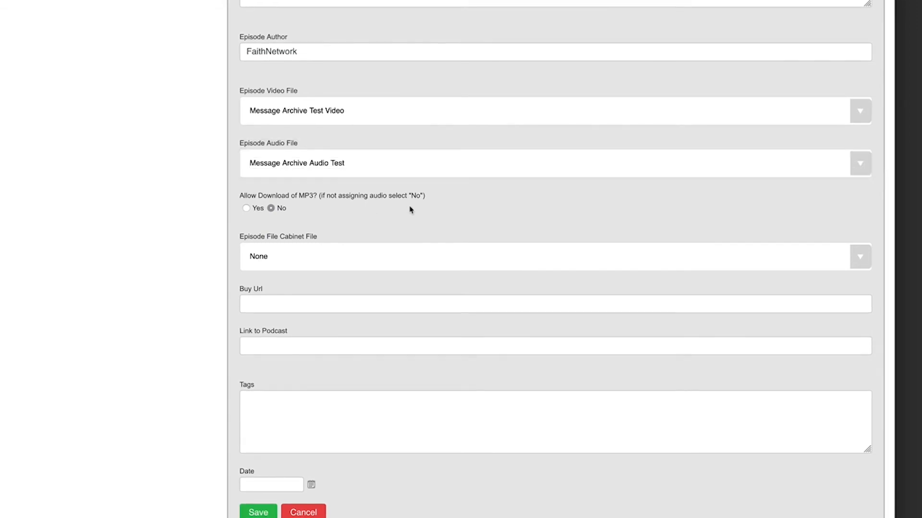
{"action": "scroll", "coordinate": [375, 192], "scroll_direction": "down", "scroll_amount": 1}
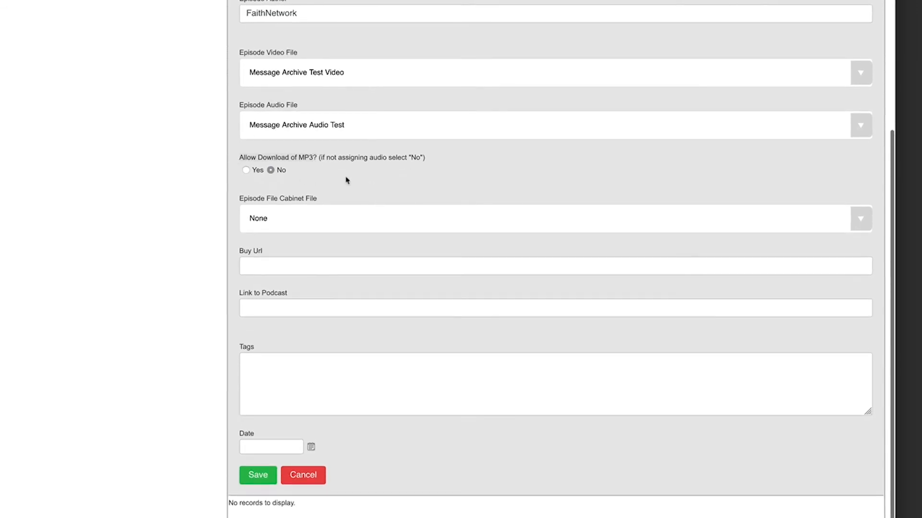
{"action": "left_click", "coordinate": [246, 171]}
Attach Test Document FaithNetwork.pdf as the episode's file cabinet file
{"action": "scroll", "coordinate": [411, 184], "scroll_direction": "down", "scroll_amount": 1}
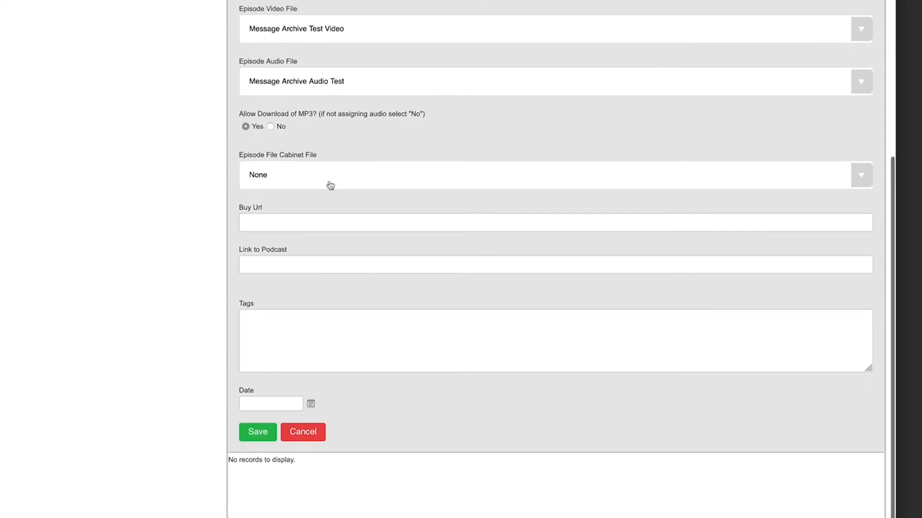
{"action": "left_click", "coordinate": [290, 175]}
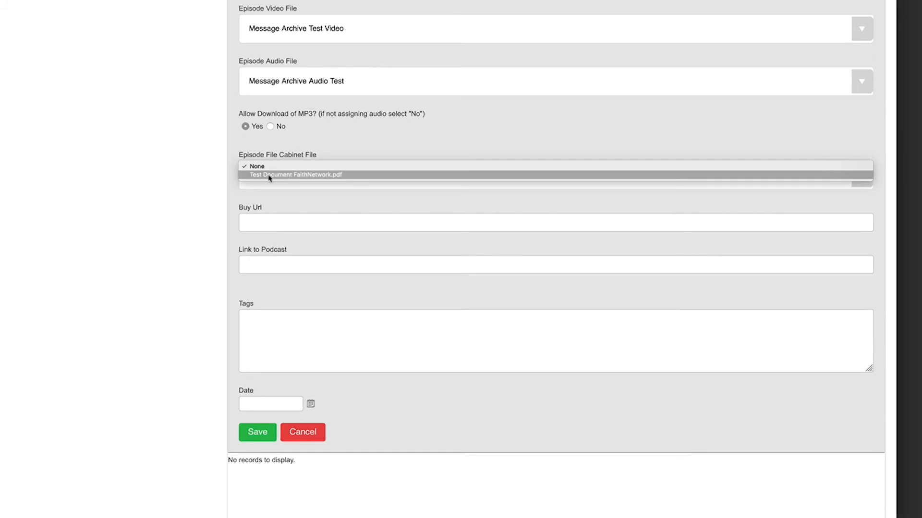
{"action": "left_click", "coordinate": [268, 176]}
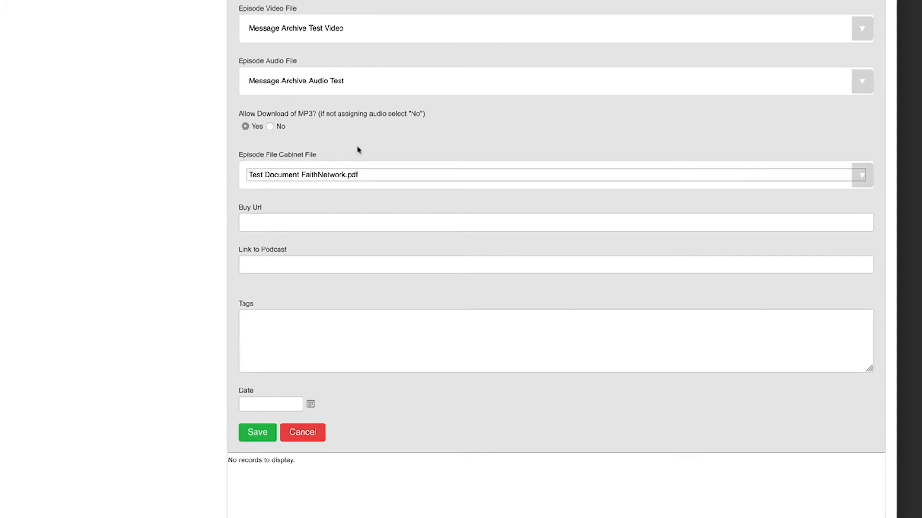
Set the episode date to 1/5/2019 and save the new episode
{"action": "scroll", "coordinate": [356, 148], "scroll_direction": "up", "scroll_amount": 1}
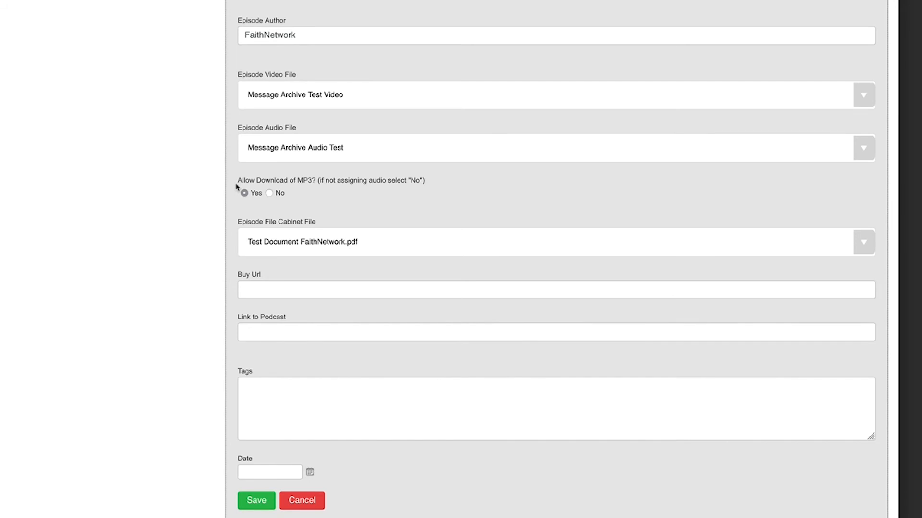
{"action": "scroll", "coordinate": [397, 190], "scroll_direction": "down", "scroll_amount": 1}
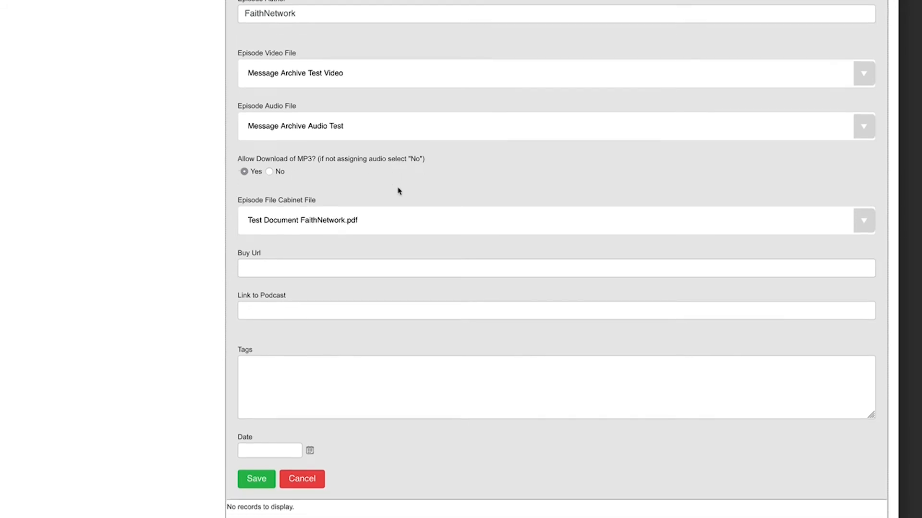
{"action": "scroll", "coordinate": [398, 191], "scroll_direction": "down", "scroll_amount": 1}
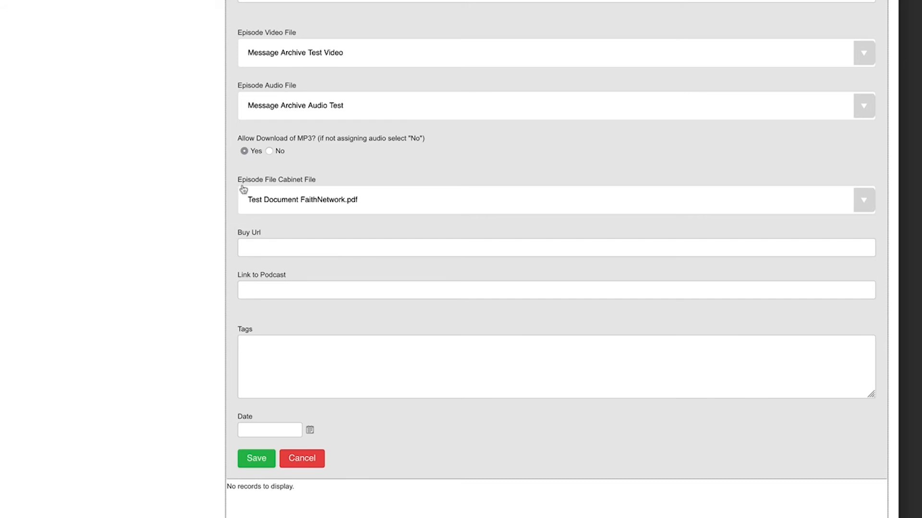
{"action": "scroll", "coordinate": [456, 187], "scroll_direction": "down", "scroll_amount": 1}
{"action": "scroll", "coordinate": [409, 218], "scroll_direction": "down", "scroll_amount": 1}
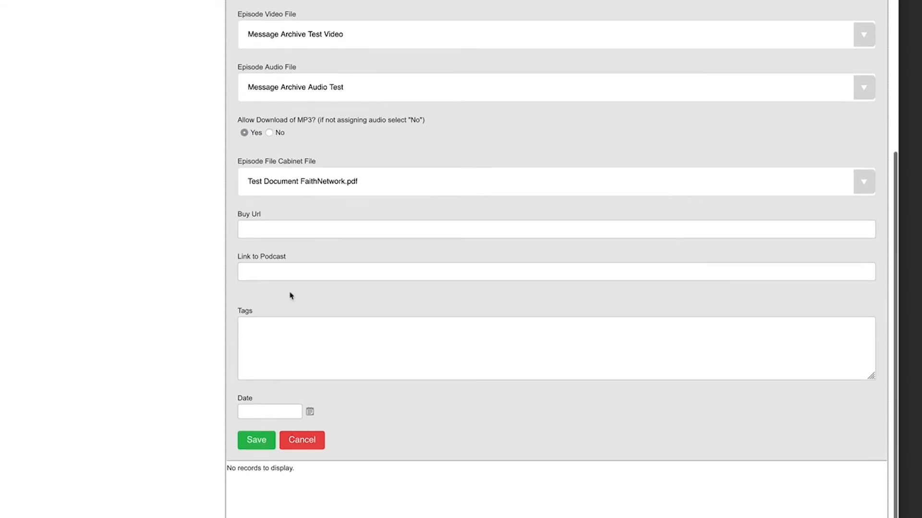
{"action": "scroll", "coordinate": [290, 295], "scroll_direction": "down", "scroll_amount": 2}
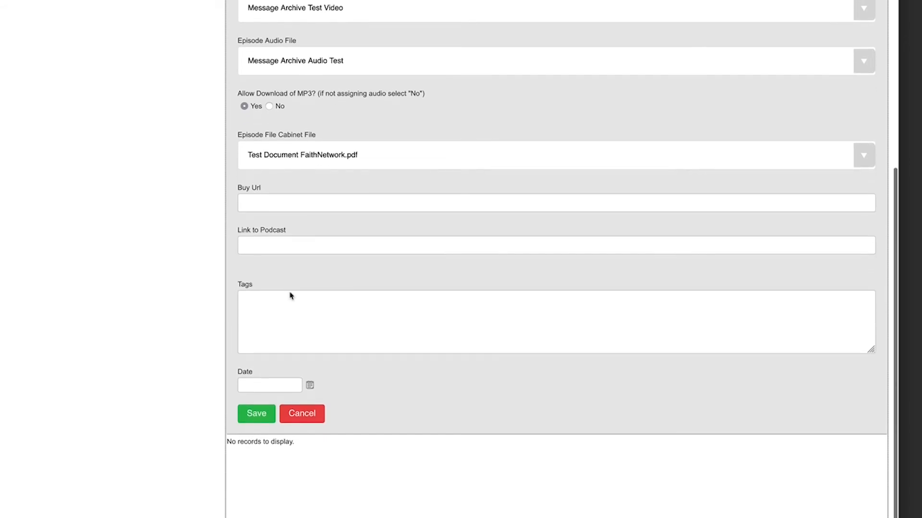
{"action": "left_click", "coordinate": [309, 382]}
{"action": "left_click", "coordinate": [292, 441]}
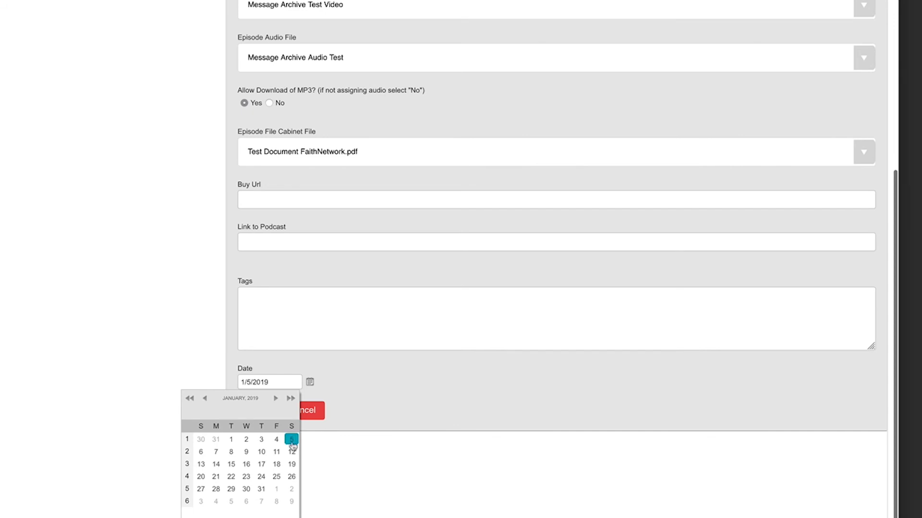
{"action": "left_click", "coordinate": [267, 412]}
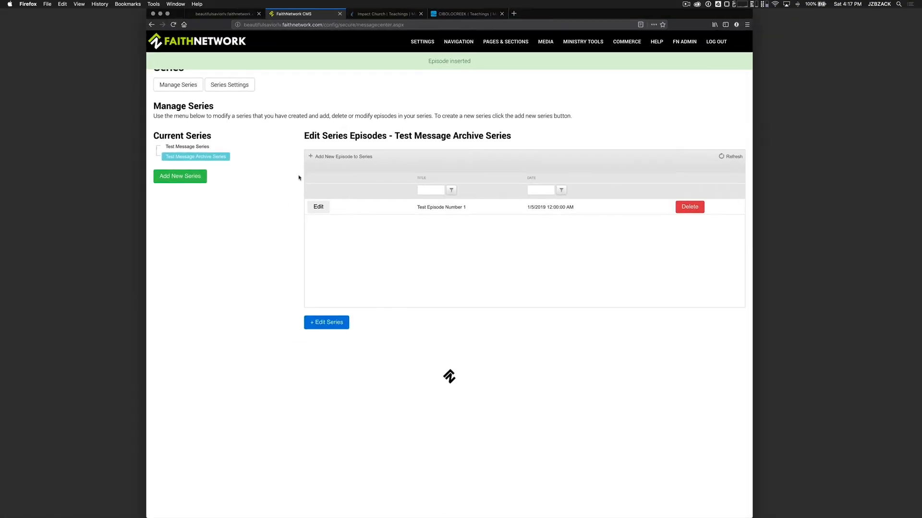
Reload the Beautiful Savior site's Messages page and open the Test Message Archive Series from its test graphic
{"action": "left_click", "coordinate": [229, 14]}
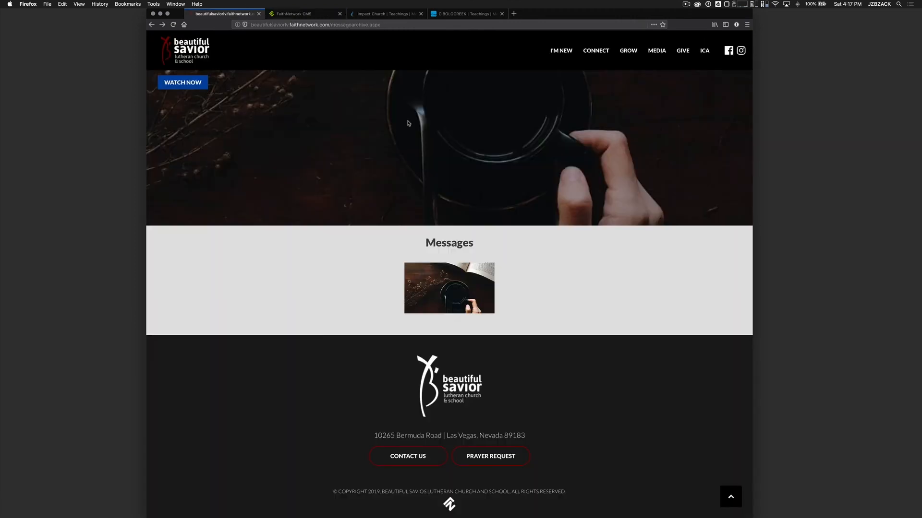
{"action": "key", "text": "super+r"}
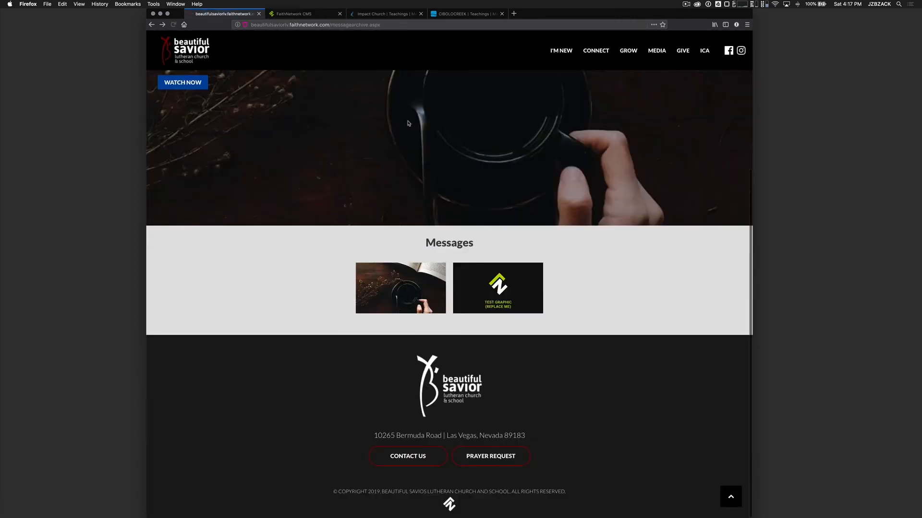
{"action": "scroll", "coordinate": [484, 360], "scroll_direction": "down", "scroll_amount": 3}
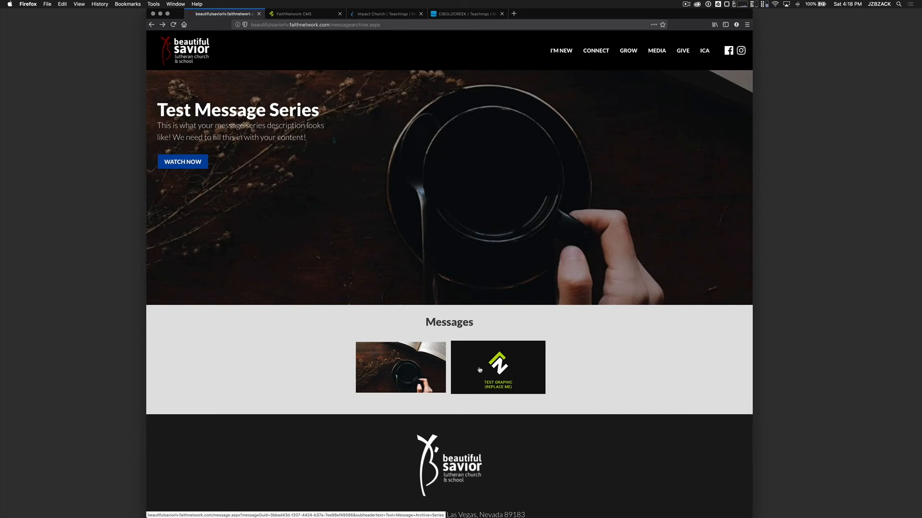
{"action": "left_click", "coordinate": [519, 362]}
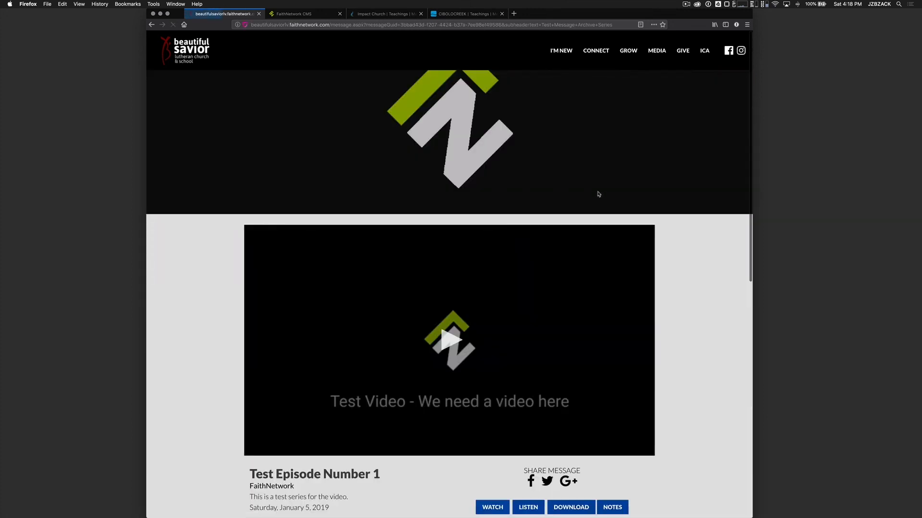
Examine the published episode page, including its video, episode details, media options and series listing
{"action": "scroll", "coordinate": [596, 191], "scroll_direction": "down", "scroll_amount": 2}
{"action": "scroll", "coordinate": [599, 193], "scroll_direction": "up", "scroll_amount": 2}
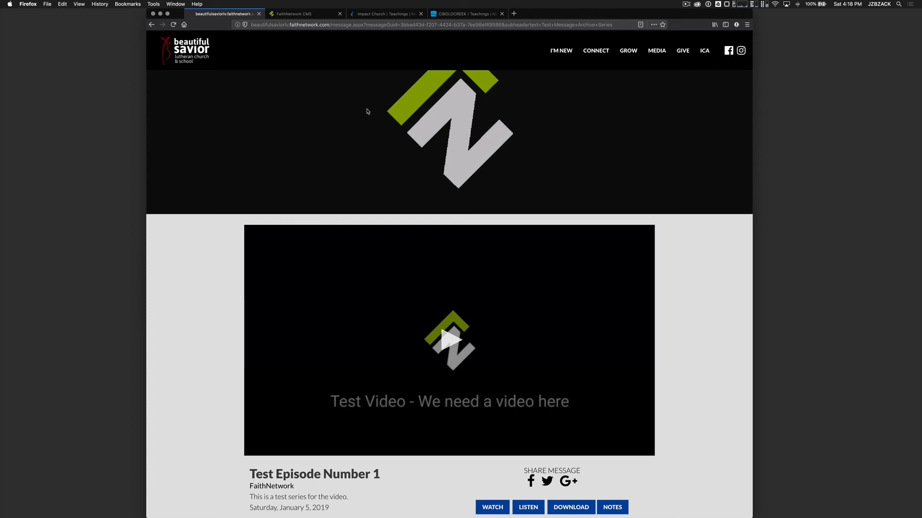
{"action": "scroll", "coordinate": [528, 210], "scroll_direction": "down", "scroll_amount": 5}
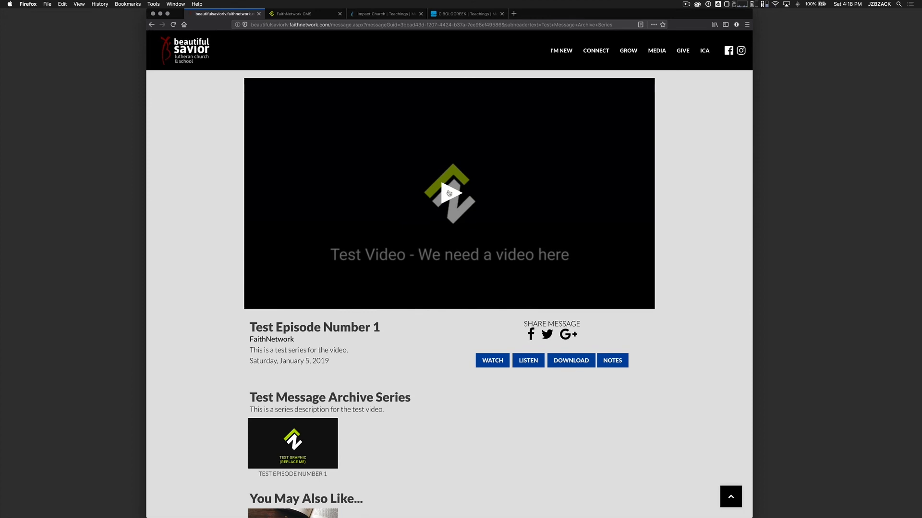
{"action": "scroll", "coordinate": [483, 303], "scroll_direction": "down", "scroll_amount": 2}
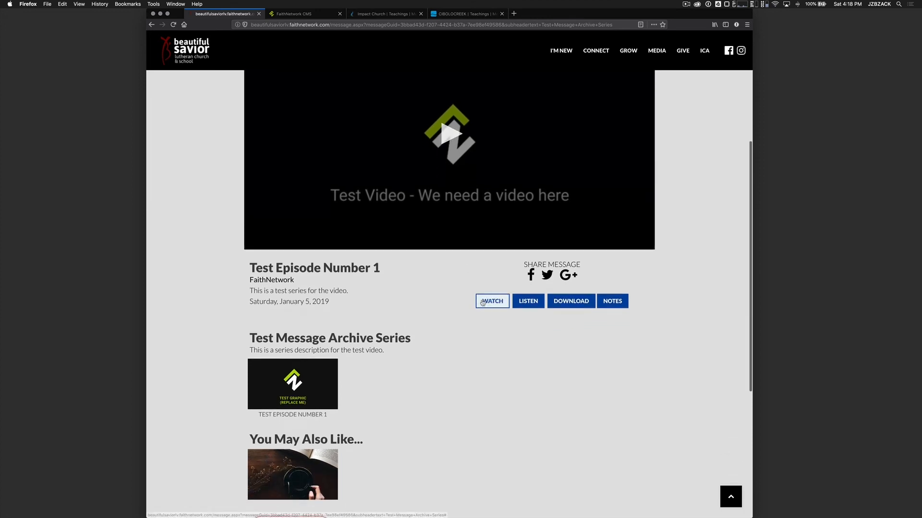
{"action": "scroll", "coordinate": [483, 303], "scroll_direction": "down", "scroll_amount": 1}
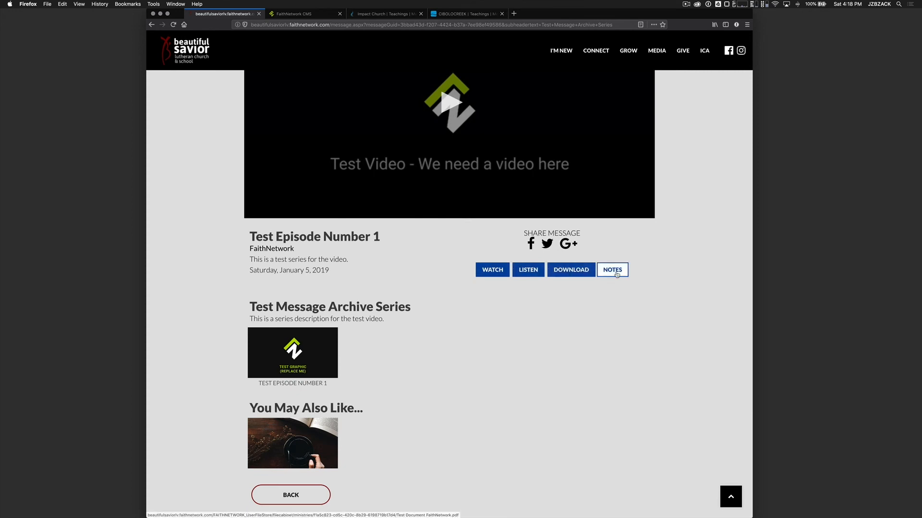
{"action": "scroll", "coordinate": [617, 274], "scroll_direction": "up", "scroll_amount": 6}
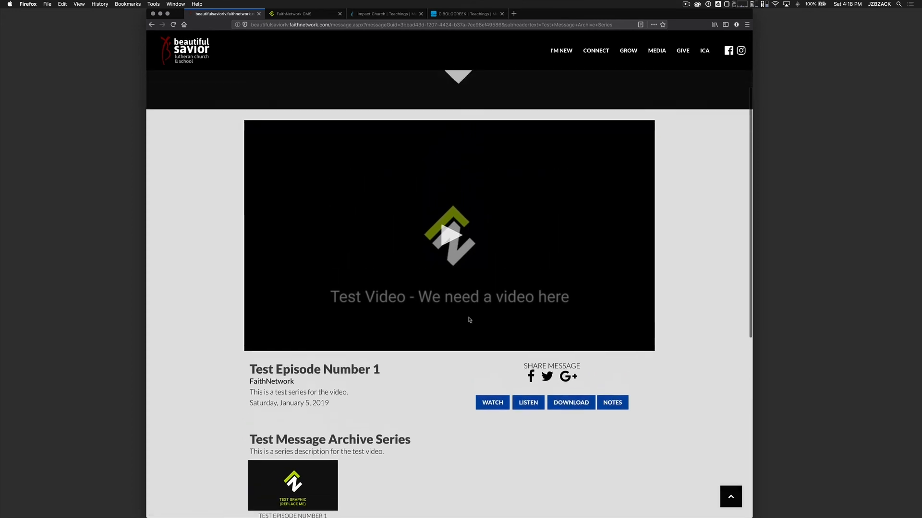
{"action": "scroll", "coordinate": [512, 265], "scroll_direction": "down", "scroll_amount": 1}
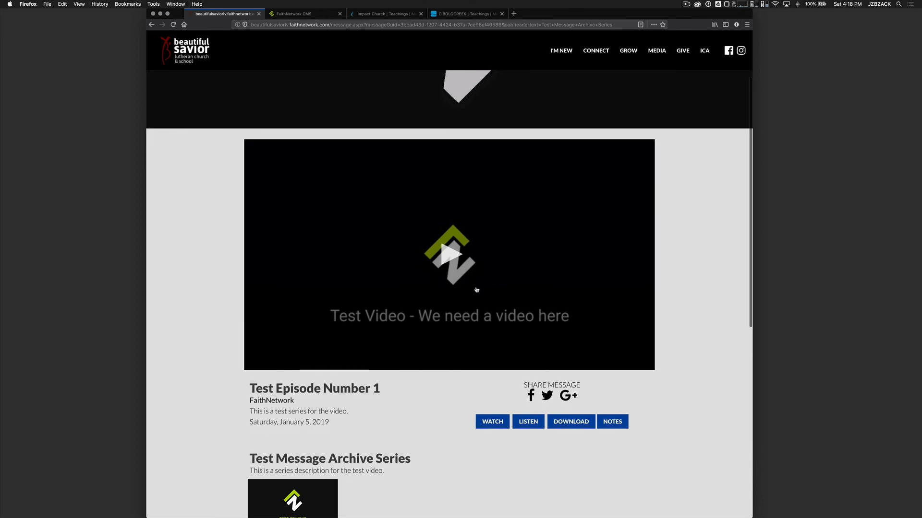
{"action": "scroll", "coordinate": [464, 267], "scroll_direction": "down", "scroll_amount": 2}
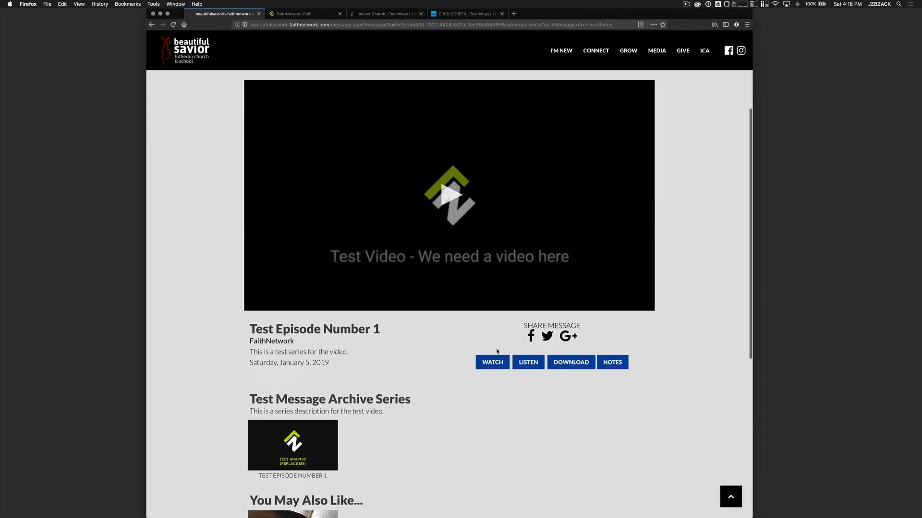
Show the episode's audio player, and switch back to its video
{"action": "left_click", "coordinate": [523, 364]}
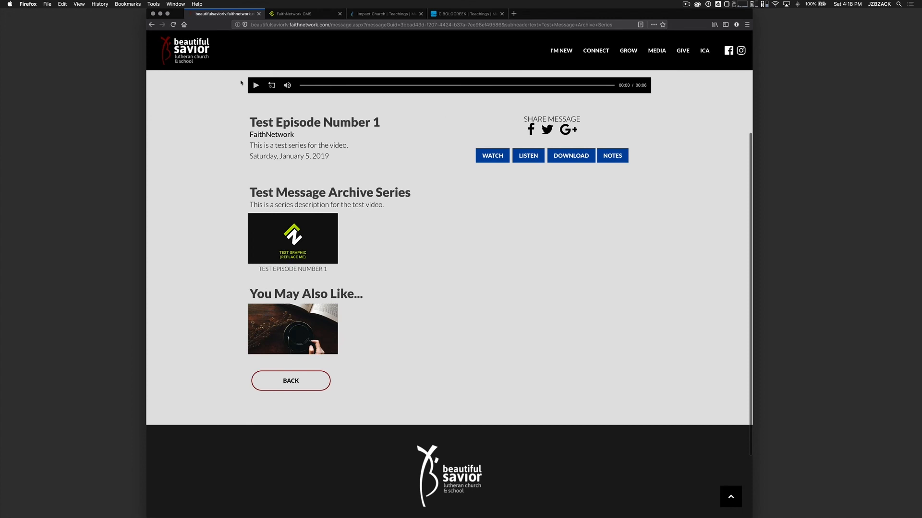
{"action": "left_click", "coordinate": [489, 157]}
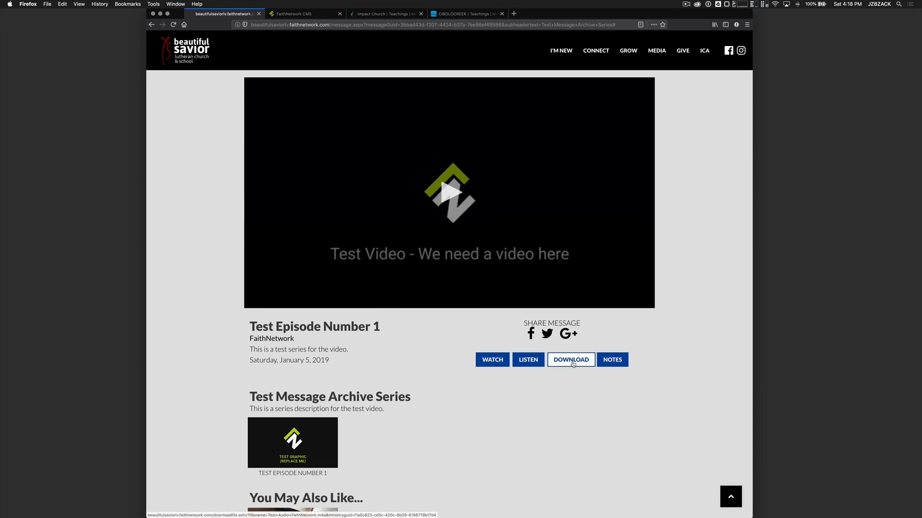
View the episode's notes document, highlight its line of text, and return to the episode page
{"action": "left_click", "coordinate": [611, 360]}
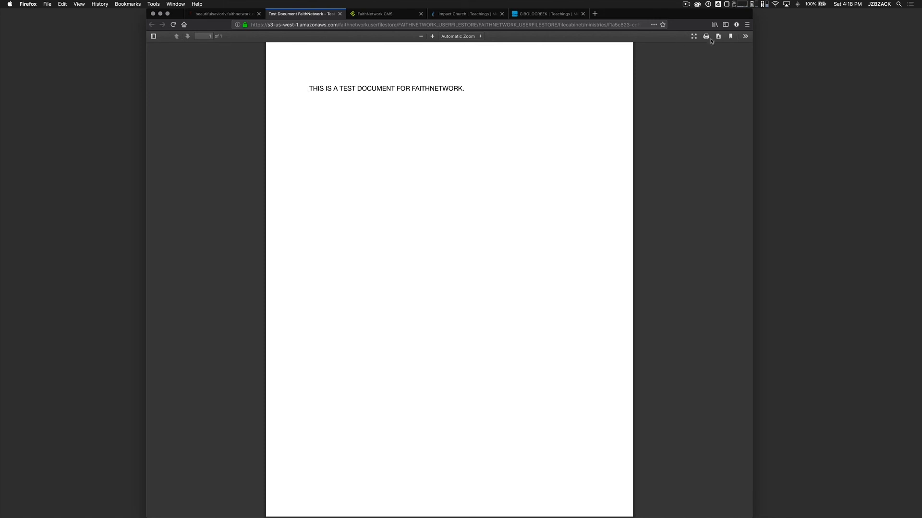
{"action": "left_click_drag", "start_coordinate": [309, 90], "coordinate": [481, 91]}
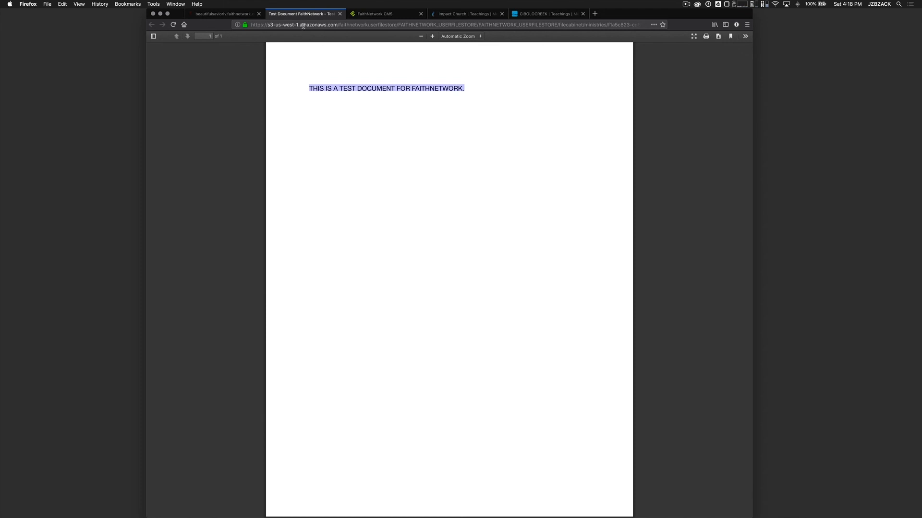
{"action": "left_click", "coordinate": [240, 15]}
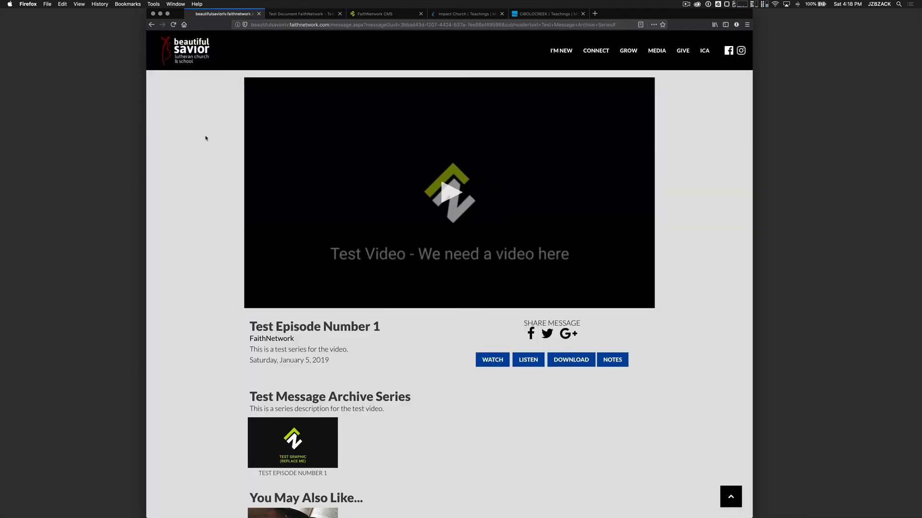
{"action": "scroll", "coordinate": [320, 115], "scroll_direction": "up", "scroll_amount": 2}
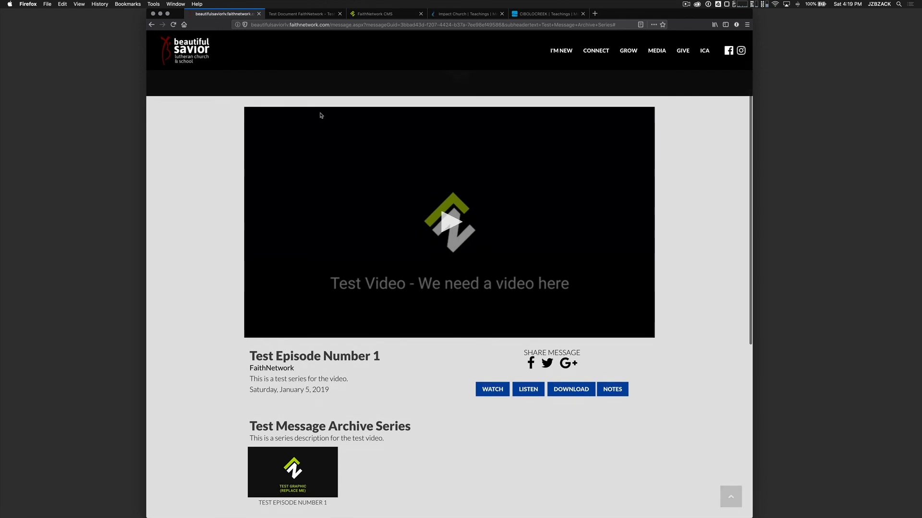
{"action": "scroll", "coordinate": [321, 115], "scroll_direction": "down", "scroll_amount": 2}
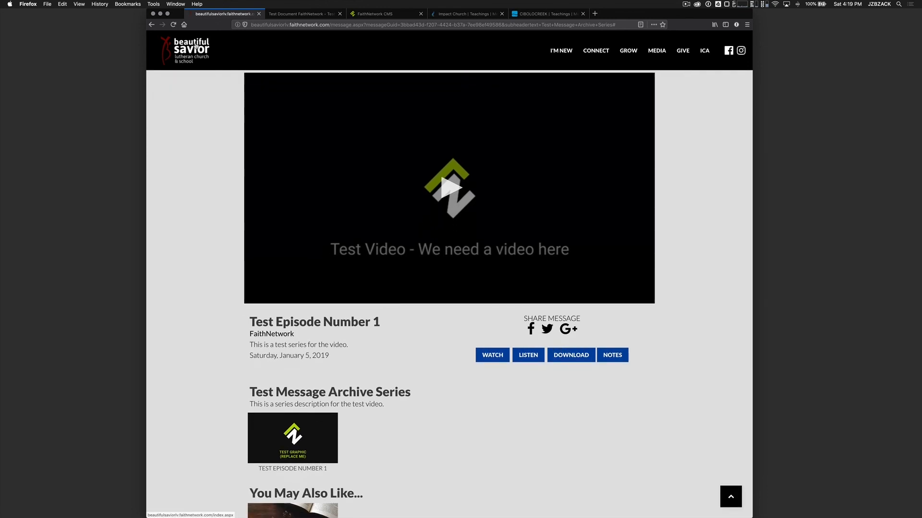